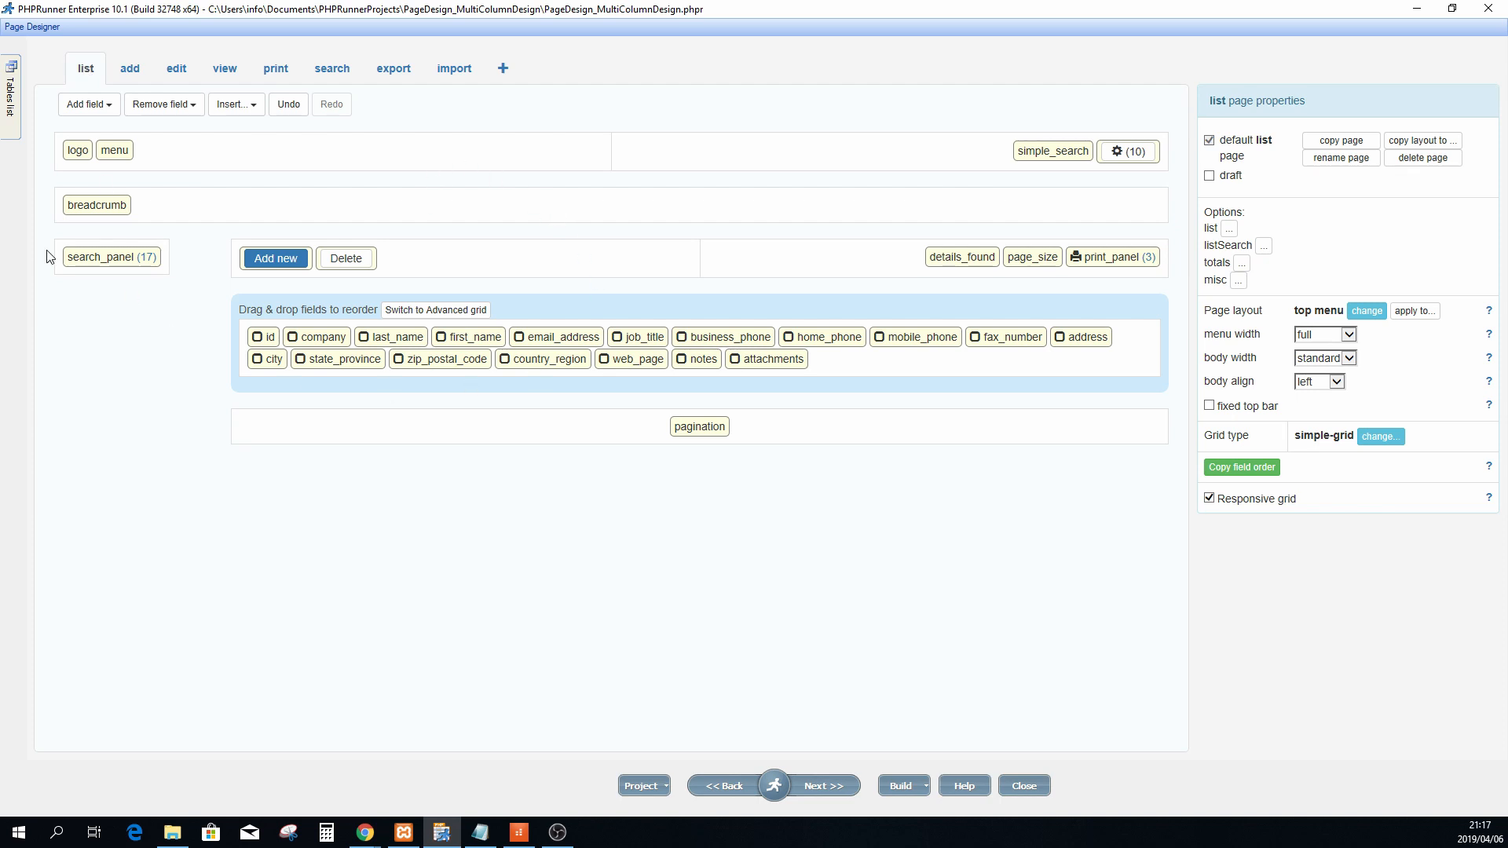
Make a copy of the edit page and open the copy, comparing it with the original
click(177, 71)
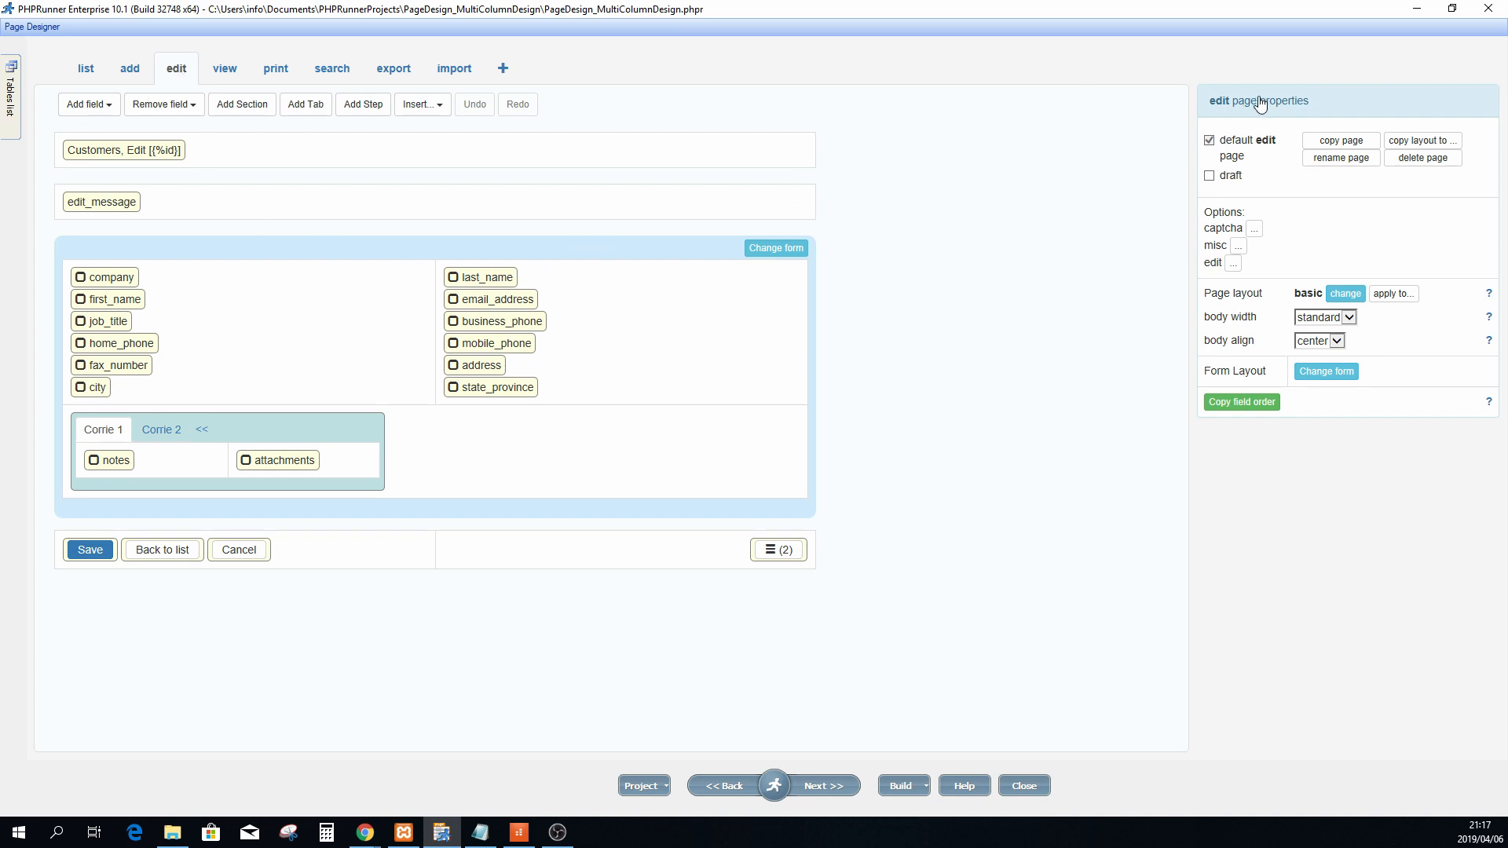
click(1344, 146)
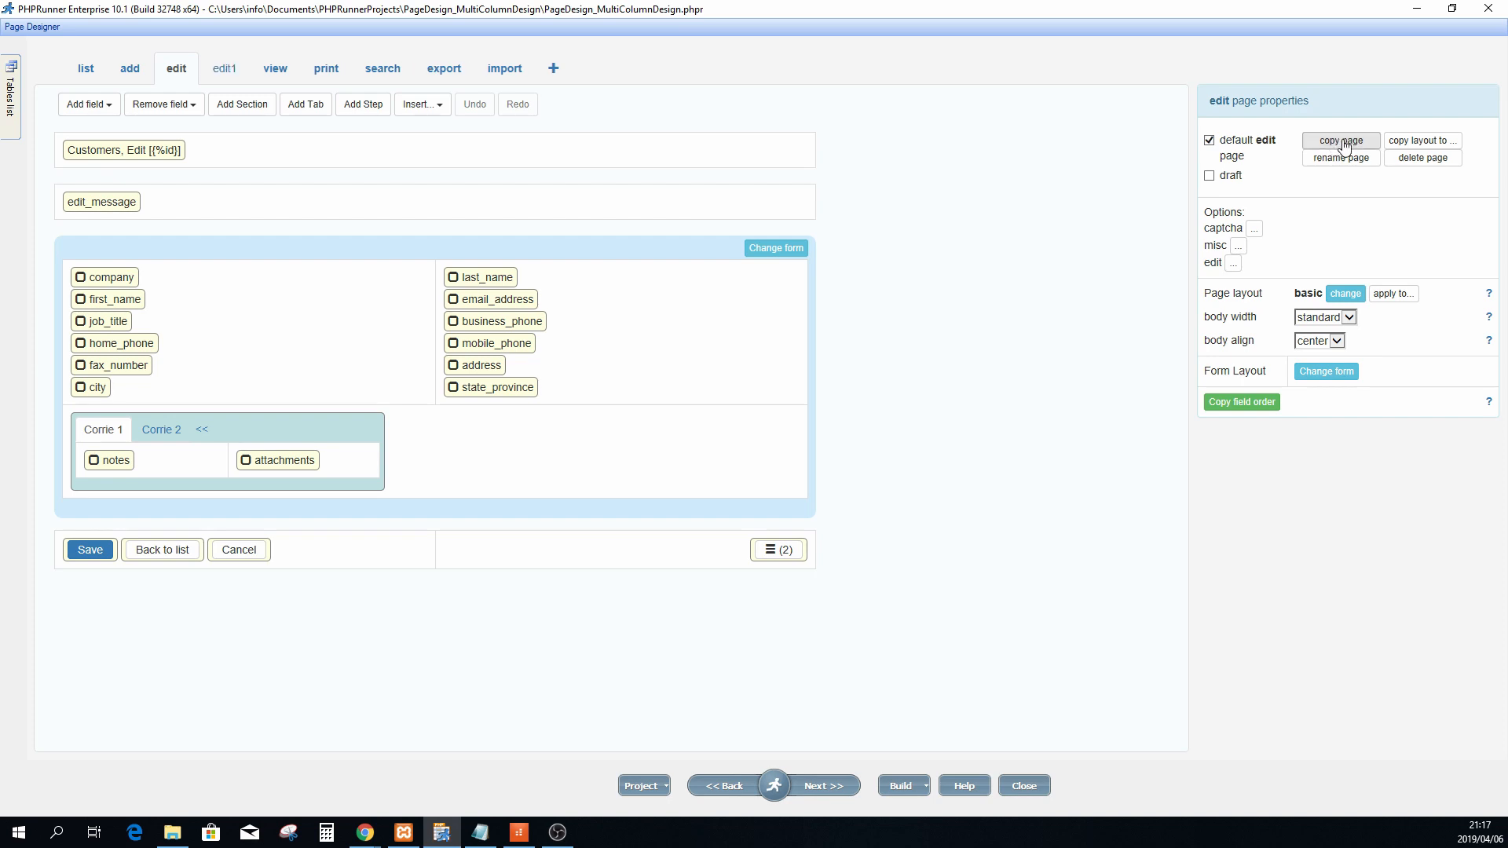
click(224, 69)
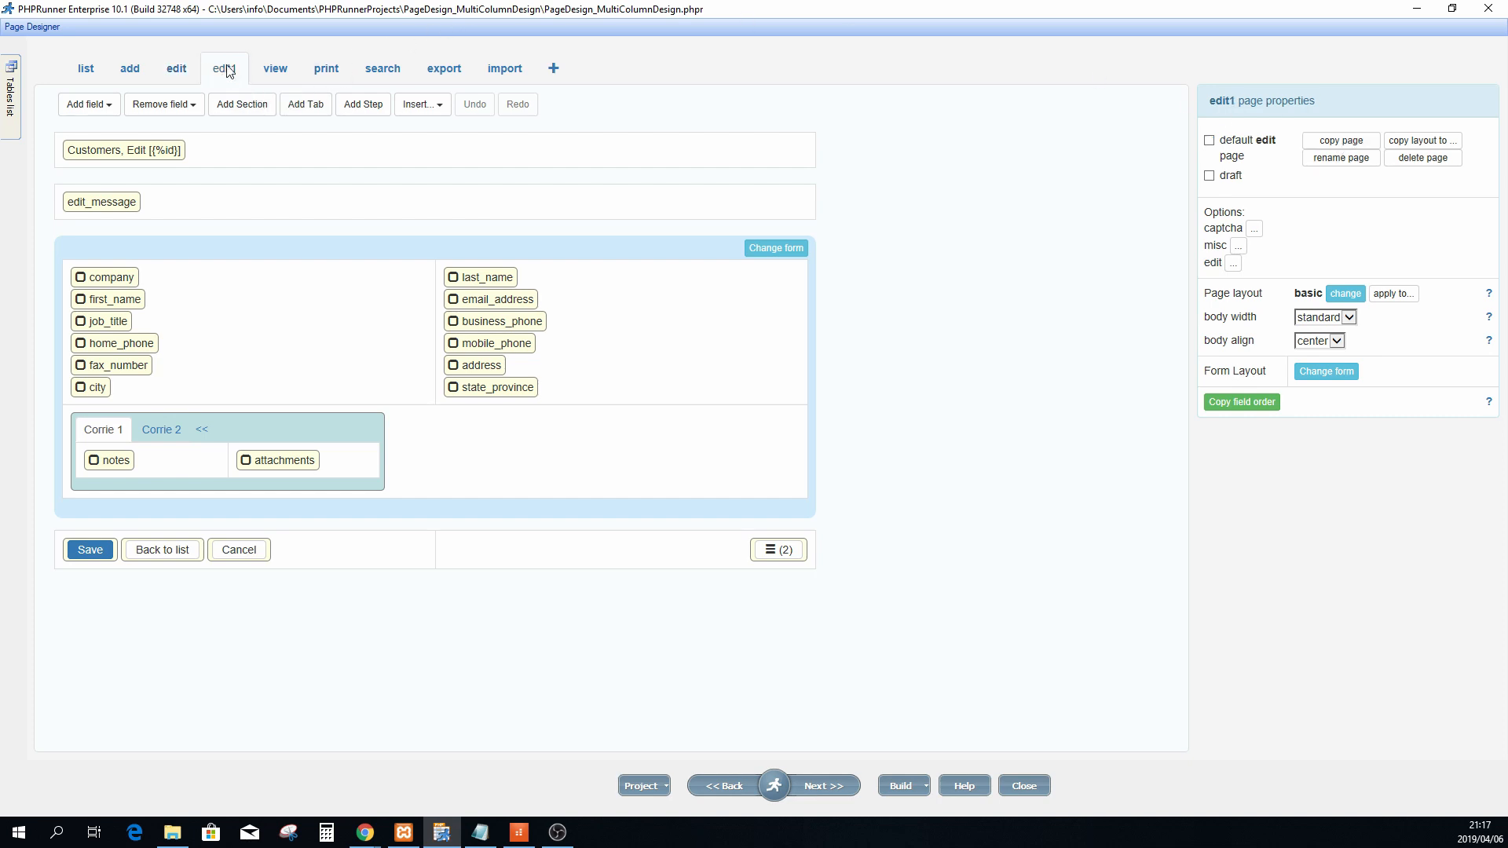
click(177, 71)
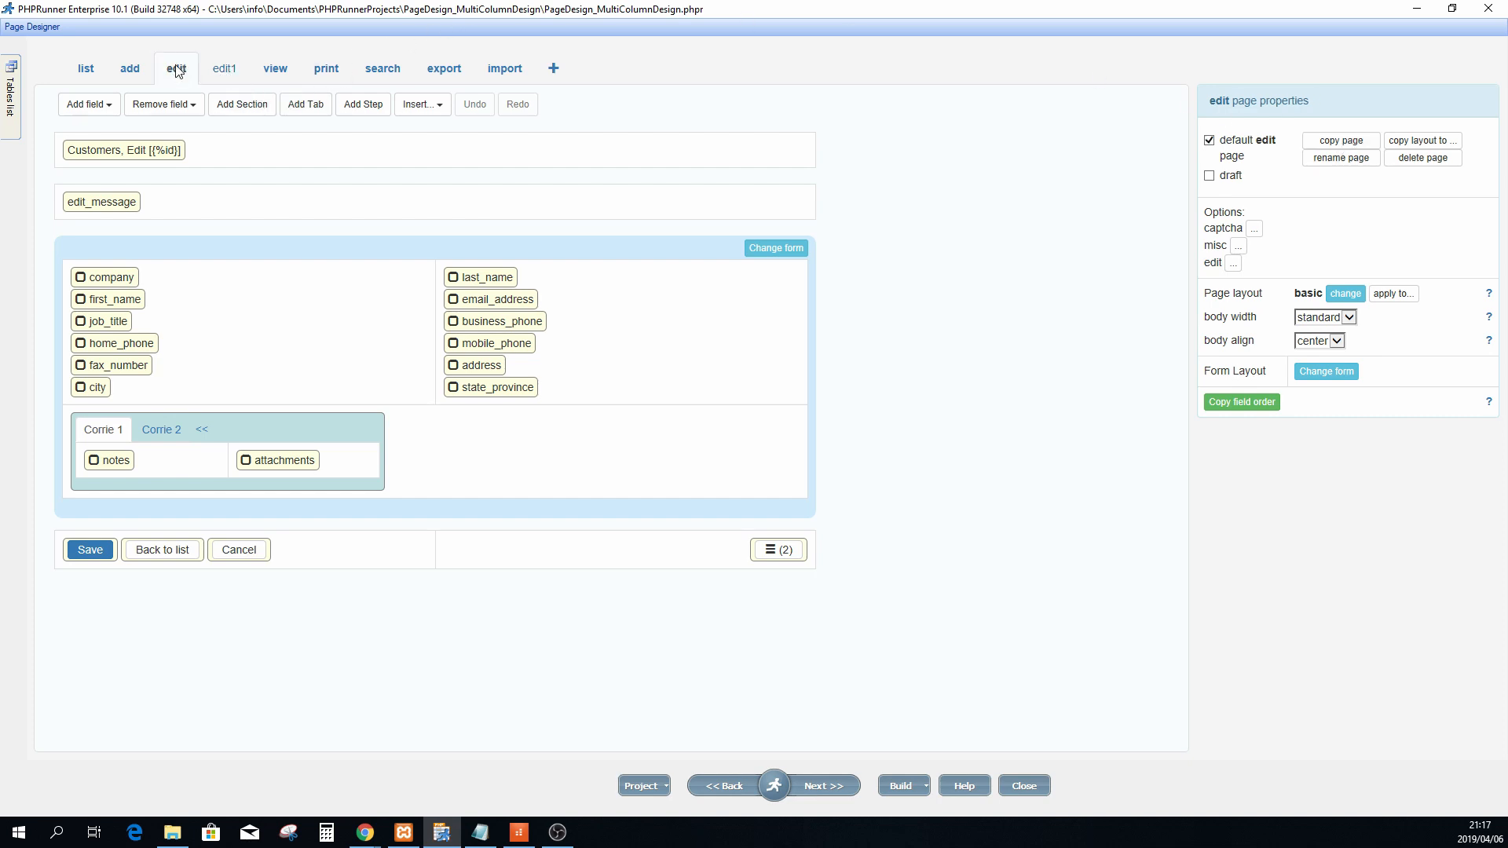
click(226, 70)
click(176, 70)
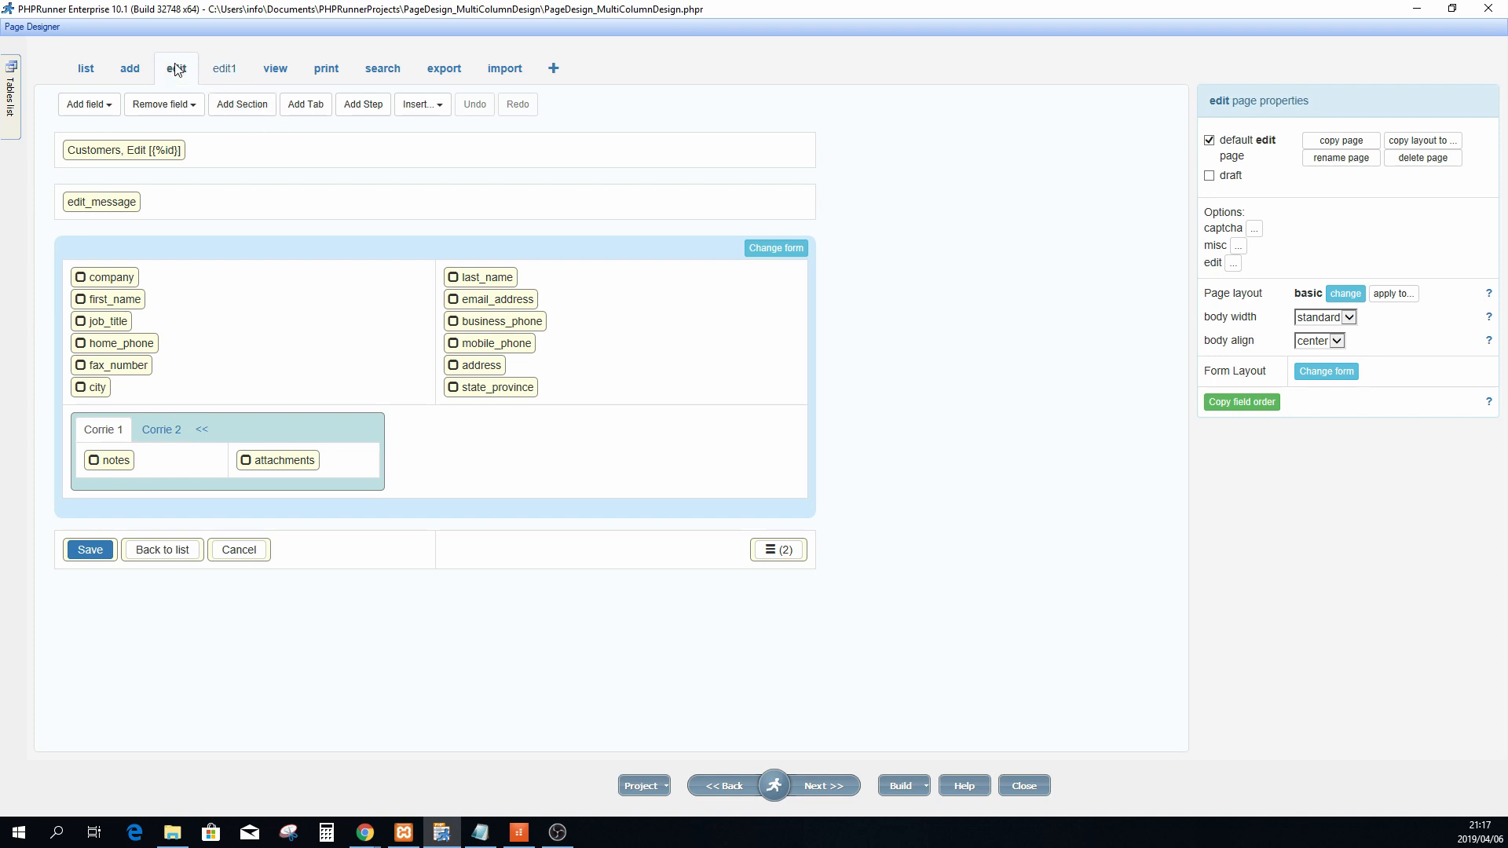
click(227, 75)
Remove the Corrie 1 / Corrie 2 tab group from the edit1 page and check the fields it contained
click(330, 428)
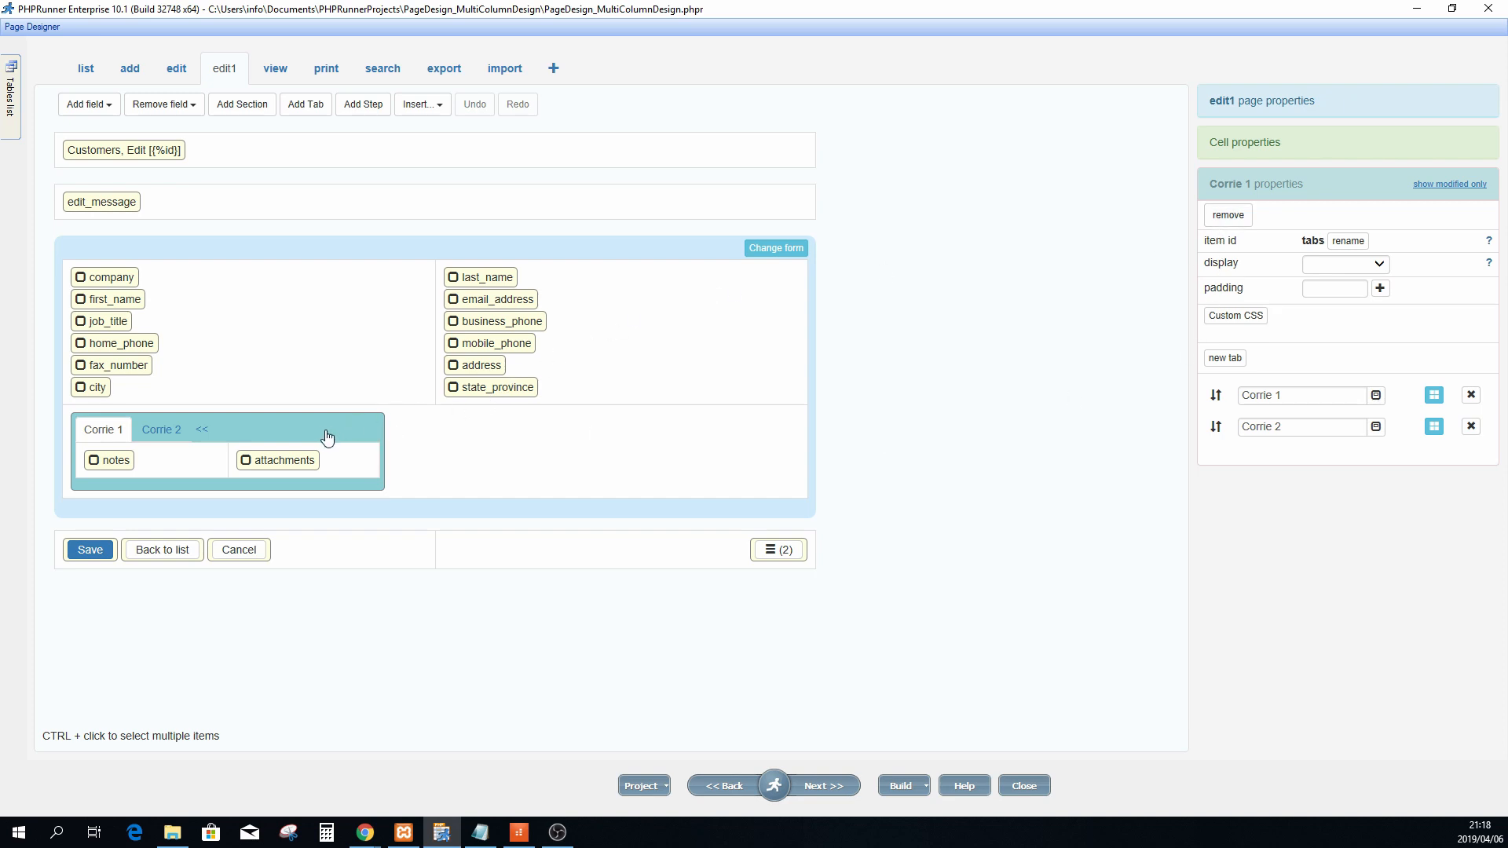
click(1228, 215)
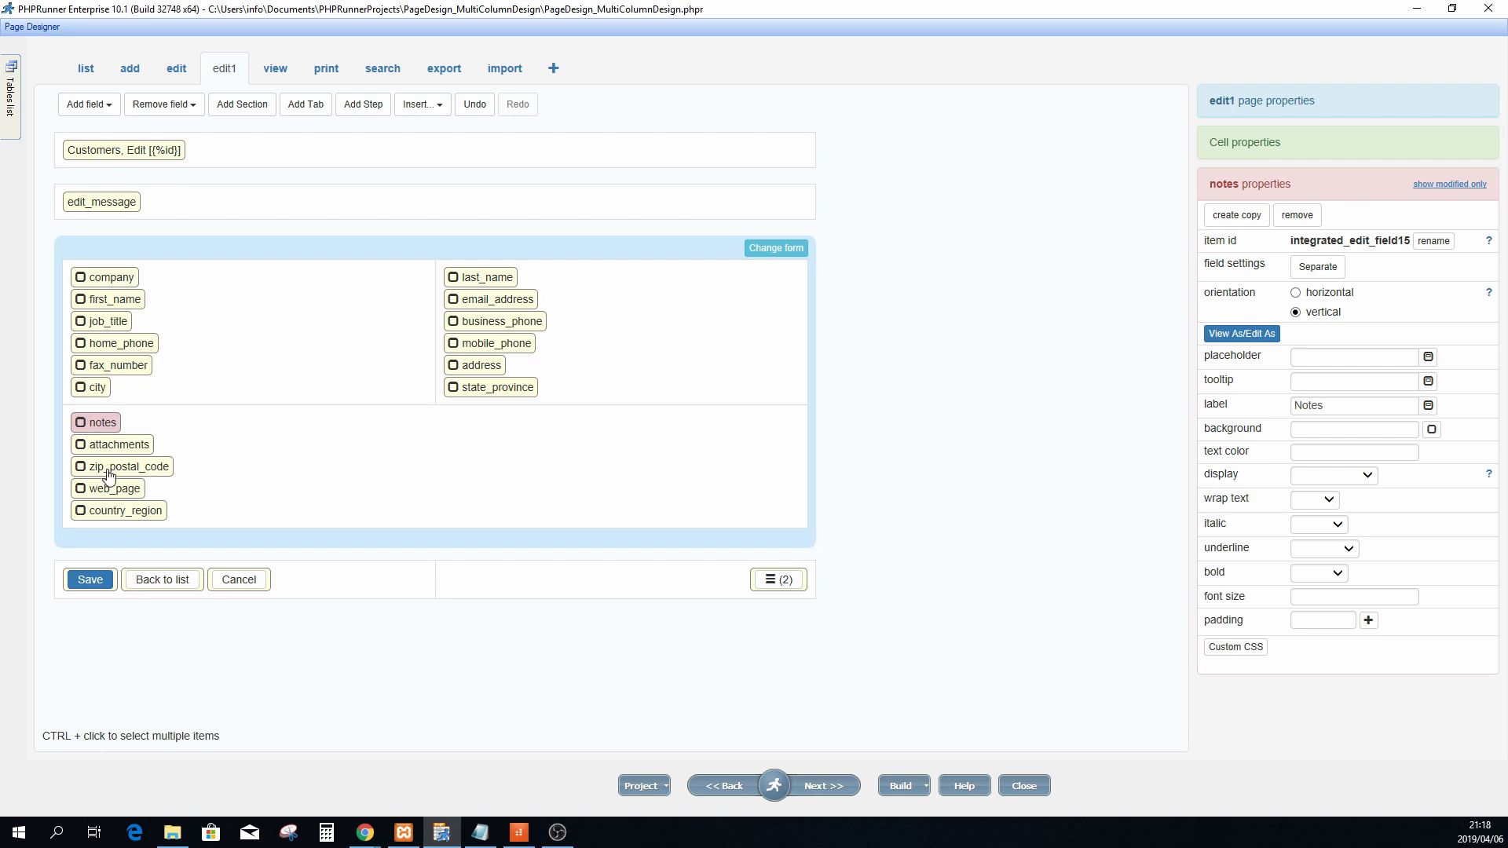
click(114, 449)
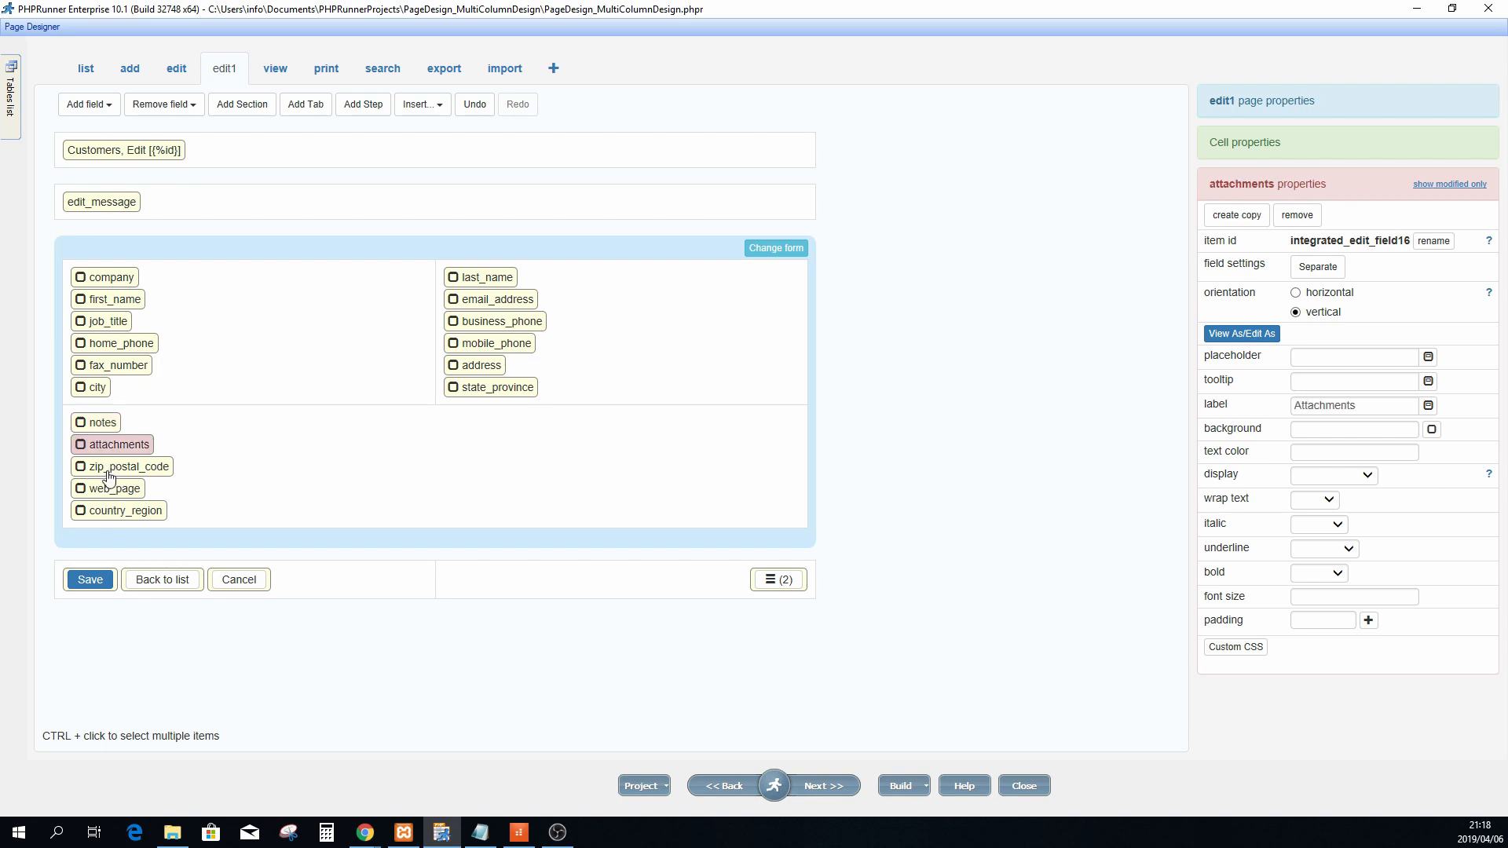
click(108, 466)
click(107, 489)
click(108, 508)
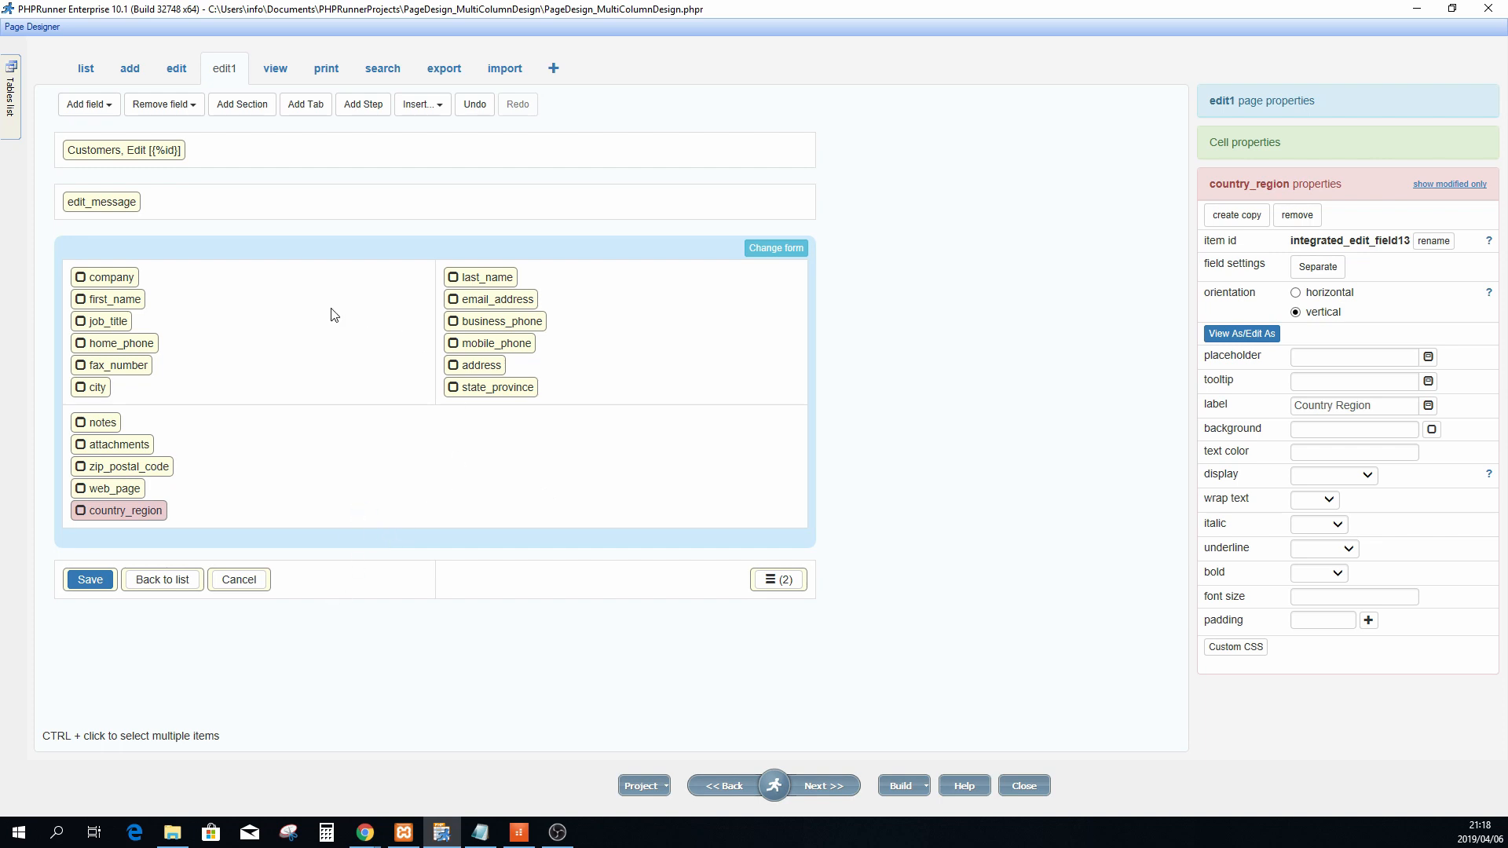
Merge all form cells of the edit1 page into one single-column cell and compare the layout with the edit page
click(322, 339)
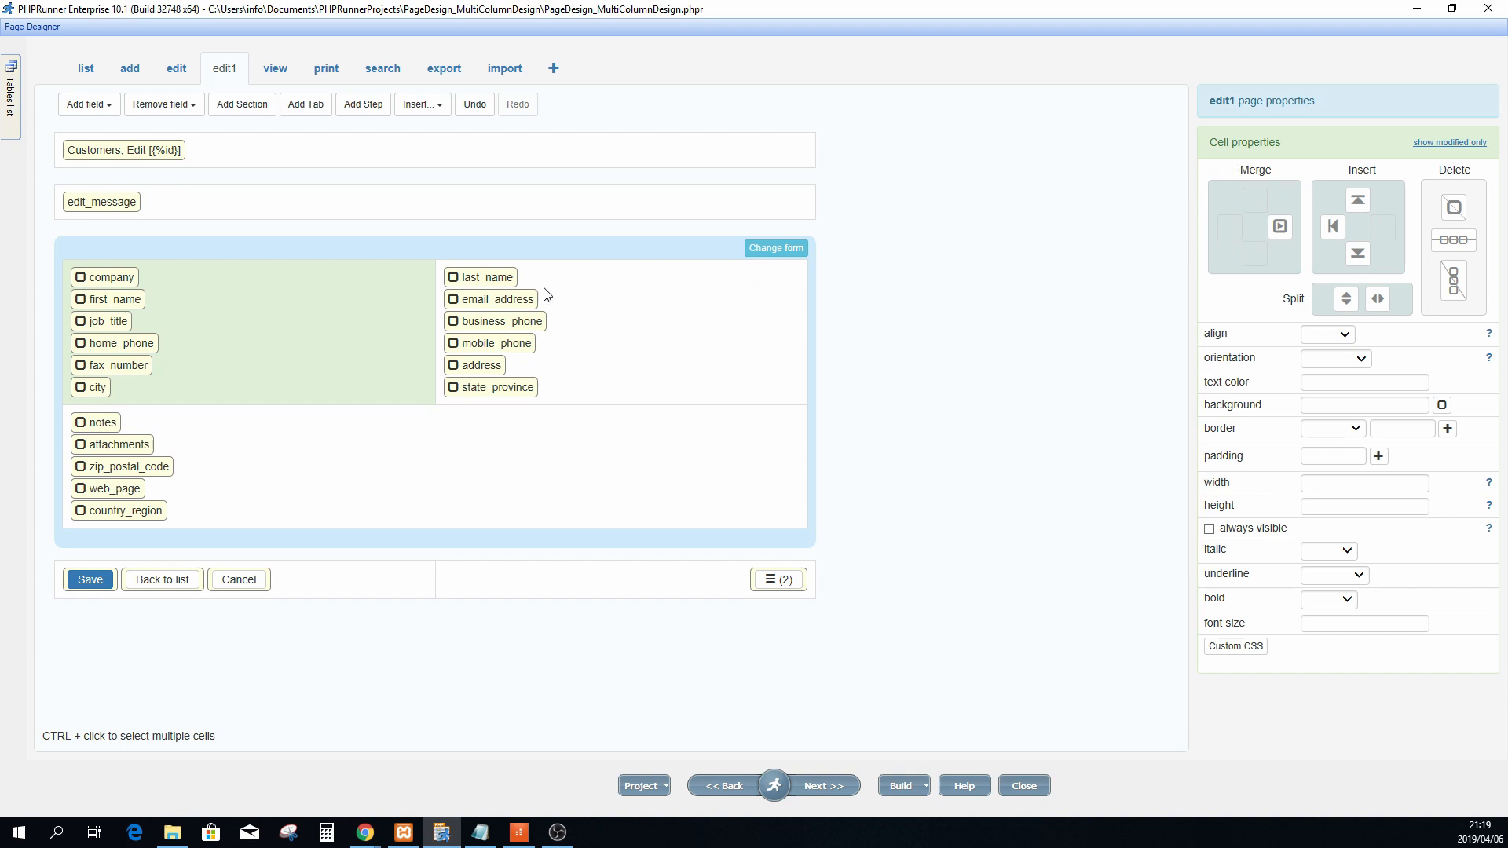
click(1280, 228)
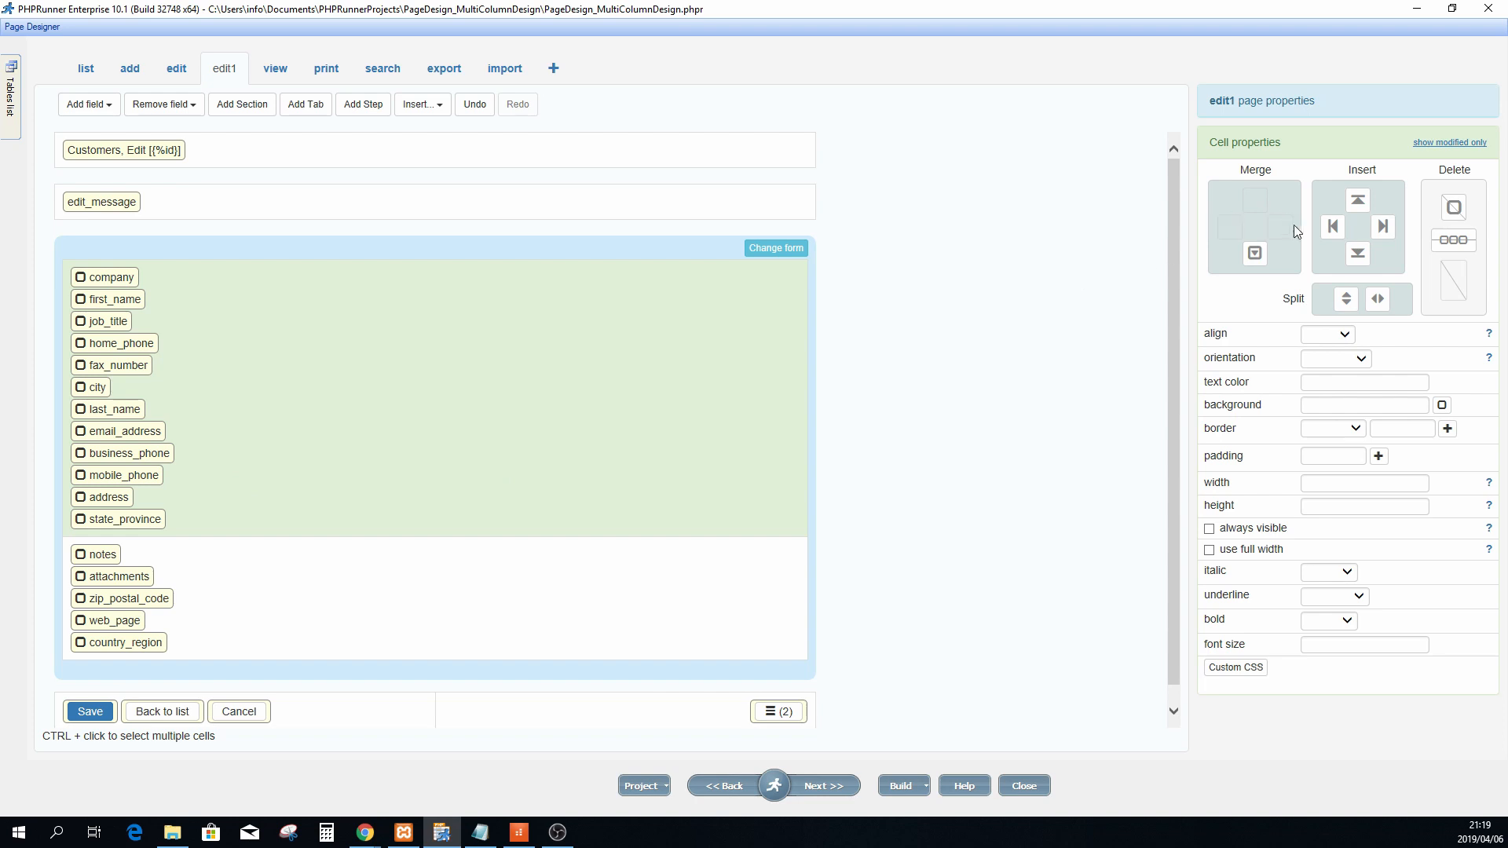
click(1255, 253)
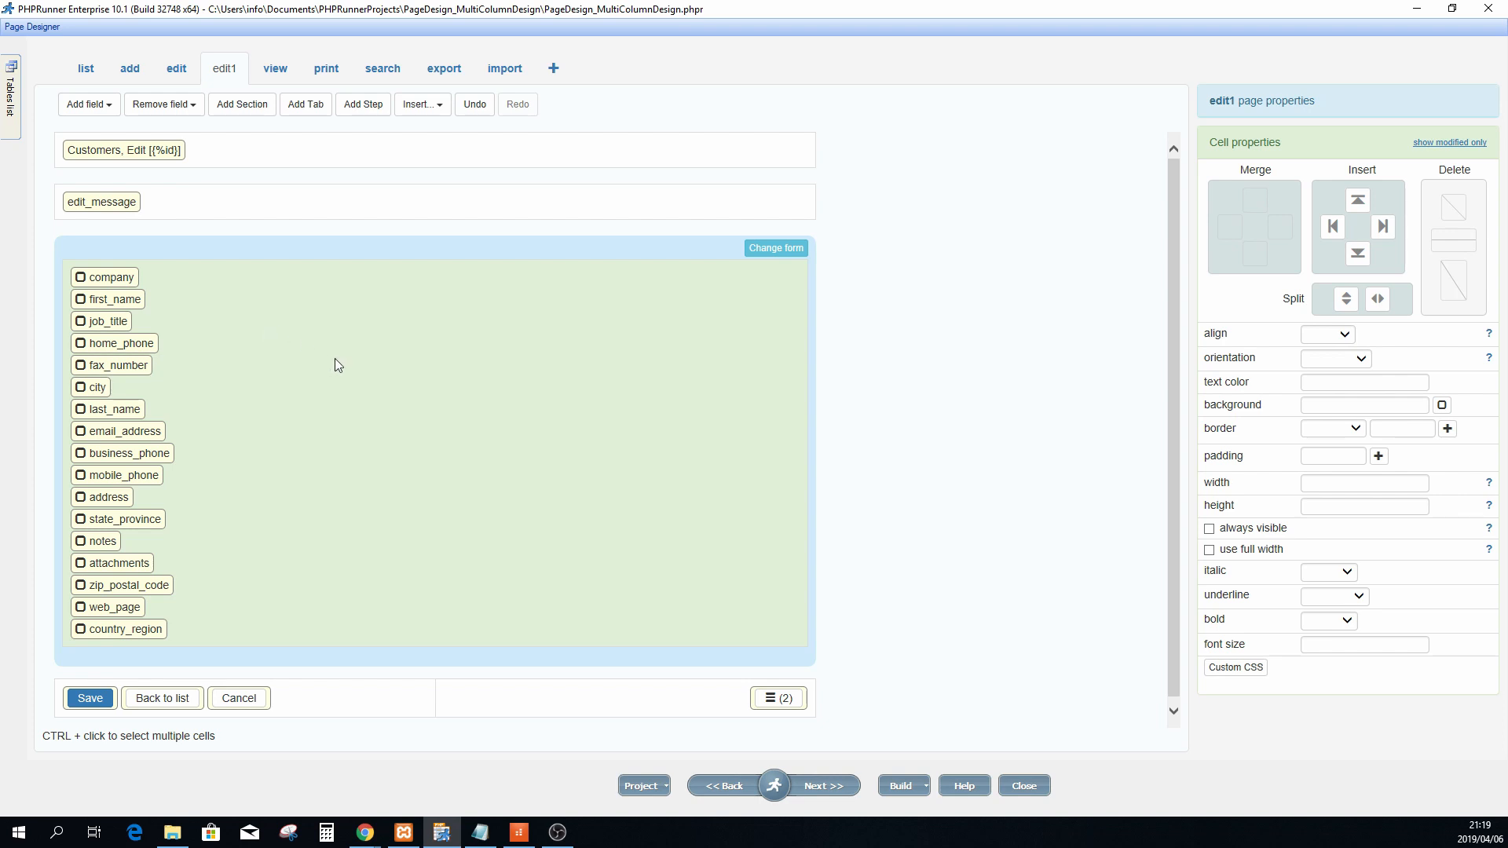
click(177, 74)
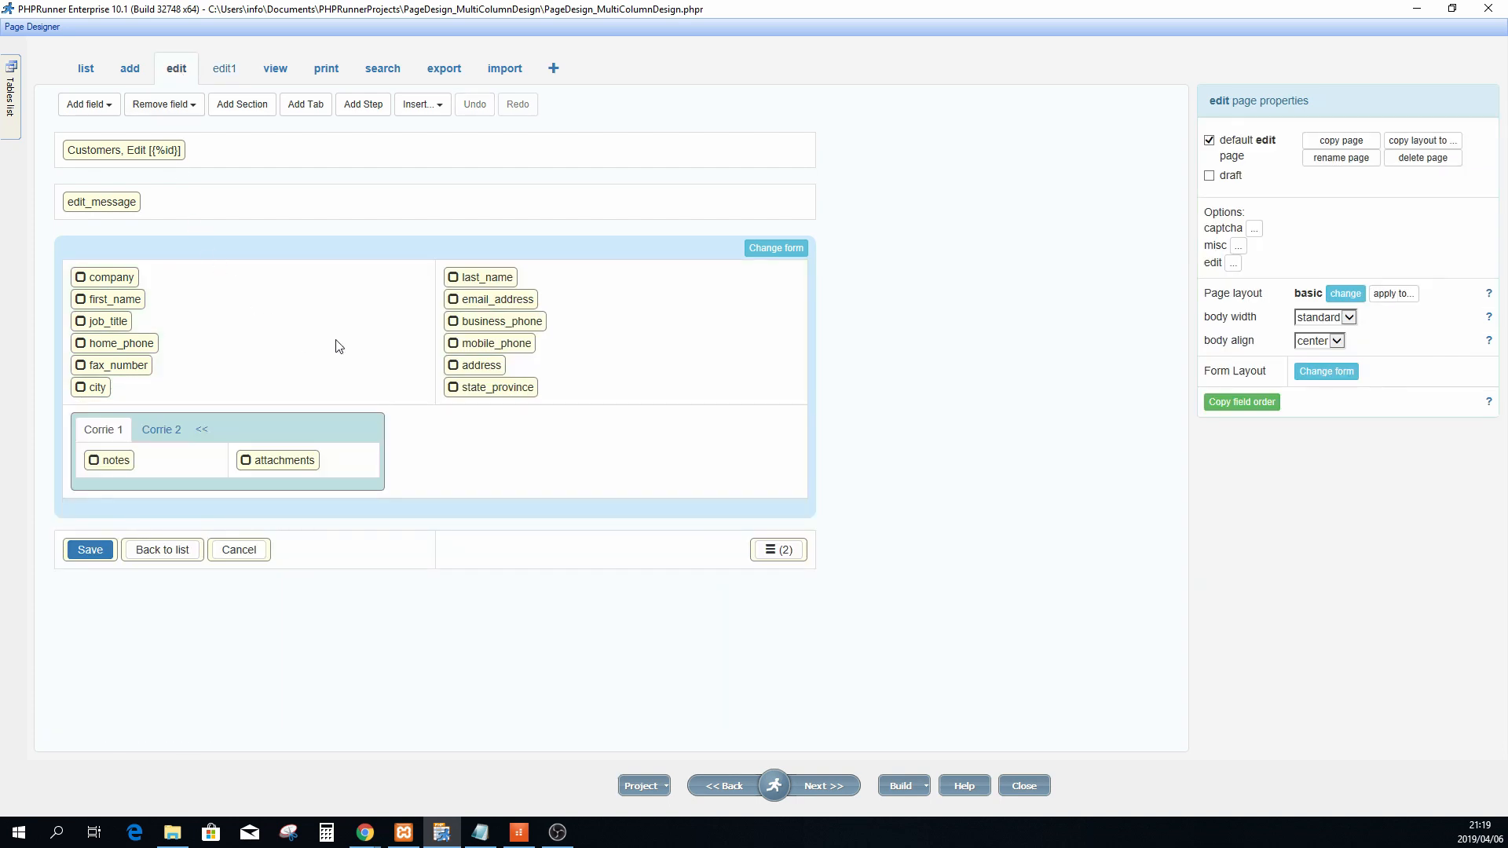
click(225, 70)
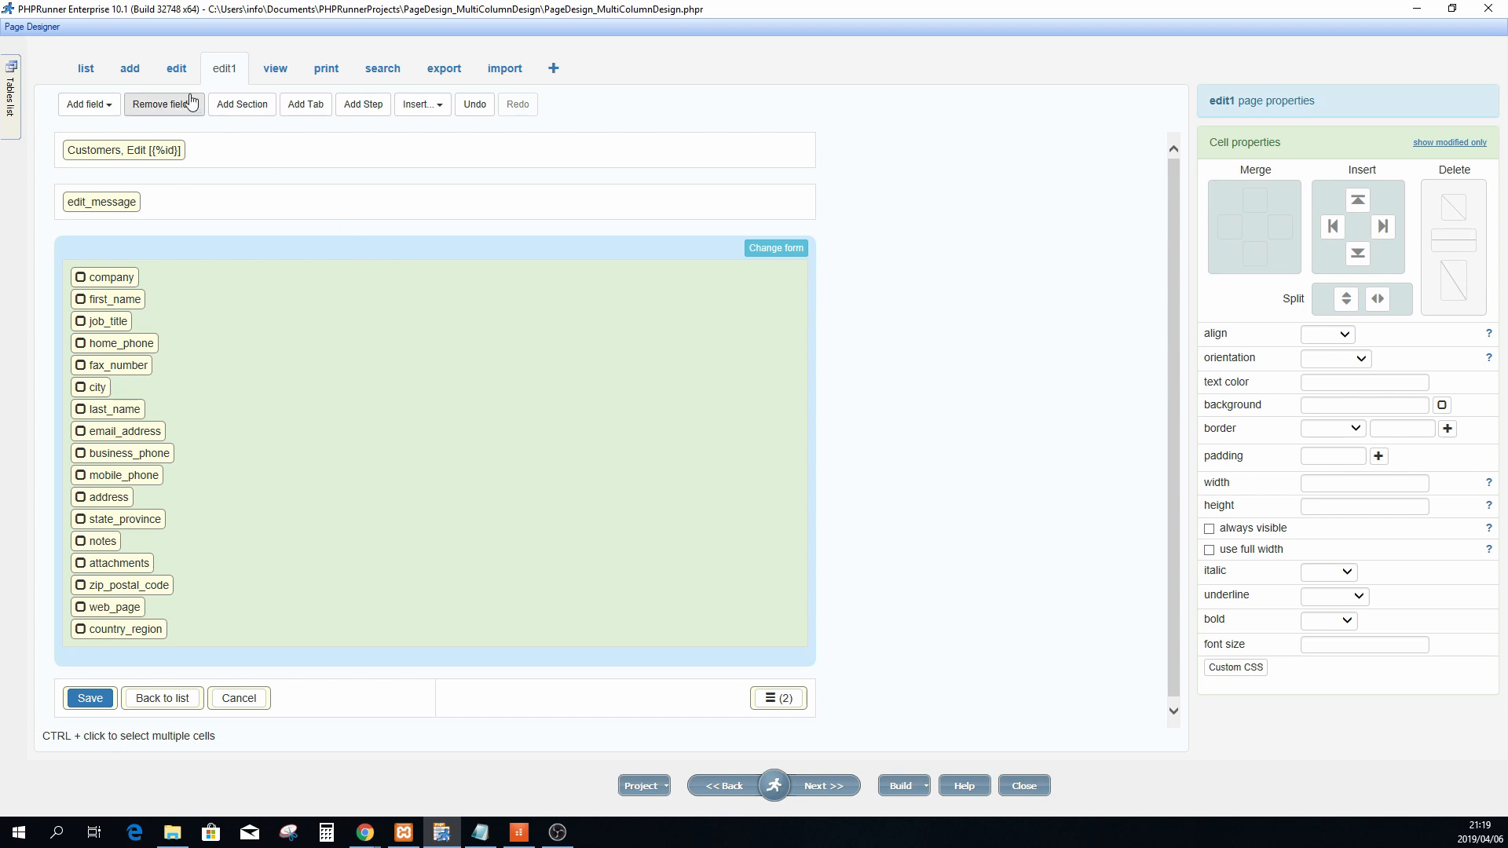
click(177, 71)
click(227, 71)
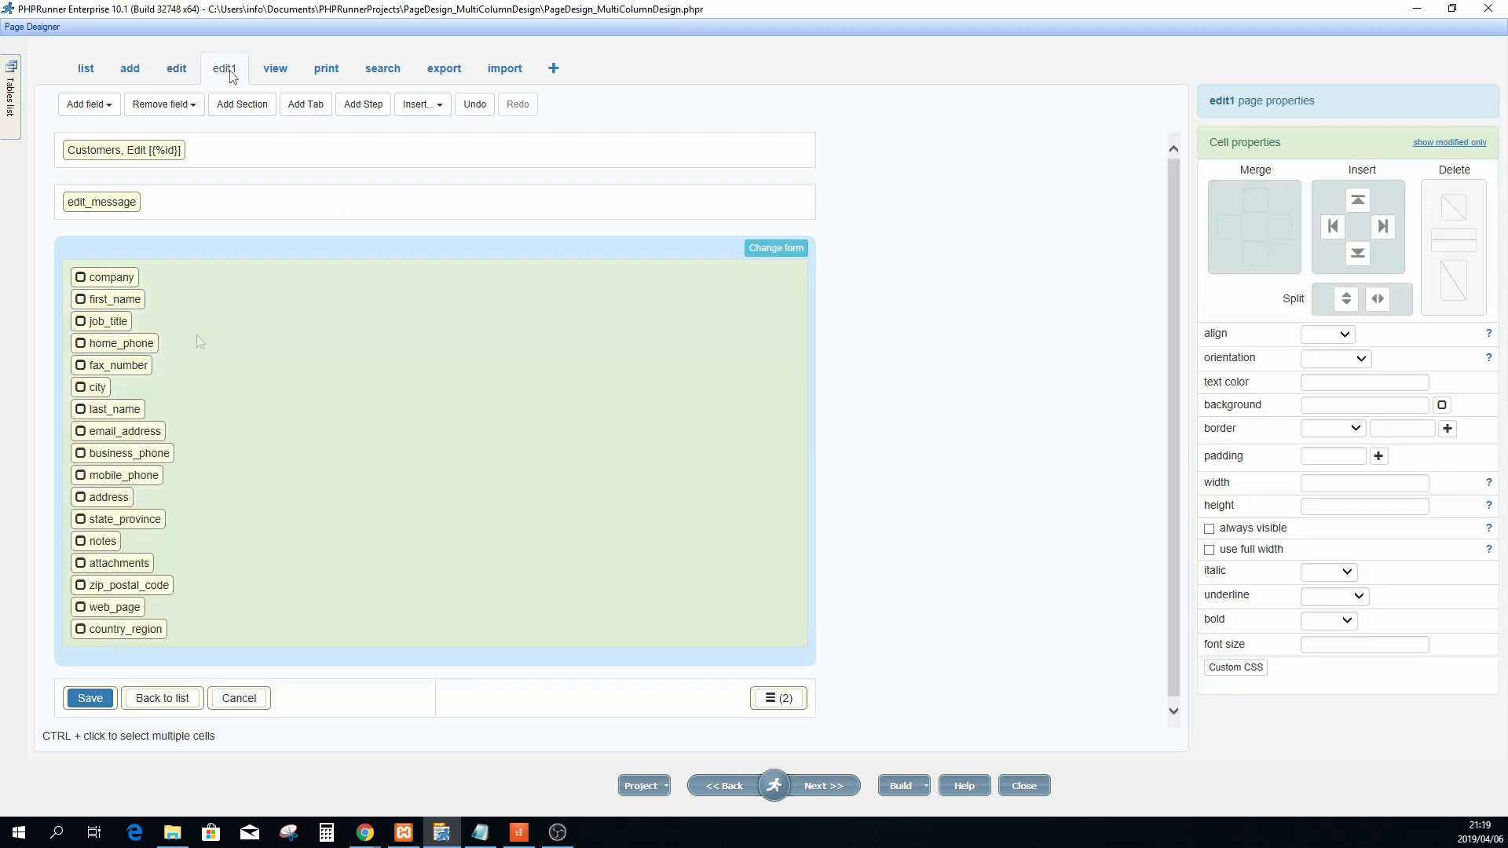
Separate the field settings of job_title on the edit1 page into individual label, control and tooltip items
click(109, 324)
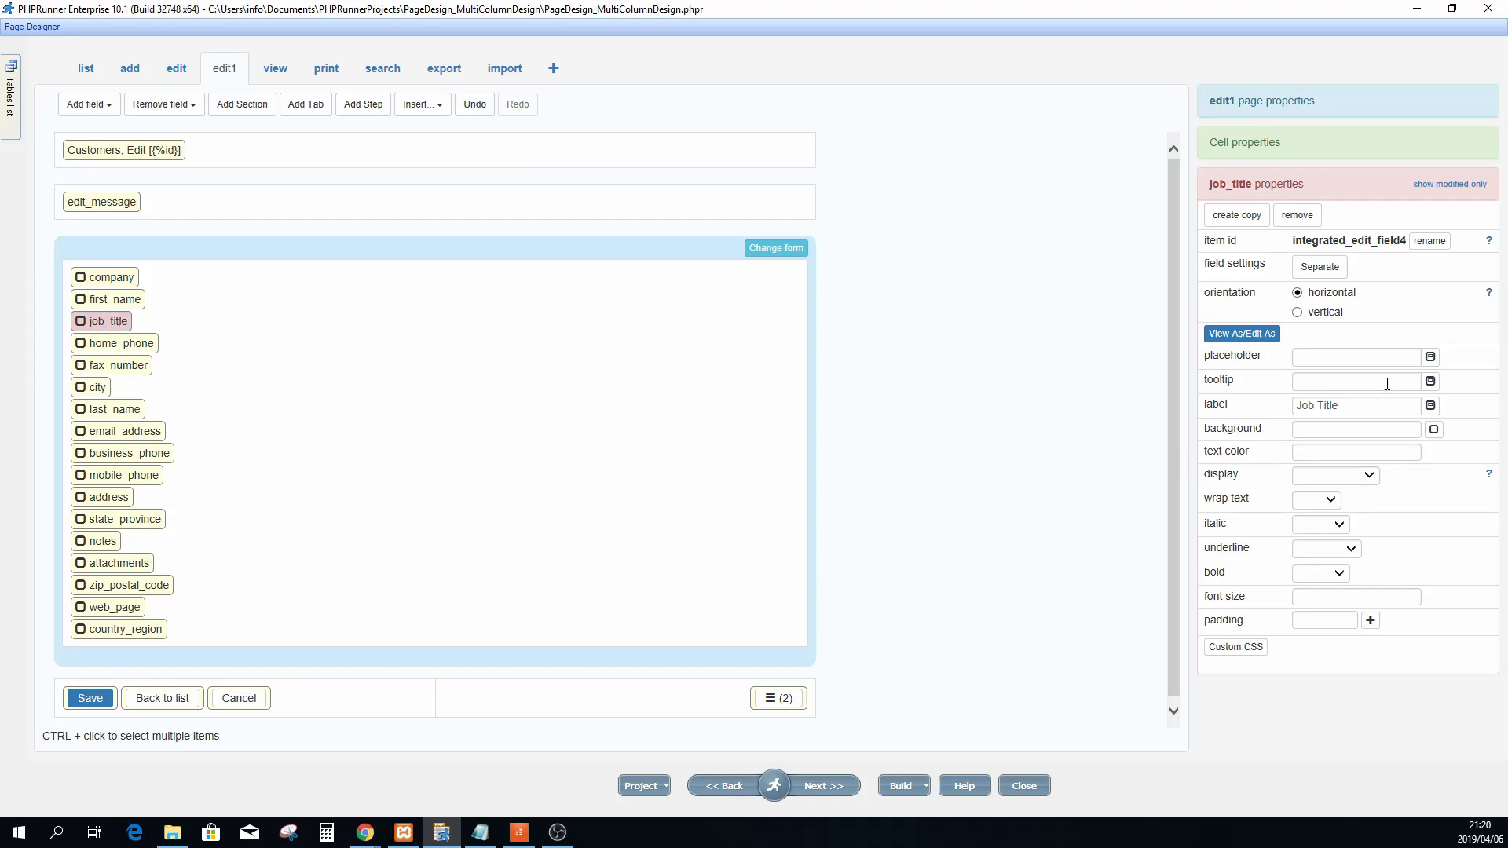
drag(1206, 263, 1234, 272)
click(1322, 268)
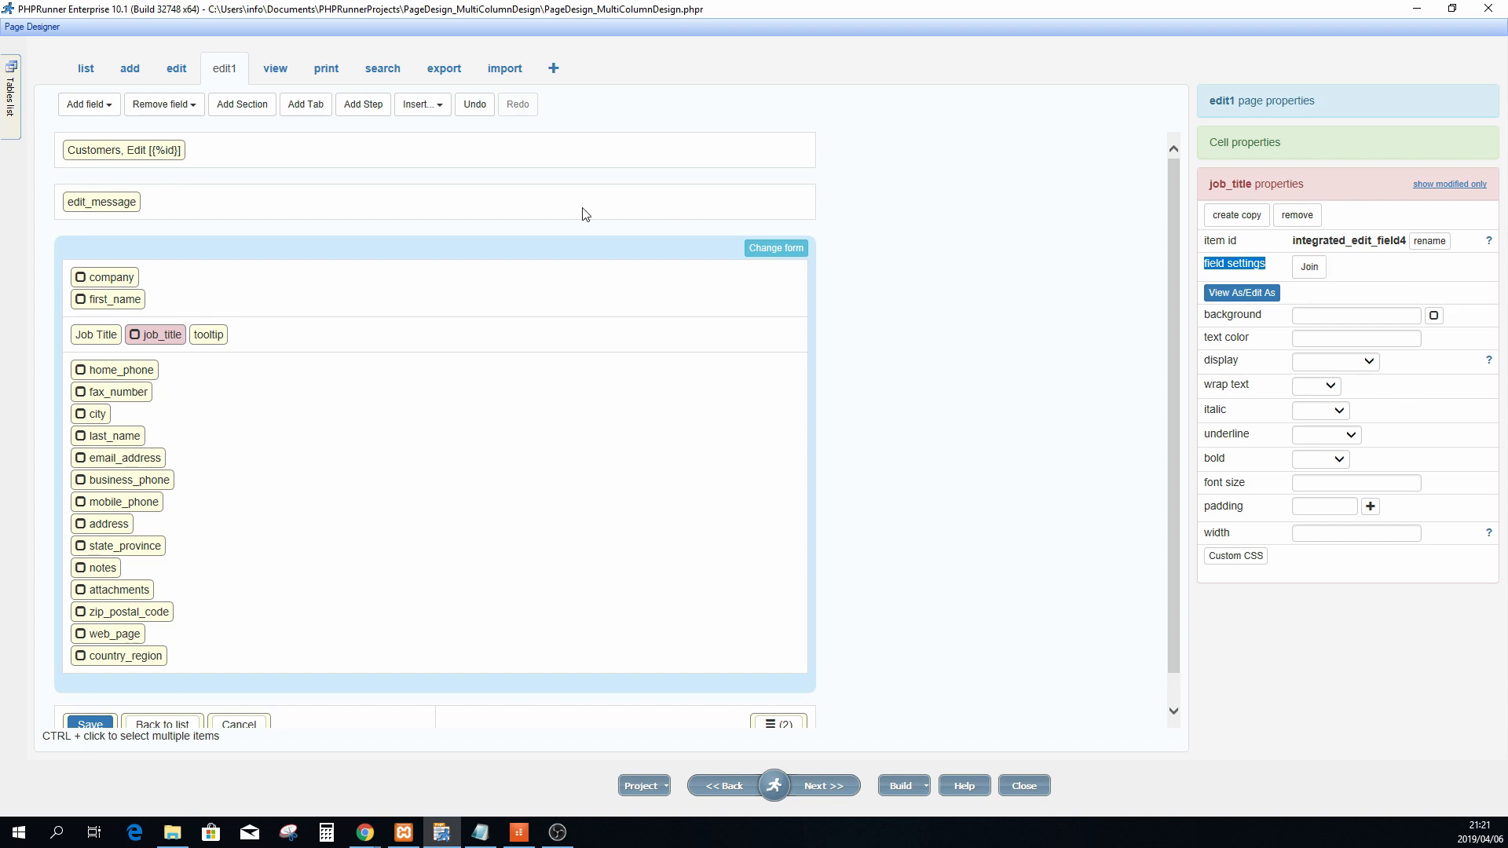
Examine the properties of job_title's separate label, control and tooltip, including the label's font size setting
click(91, 338)
click(143, 339)
click(207, 338)
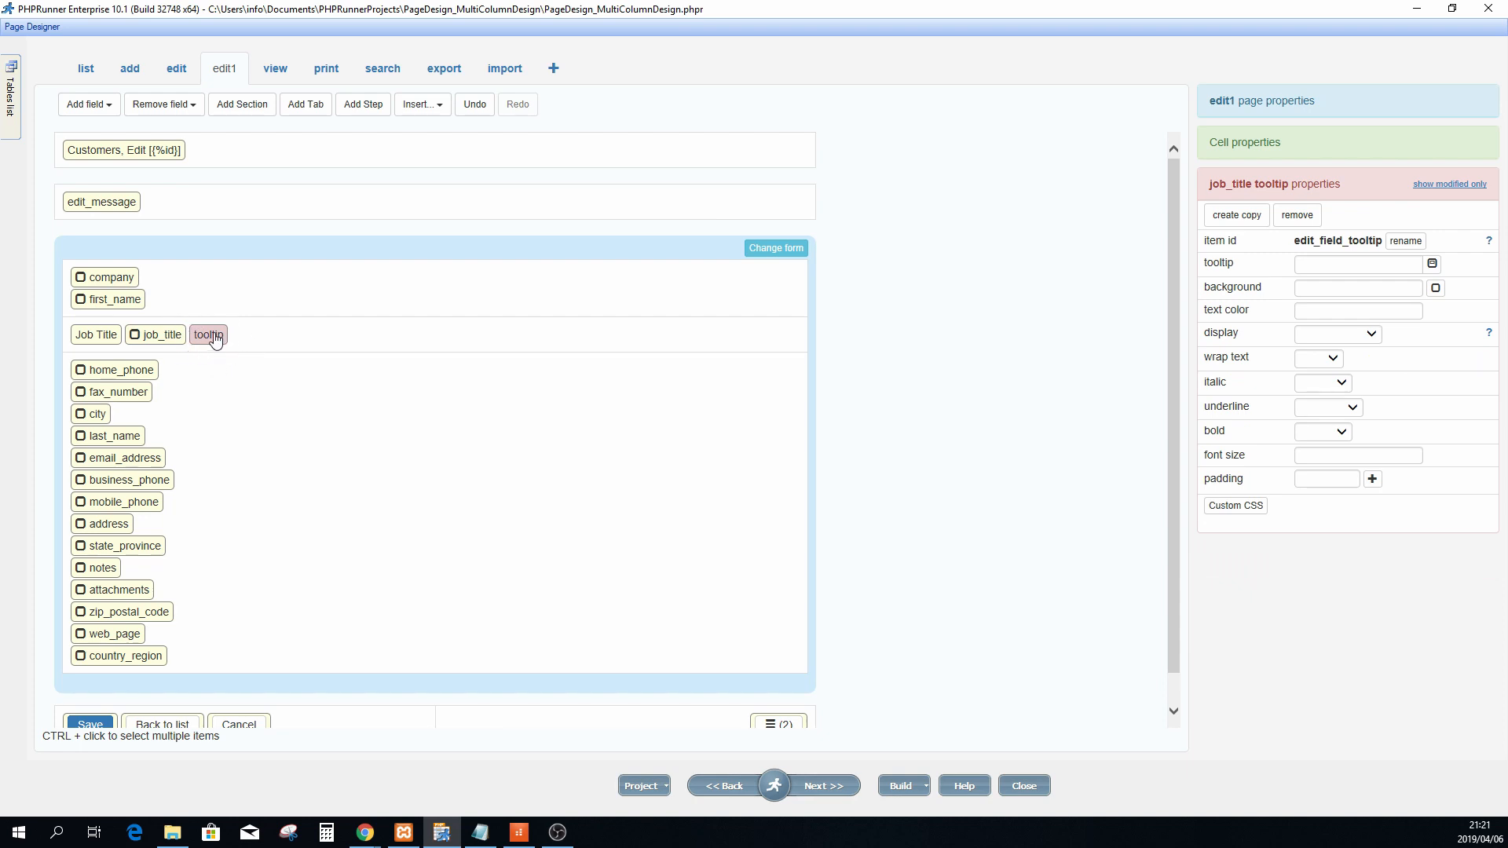
click(92, 337)
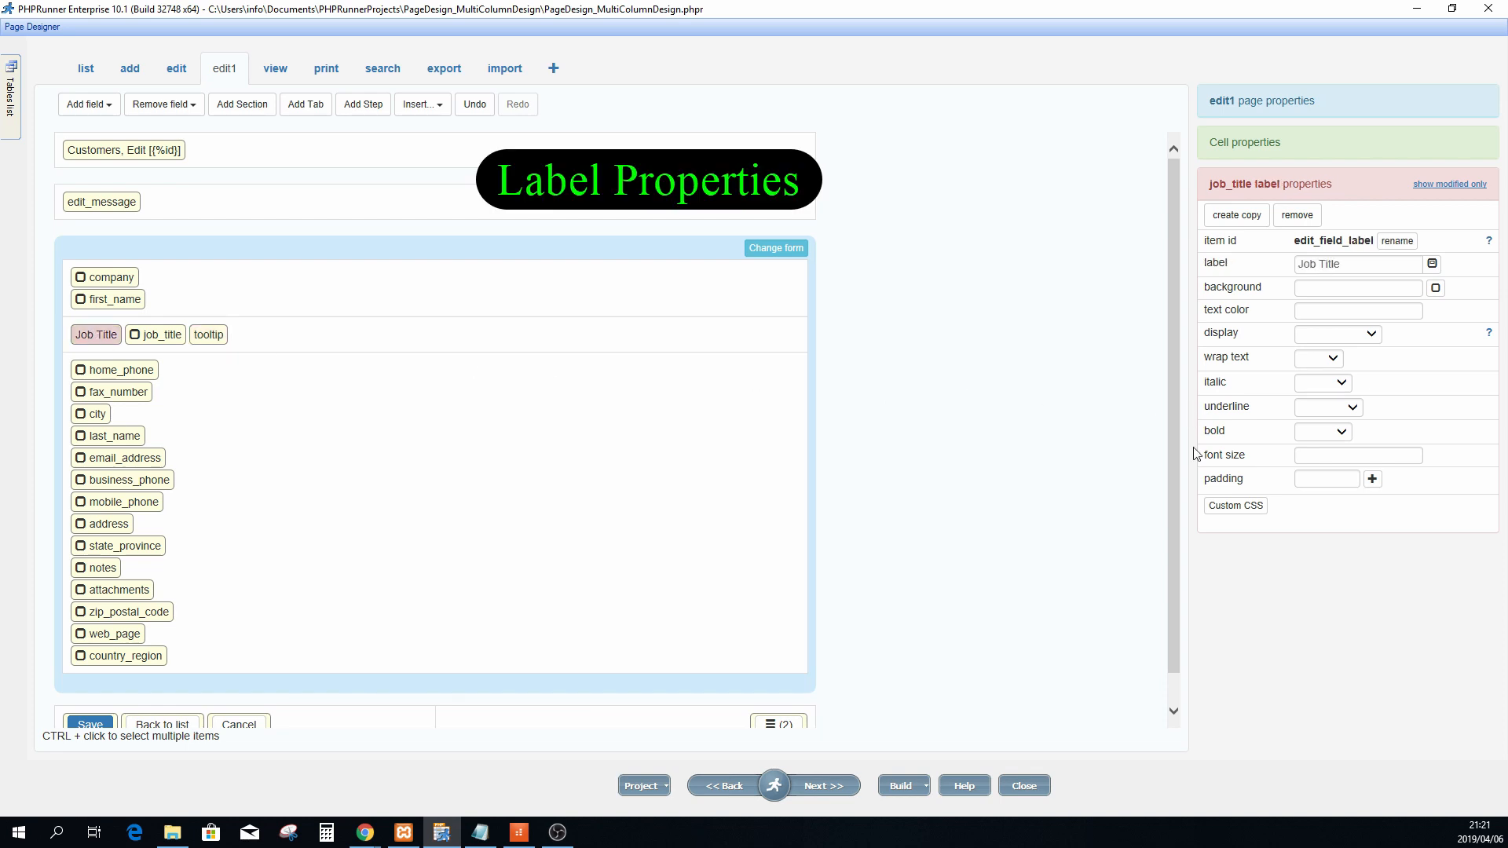
click(1312, 456)
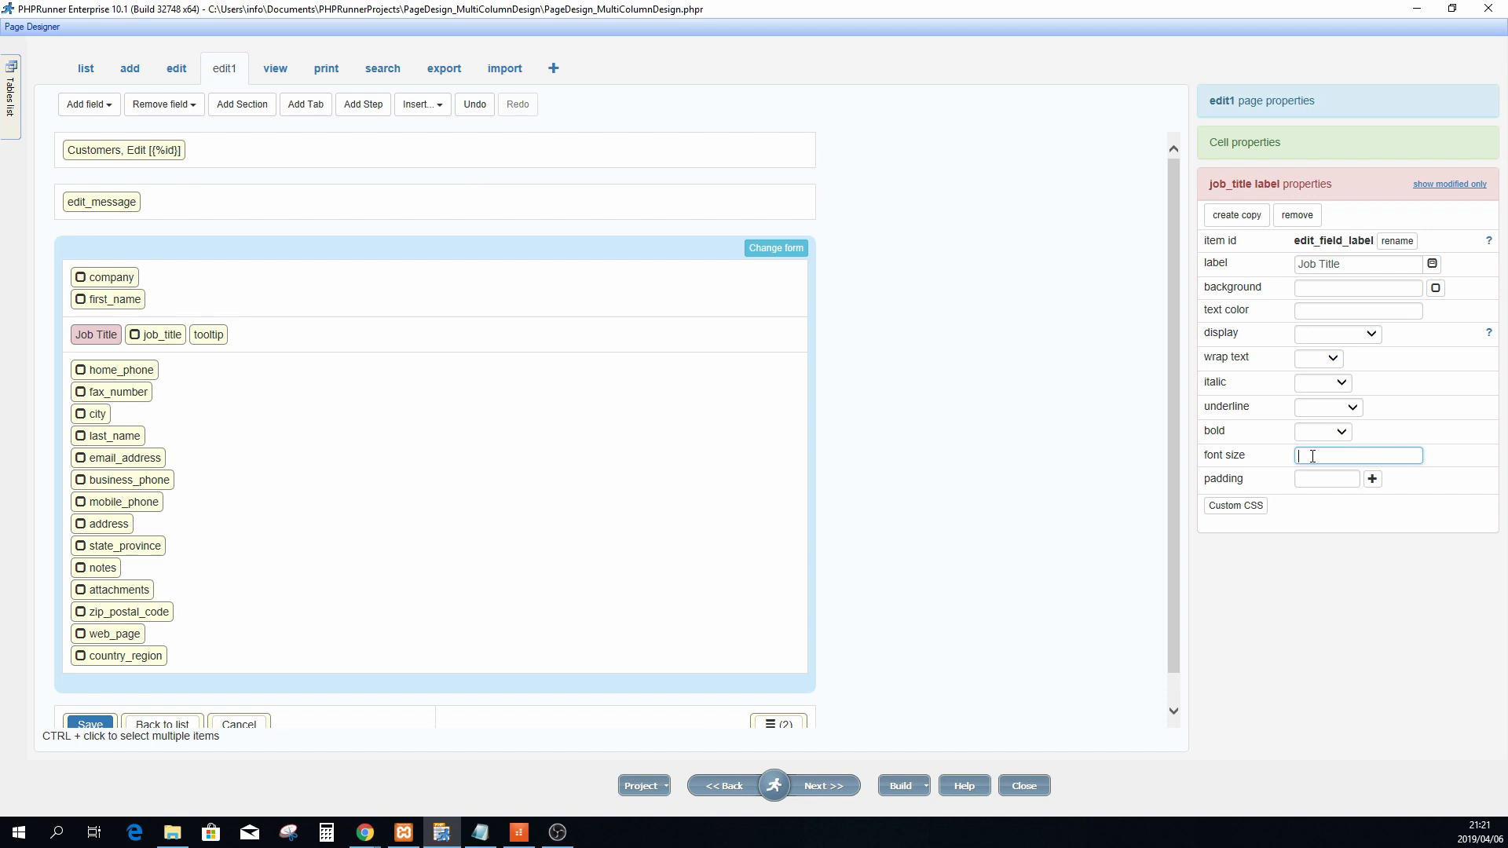
Check the accepted units in the width help and set the job_title control's width to 250px
click(153, 339)
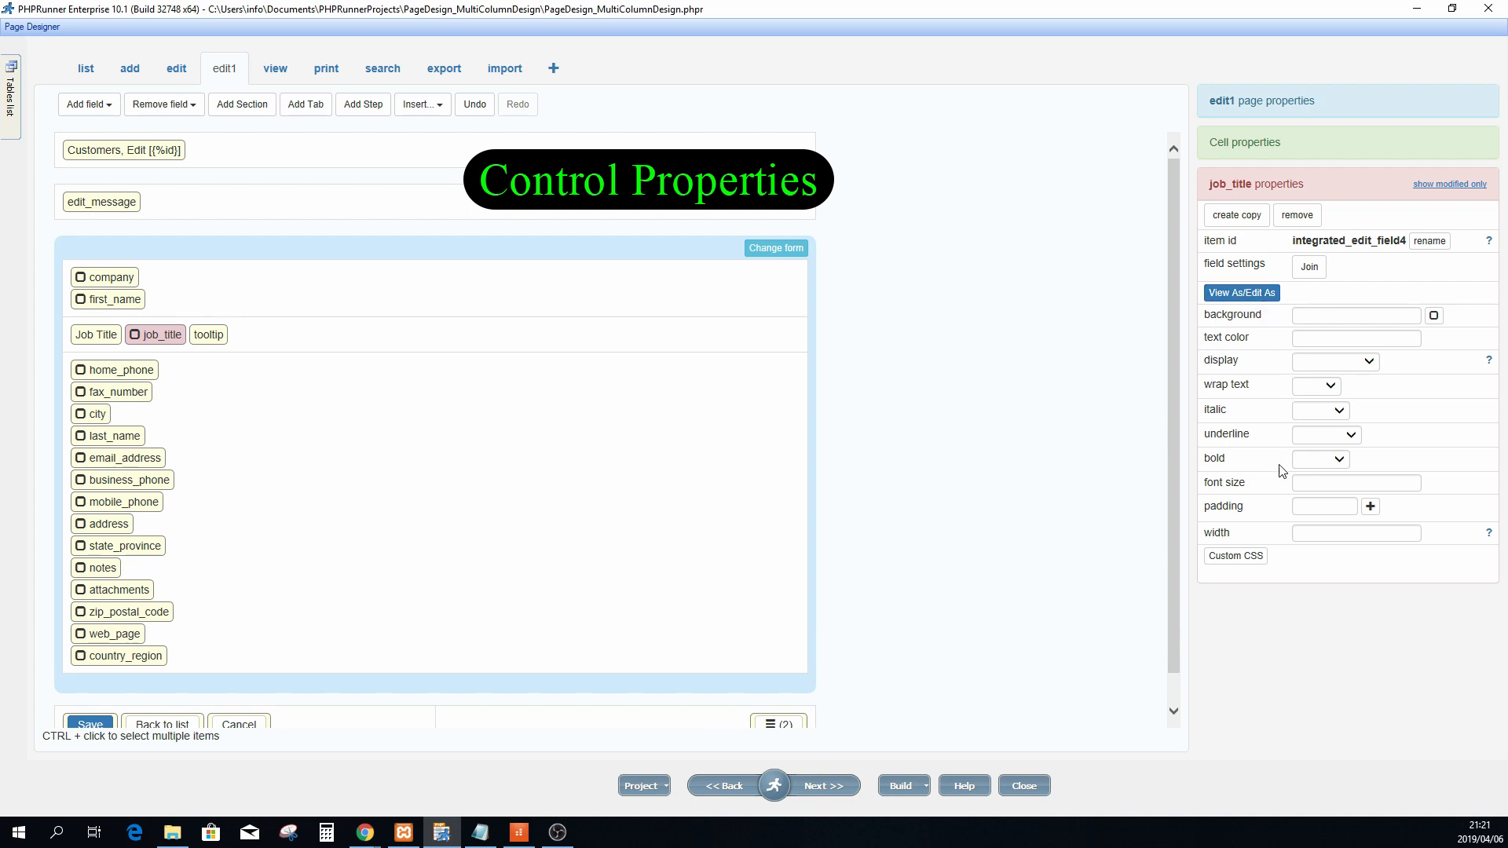
click(1314, 534)
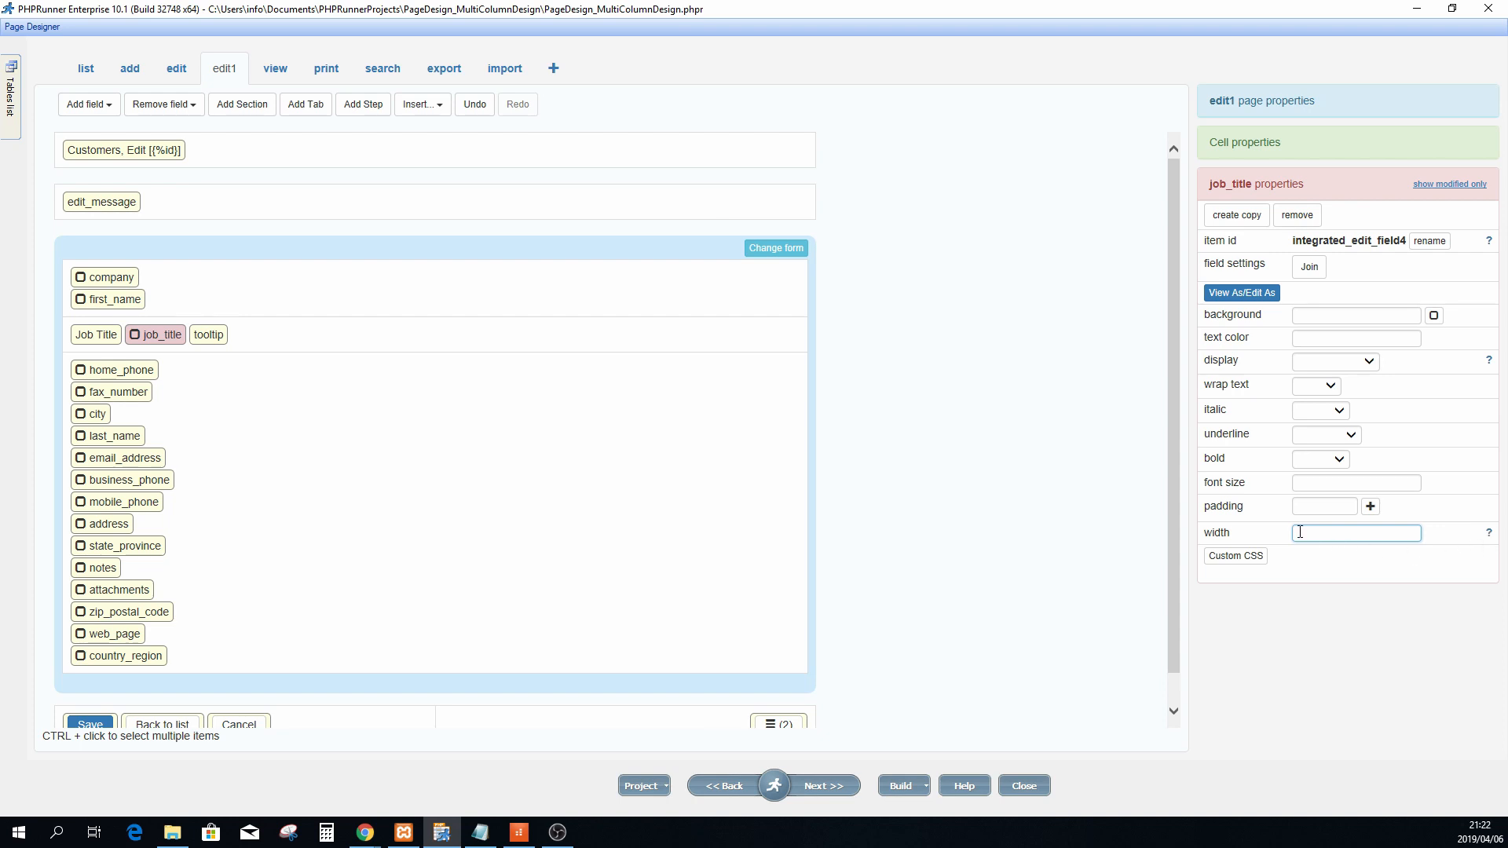
click(1489, 534)
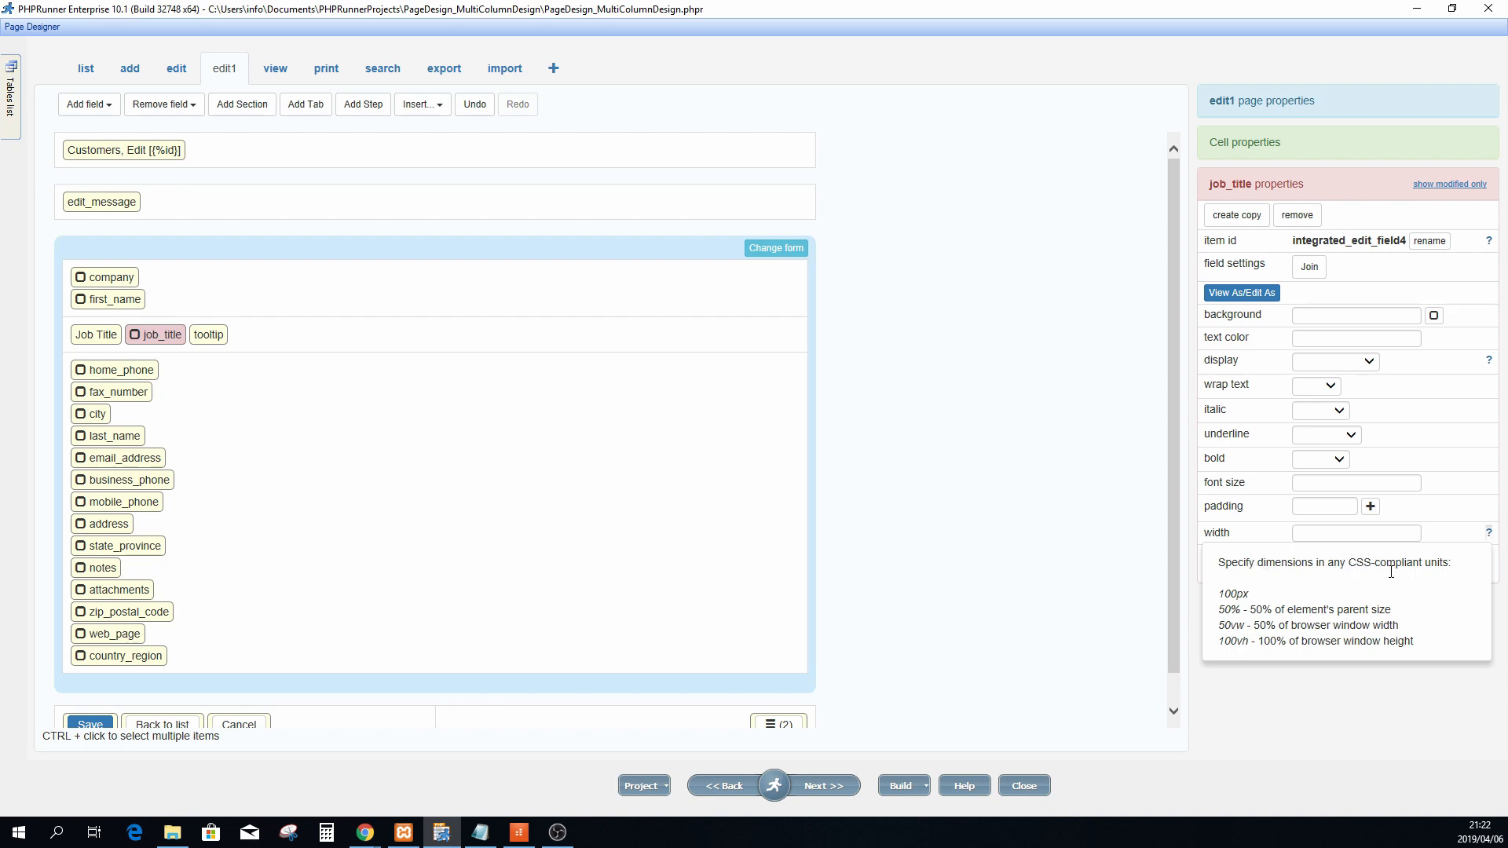
drag(1223, 590, 1320, 633)
click(1302, 535)
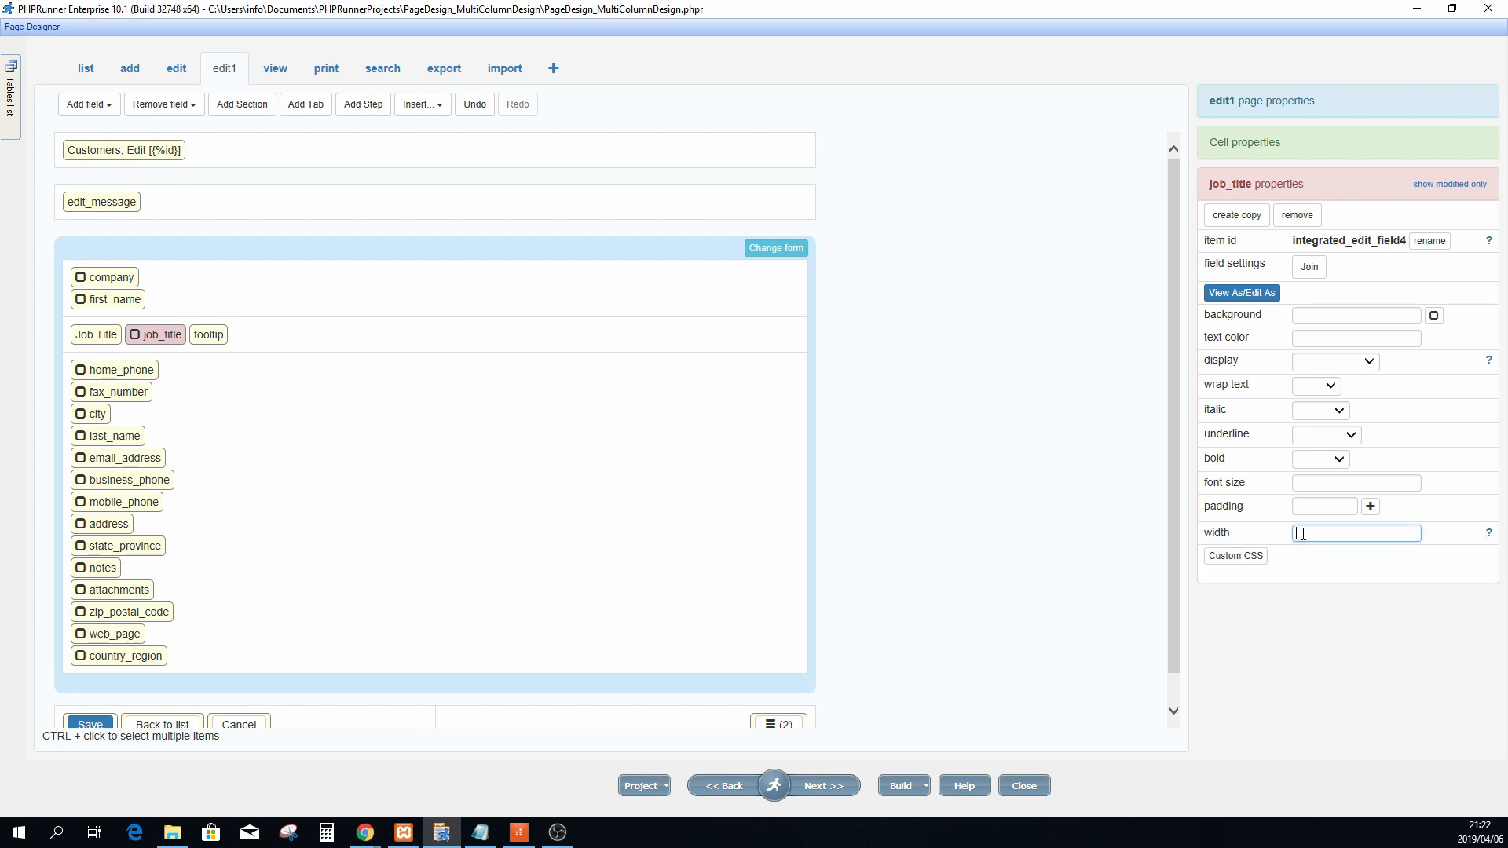
text(250)
click(1361, 567)
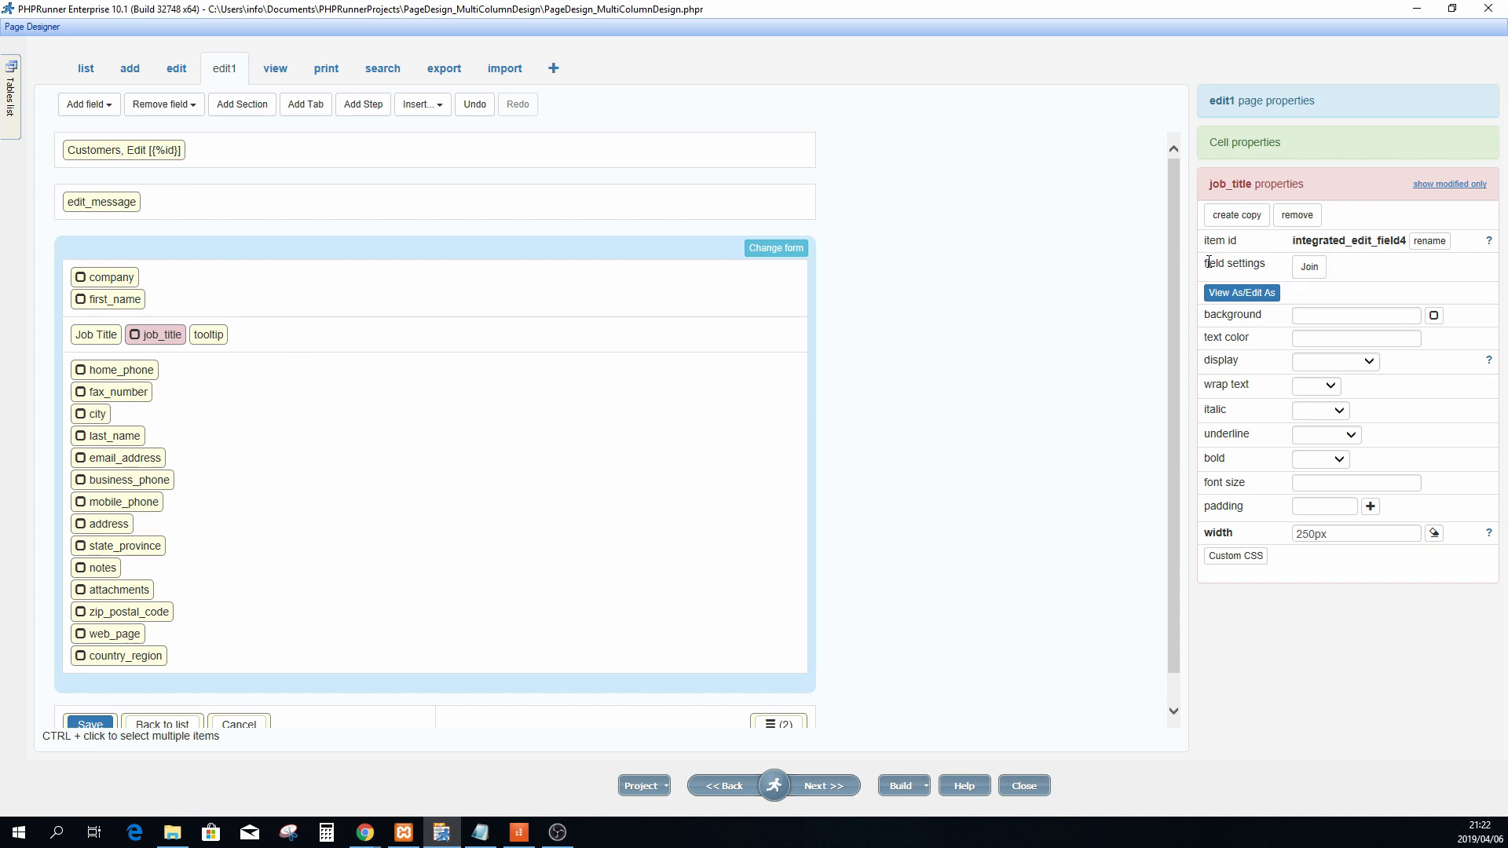
Join job_title's label, control and tooltip back into one integrated field
drag(1205, 262, 1248, 260)
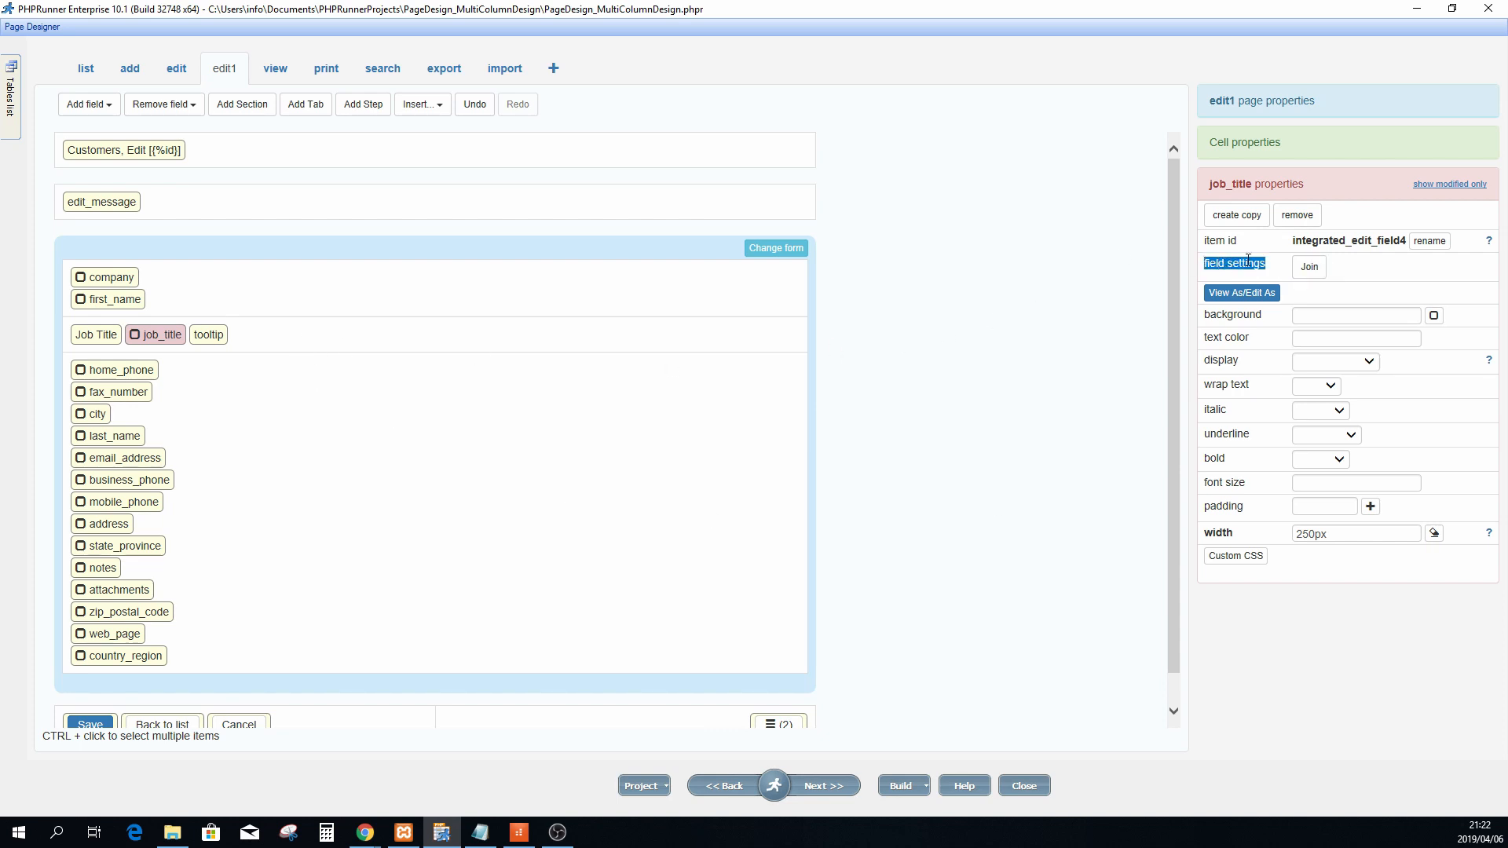
click(1309, 270)
click(154, 339)
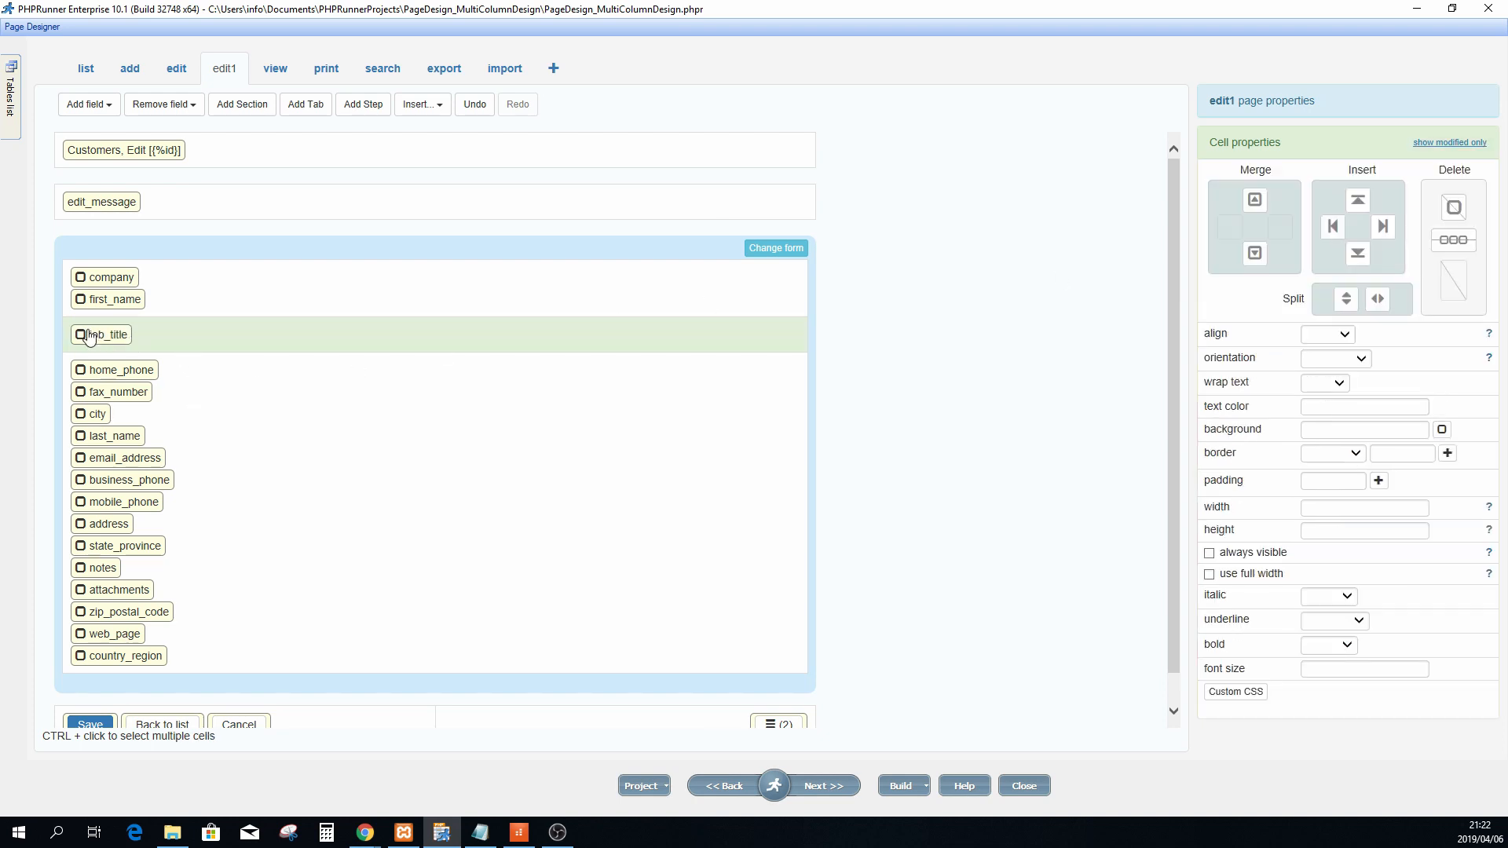
Merge the company/first_name cell downward with the job_title cell and the remaining fields' cell into one form cell
click(193, 339)
click(200, 314)
click(198, 341)
click(209, 398)
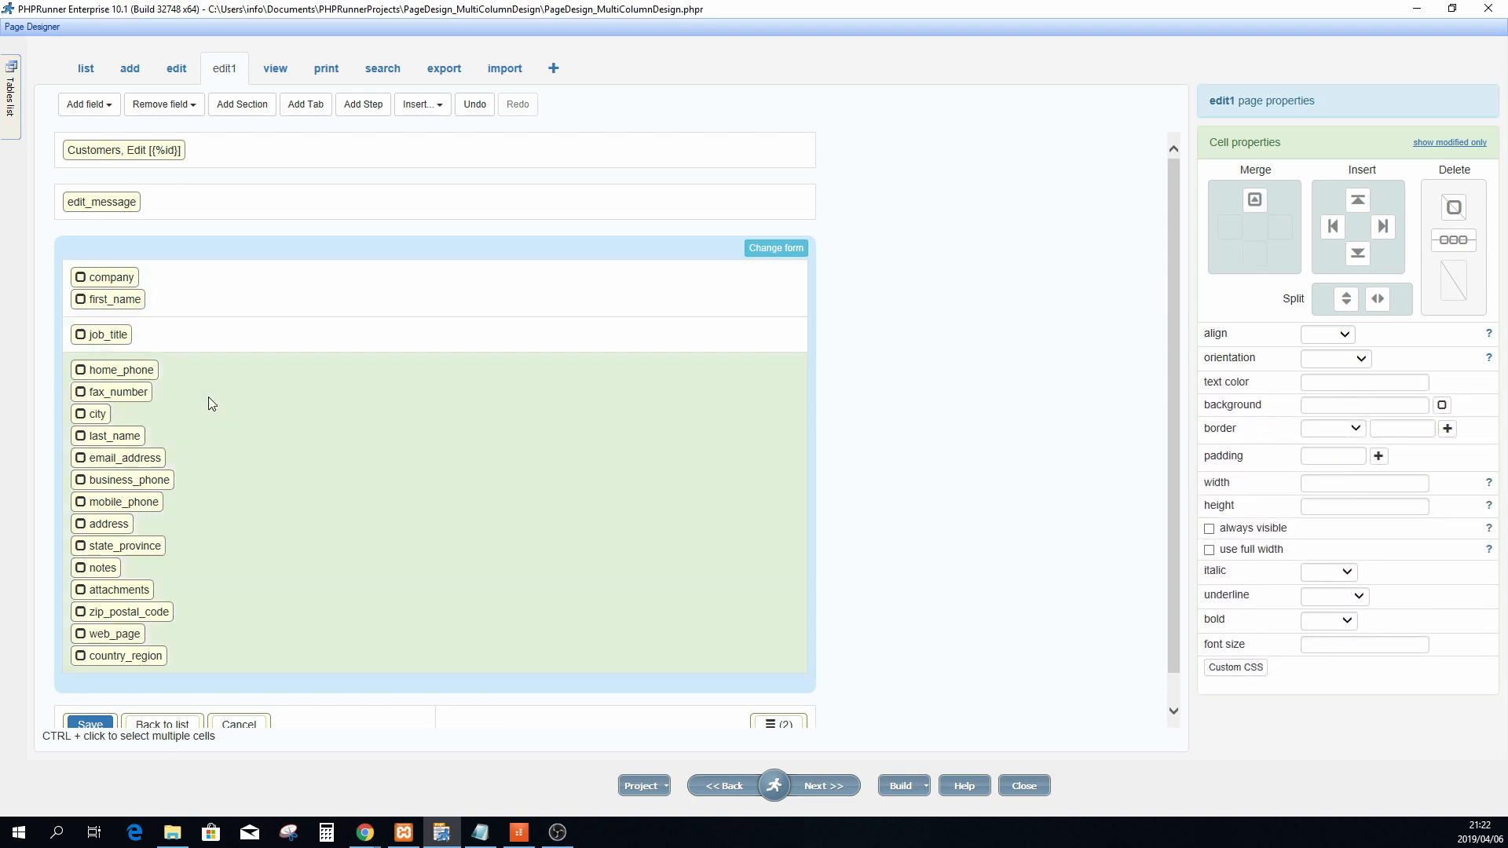
click(220, 290)
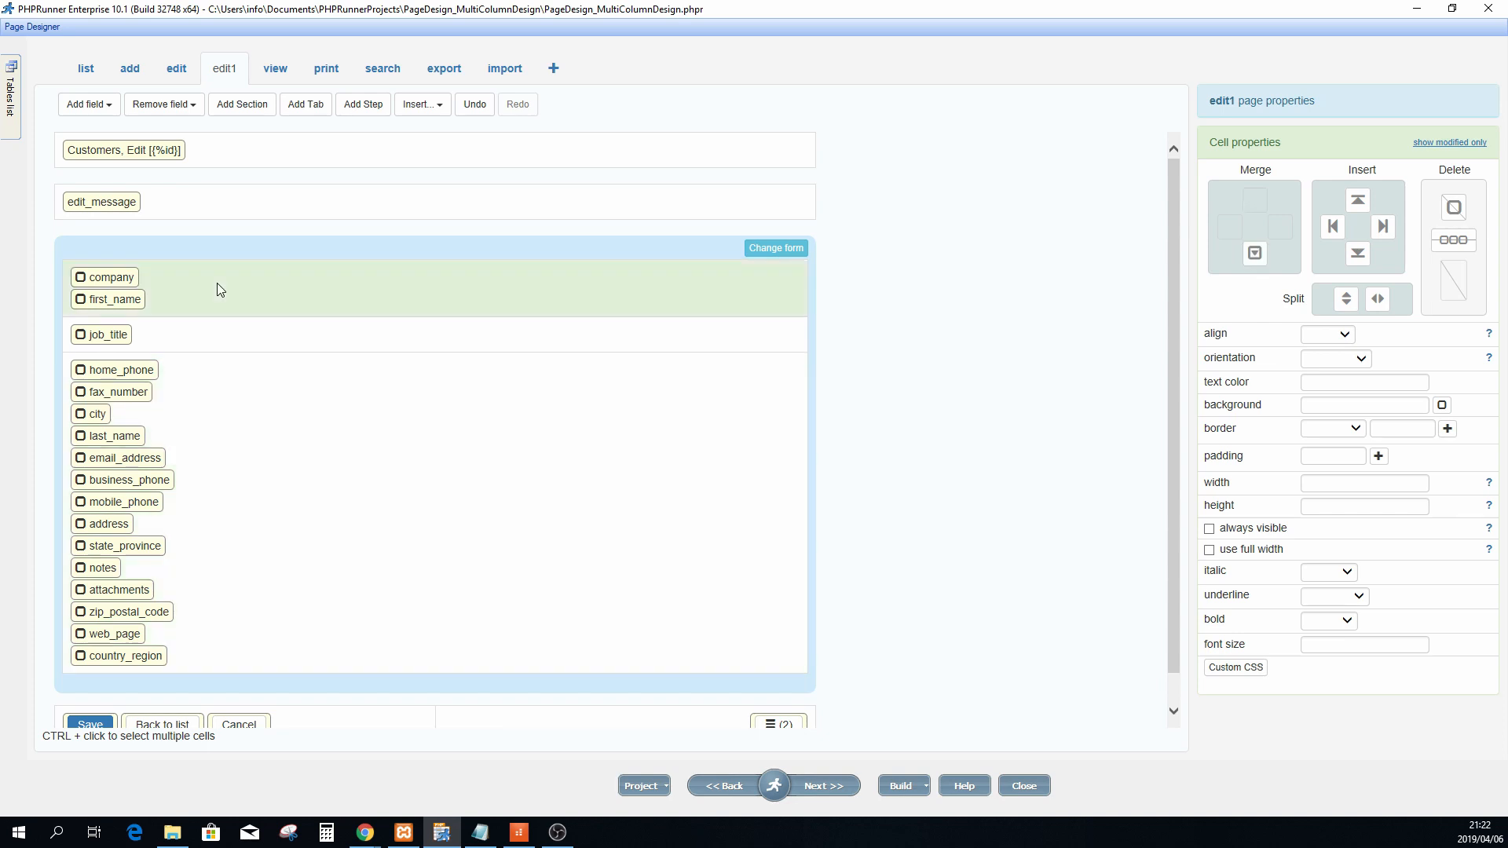
click(1258, 259)
click(1258, 259)
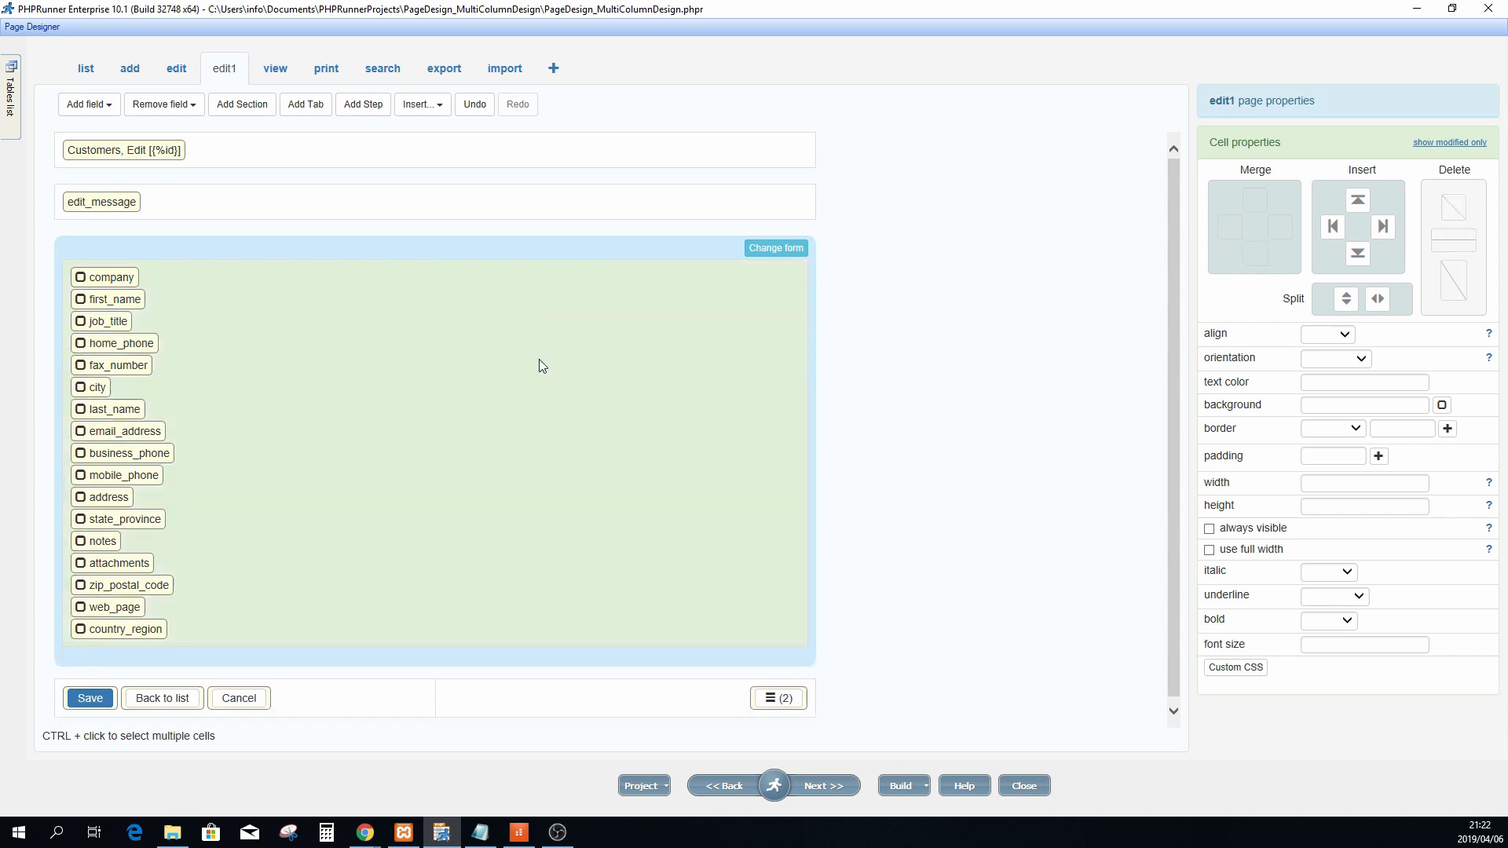
Compare the edit and edit1 pages, and switch the list page's grid to the Advanced grid
click(176, 70)
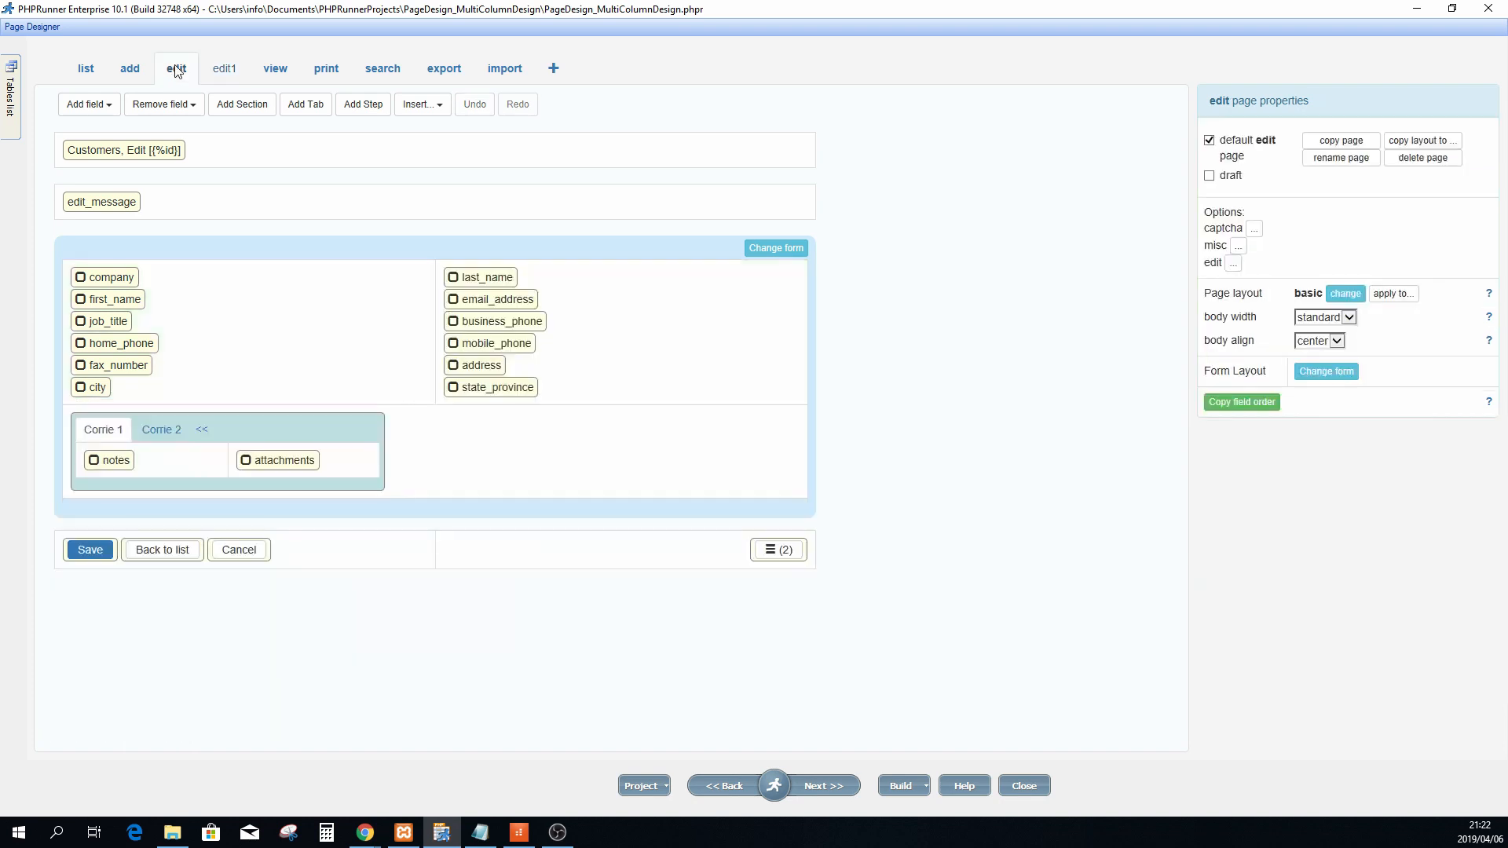
click(224, 68)
click(86, 72)
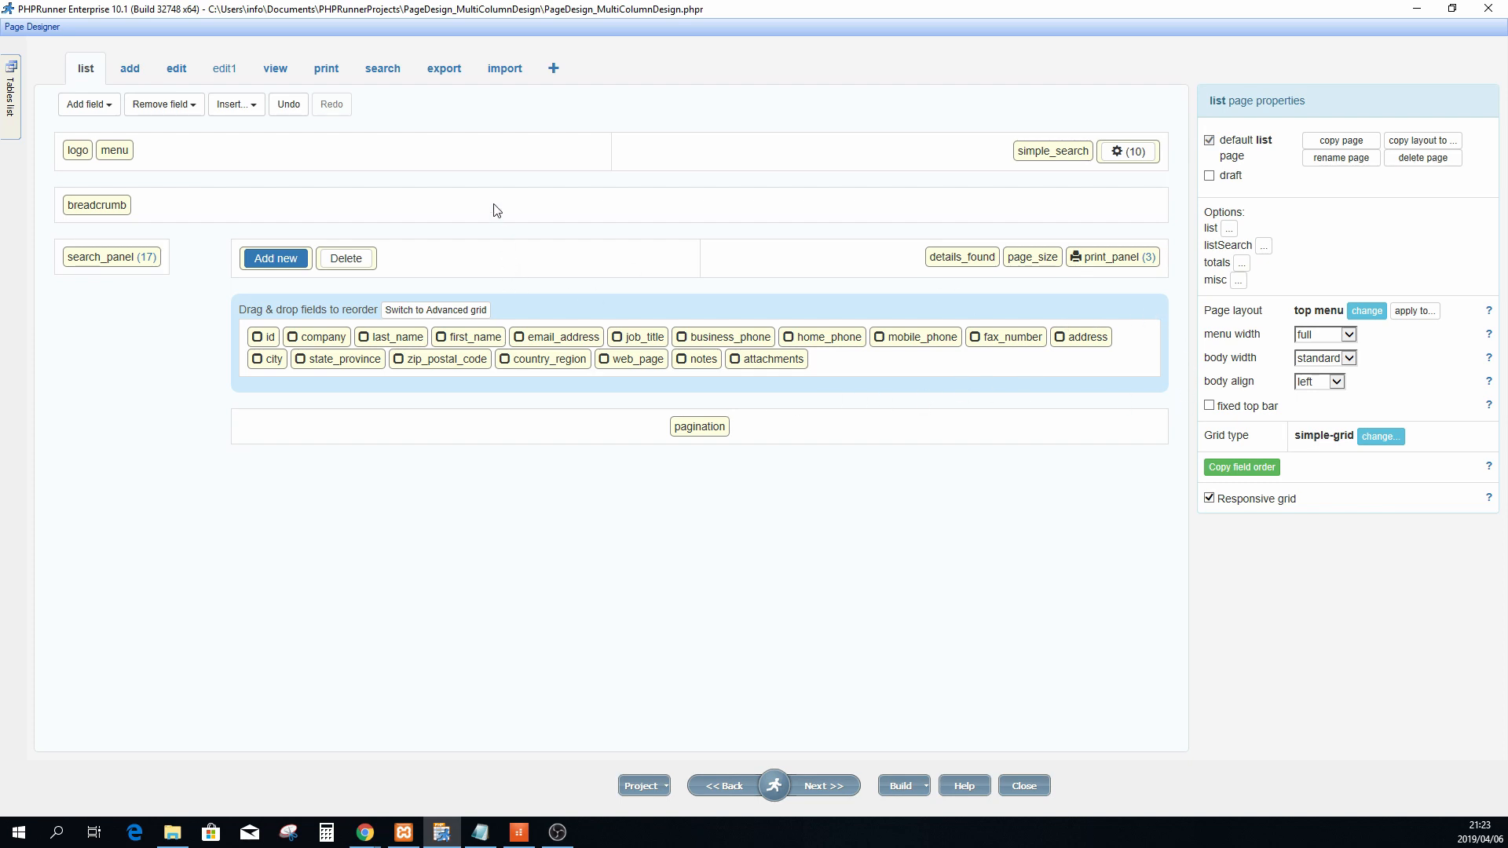
click(432, 311)
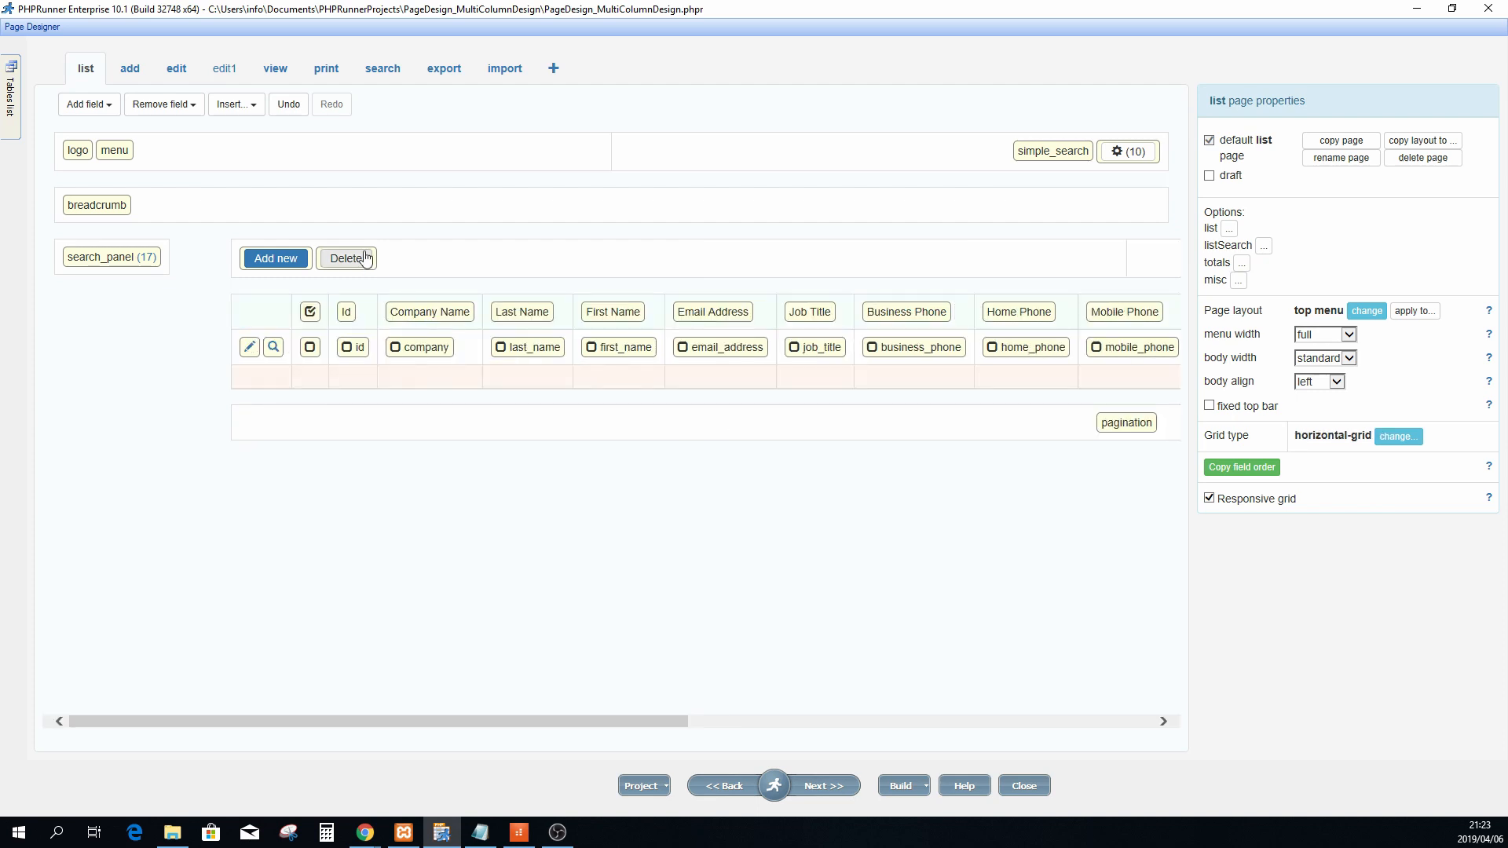
Review which page the list grid's pencil edit button opens, and create a copy of that button
click(249, 350)
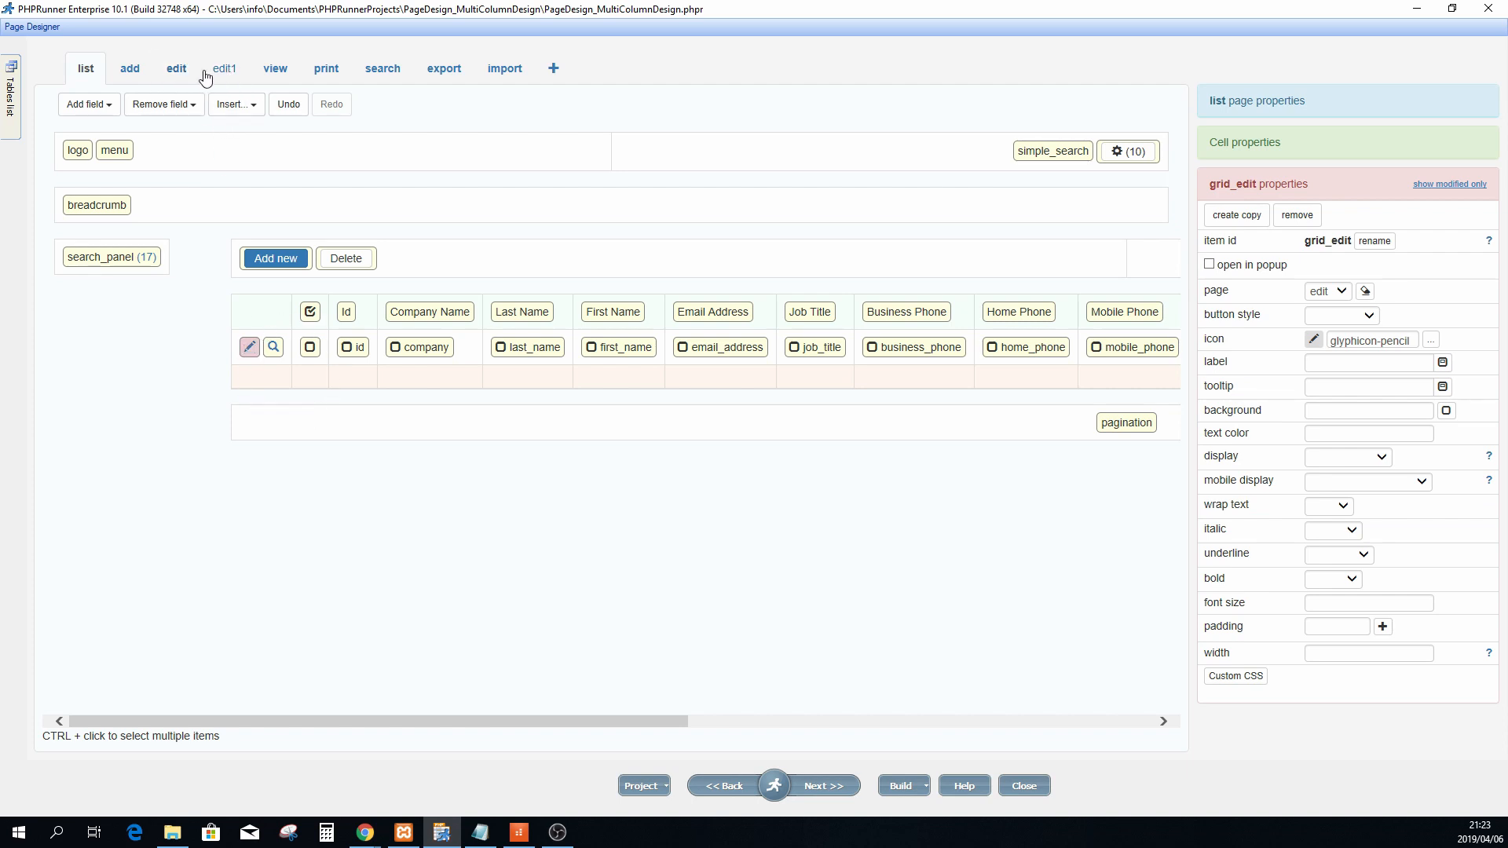
drag(1206, 290, 1229, 291)
click(1254, 292)
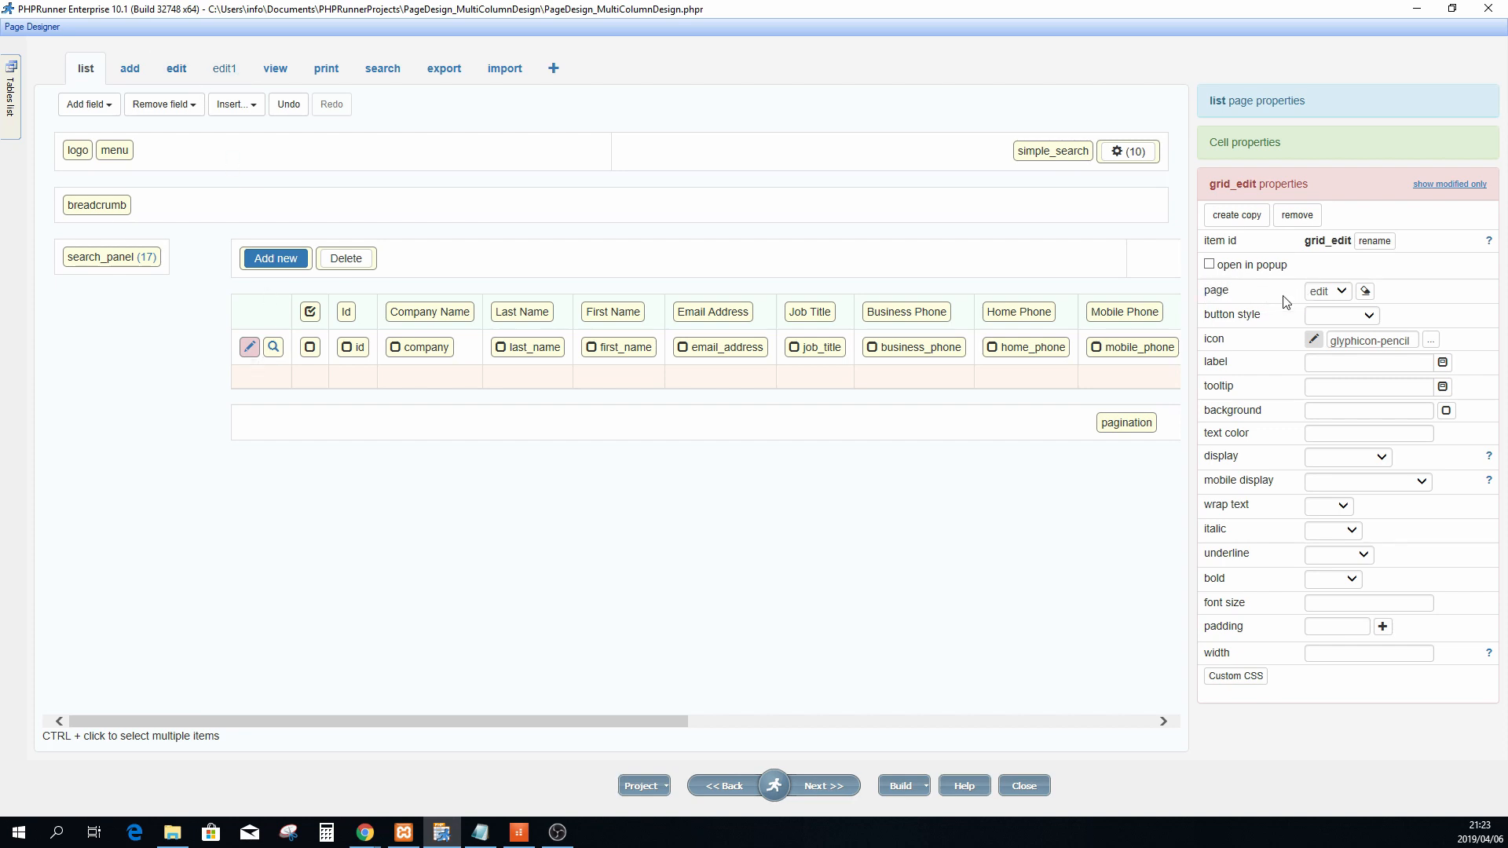
click(1343, 293)
click(1414, 294)
click(1243, 219)
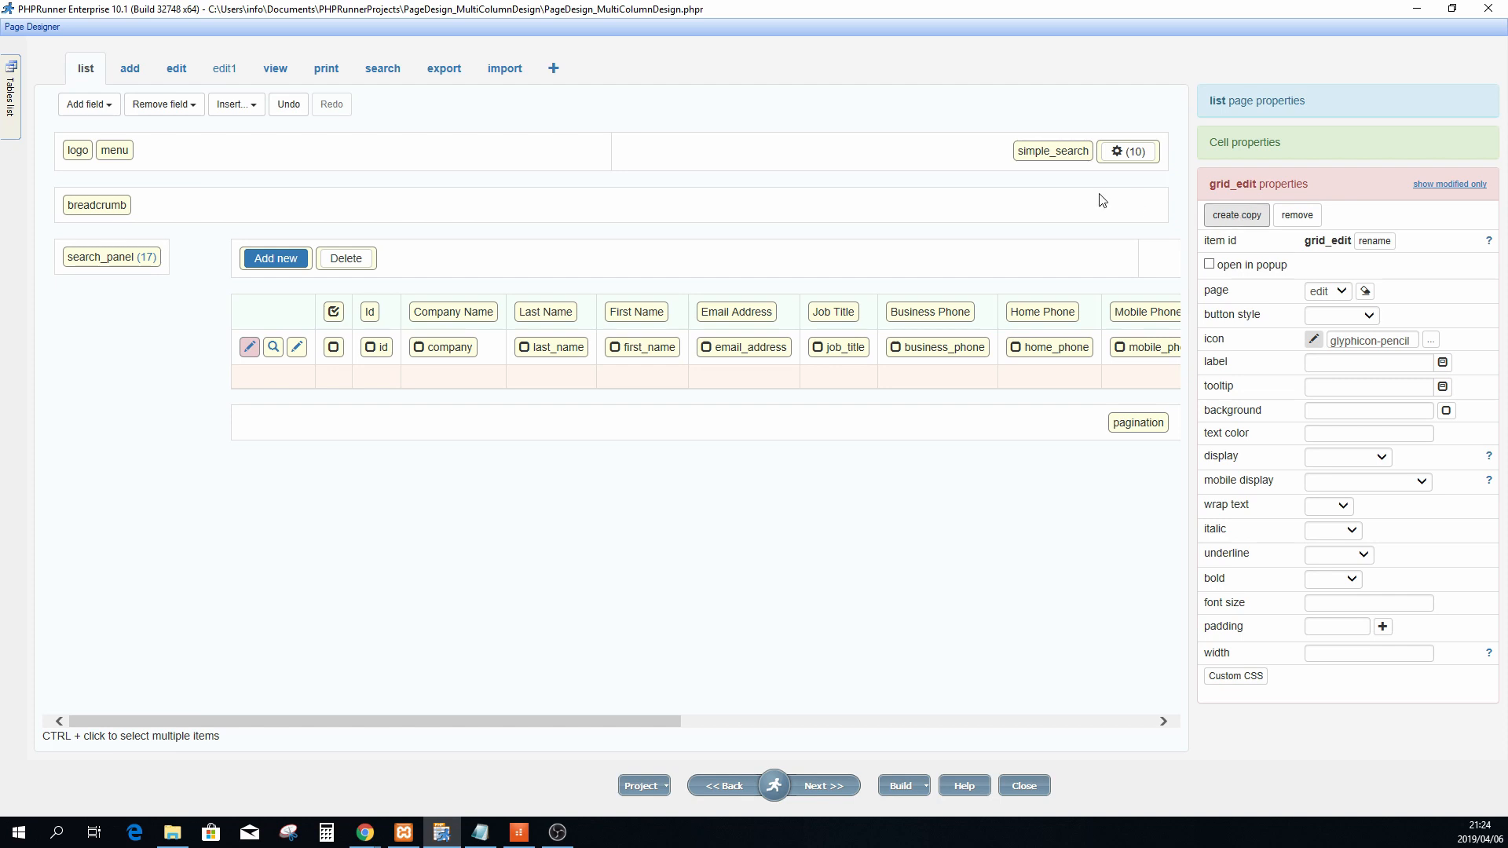
Change the copied edit button's icon to the Font Awesome italic icon
click(273, 346)
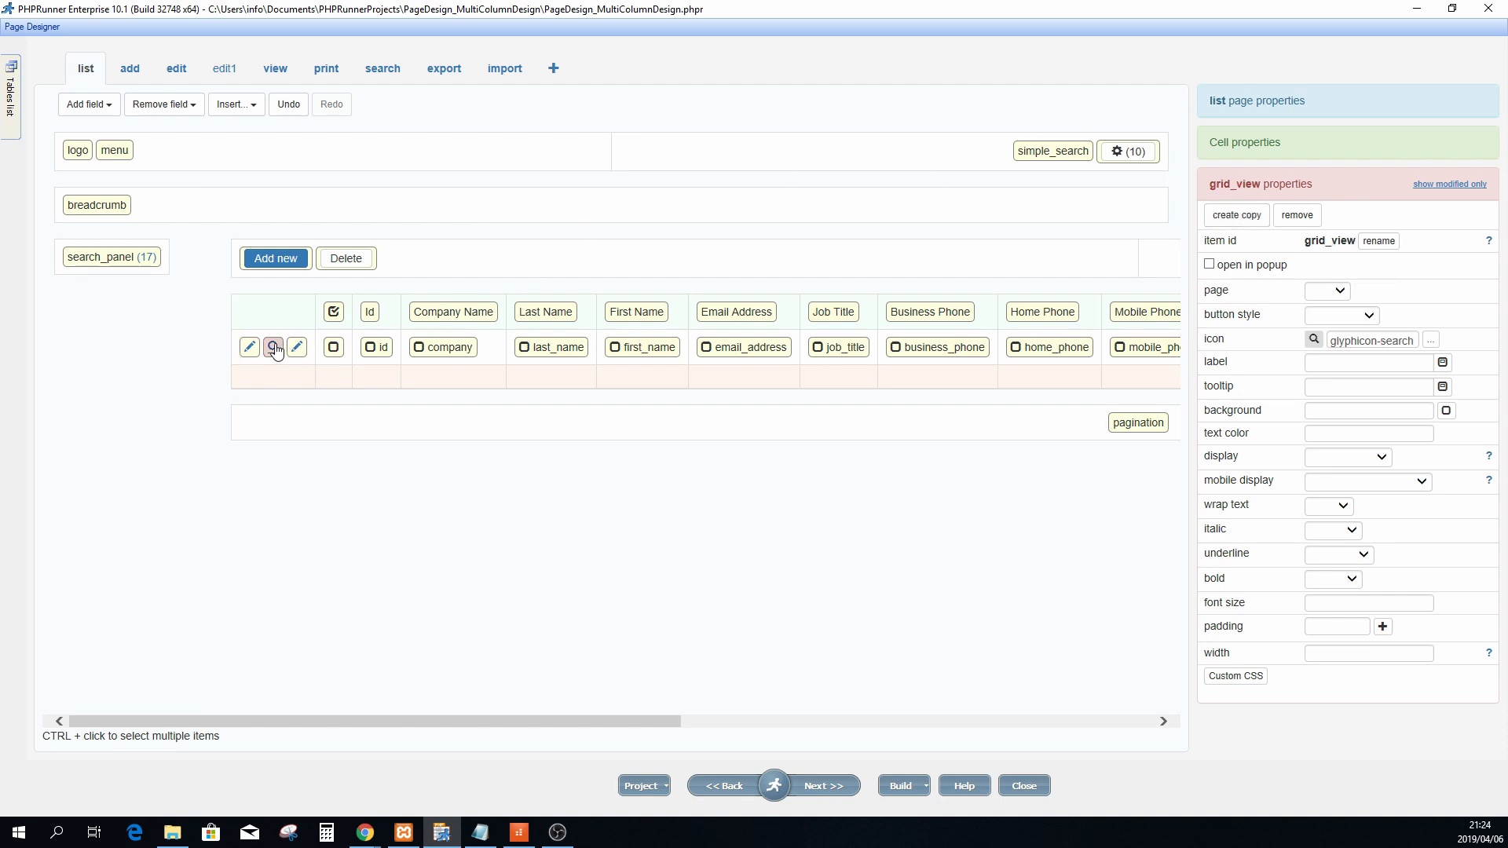
click(297, 347)
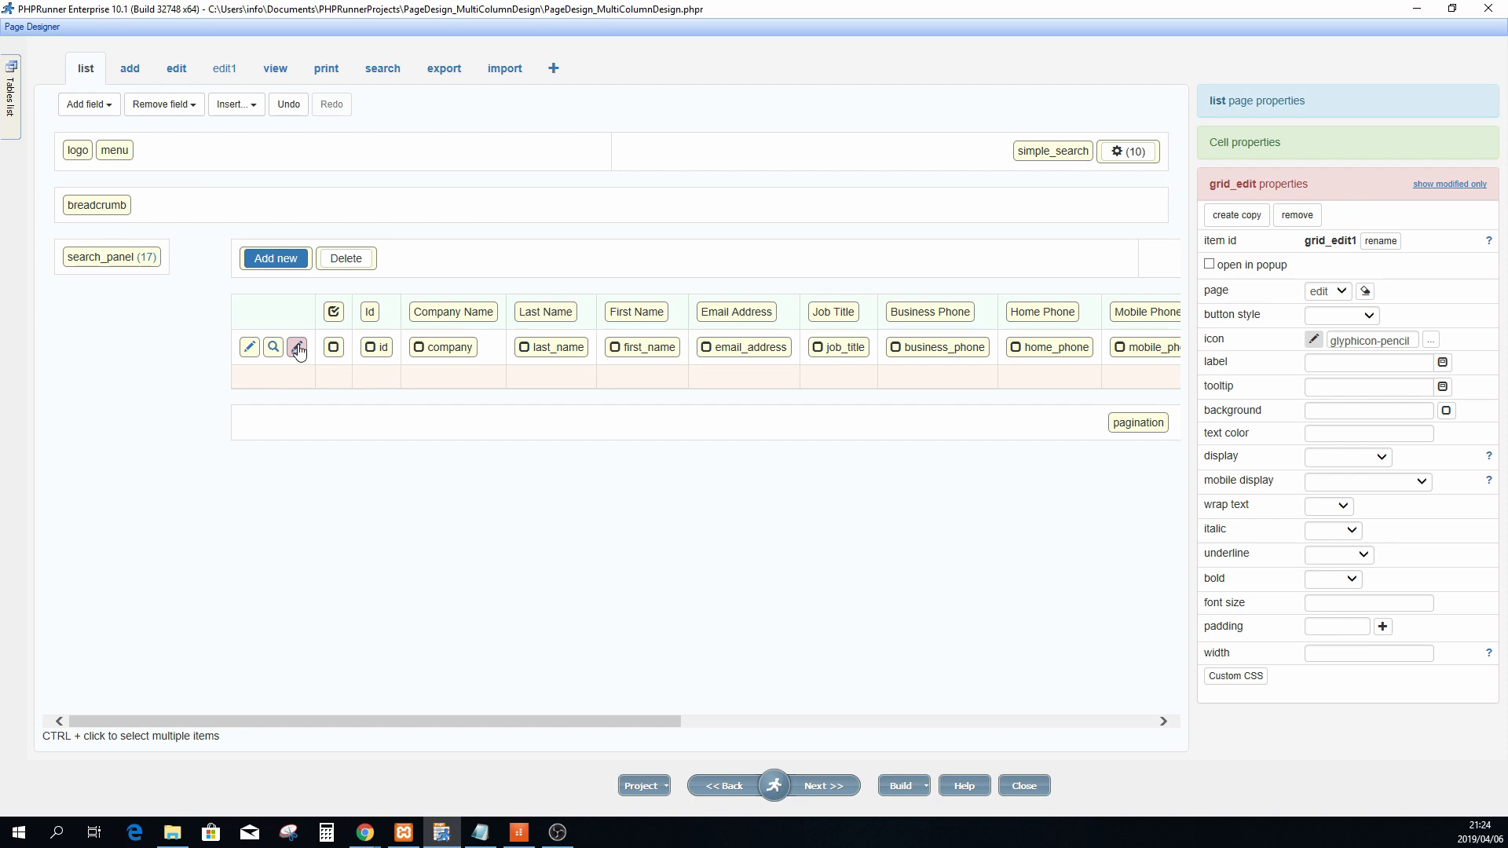
double_click(1225, 339)
click(1263, 349)
click(1431, 348)
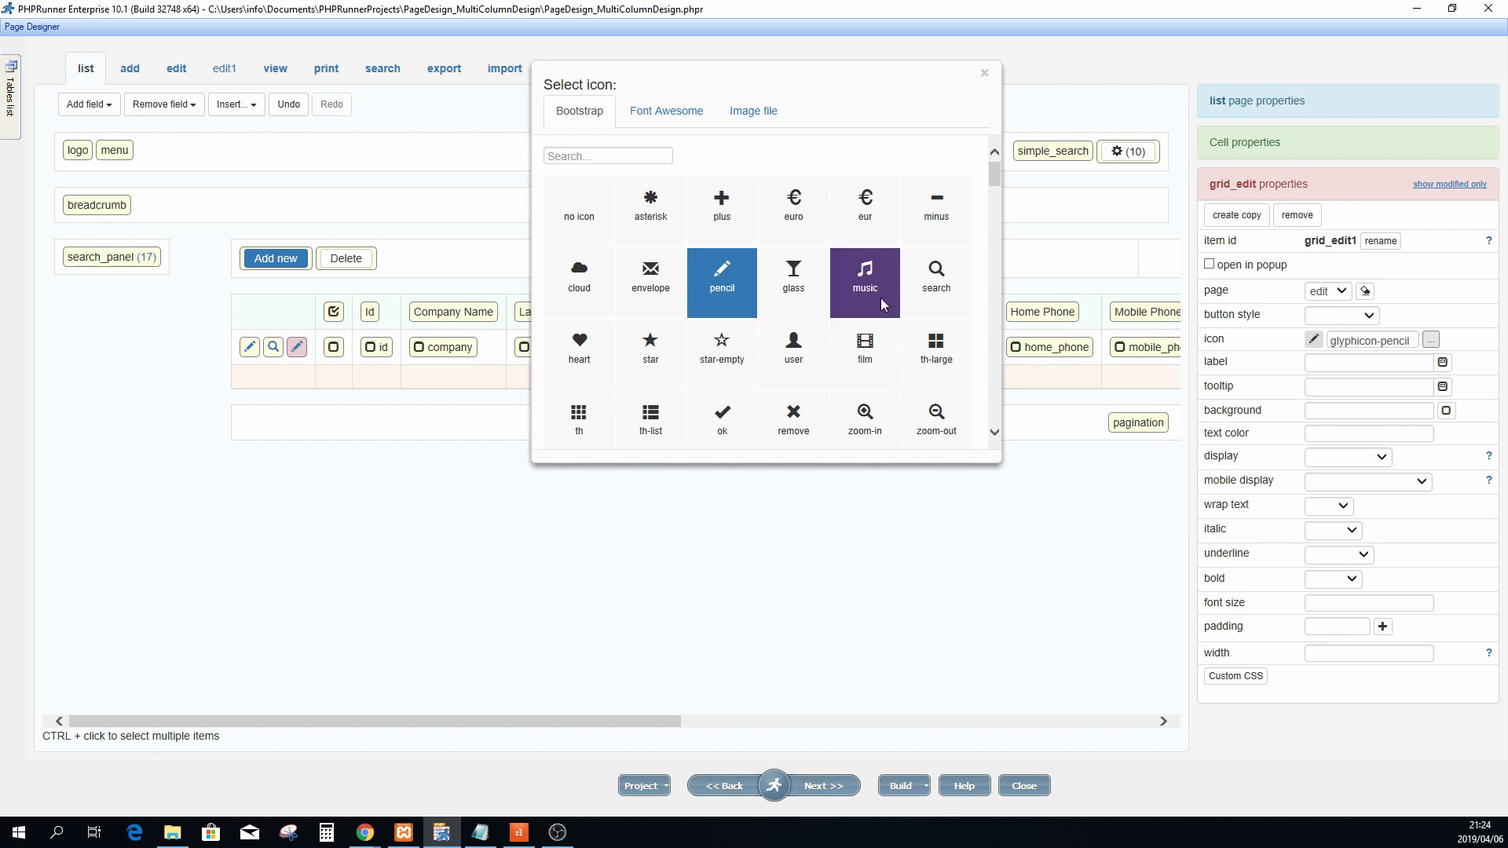
click(674, 117)
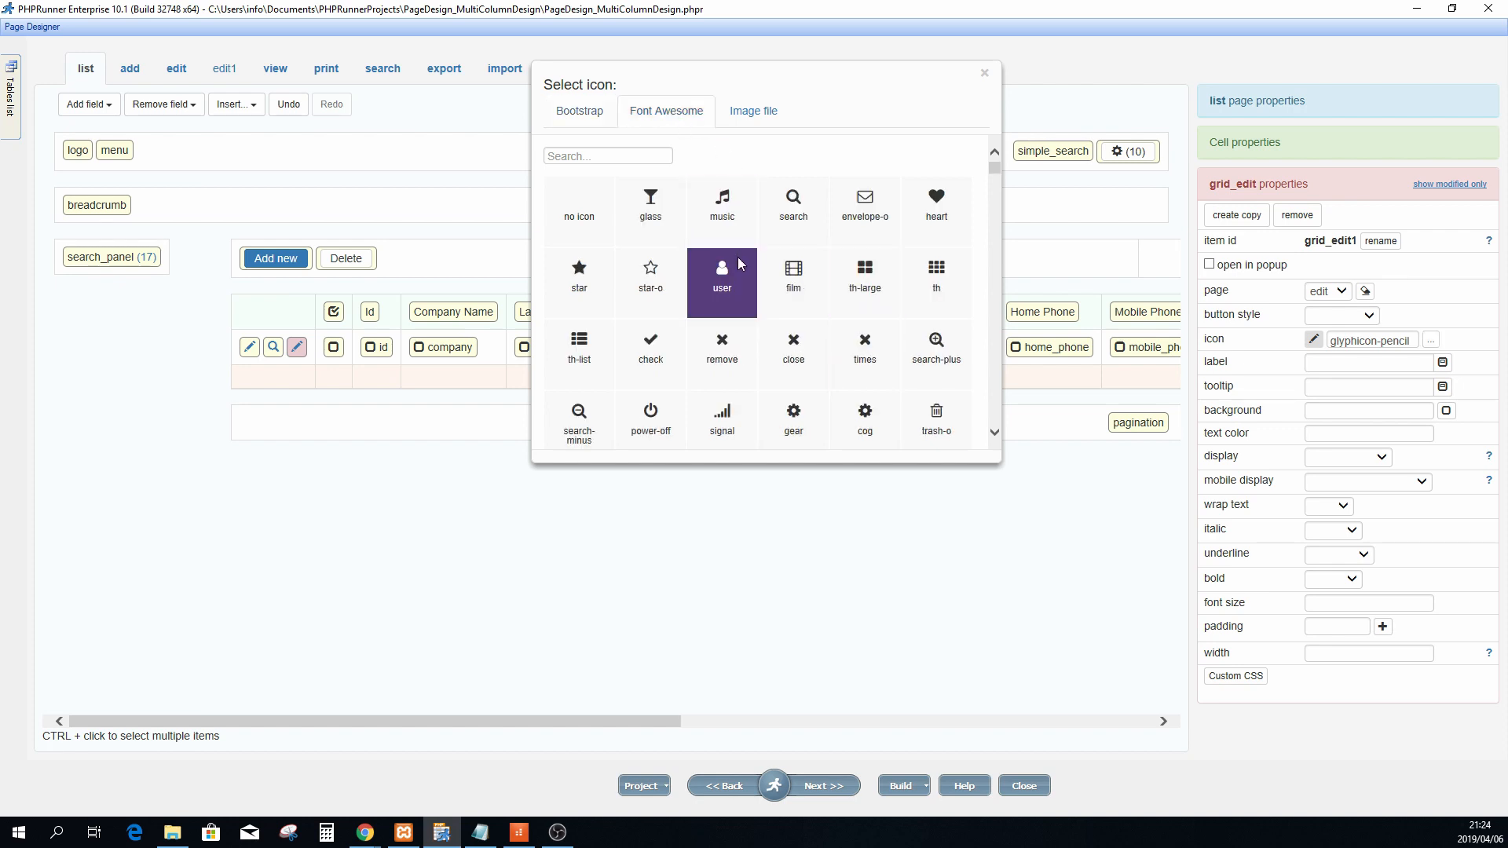
scroll(738, 275, down, 2)
scroll(742, 296, down, 1)
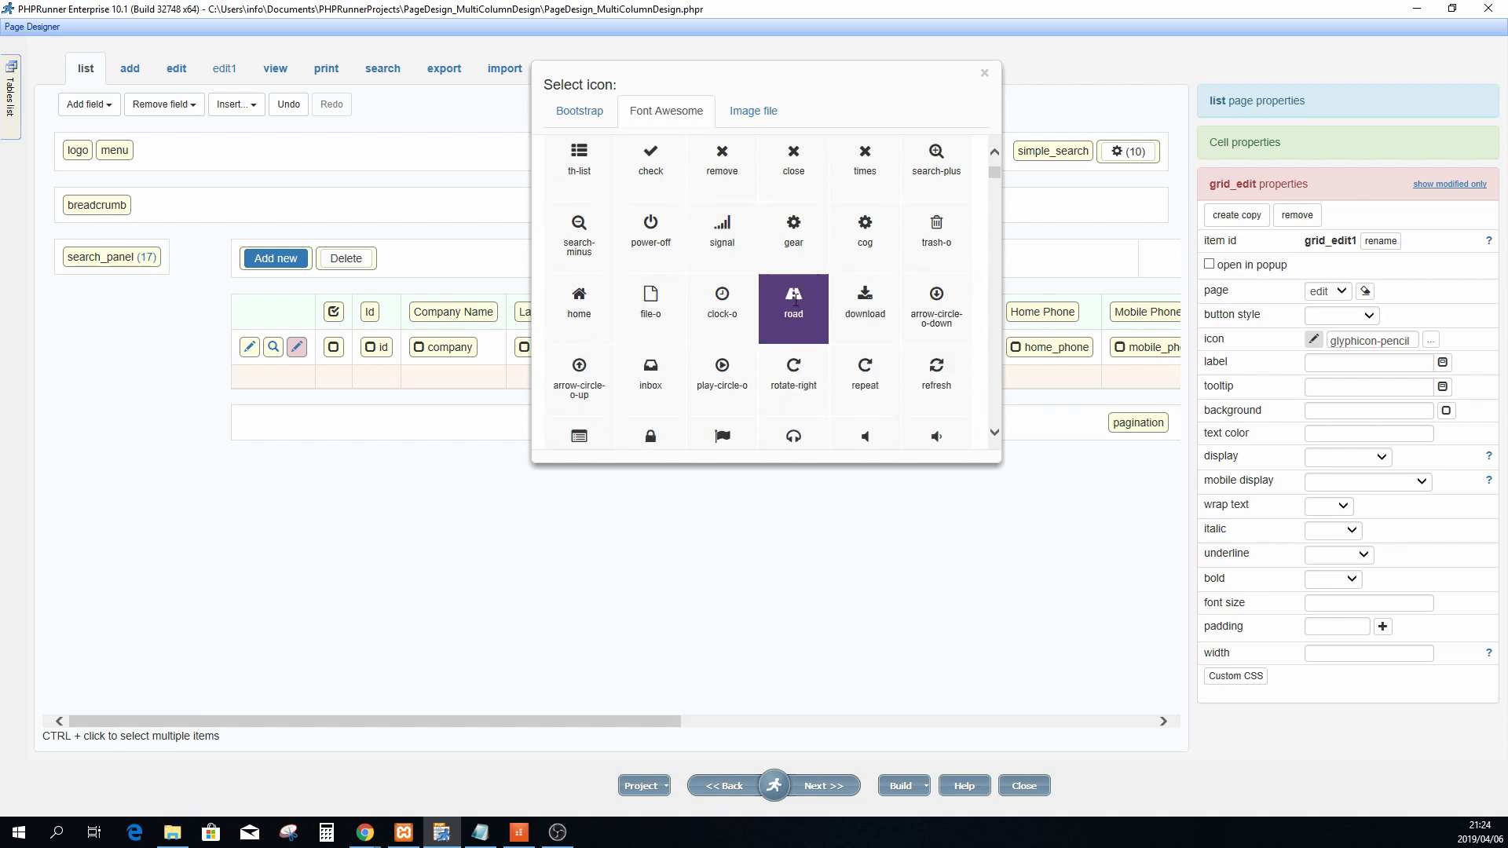
scroll(740, 272, down, 3)
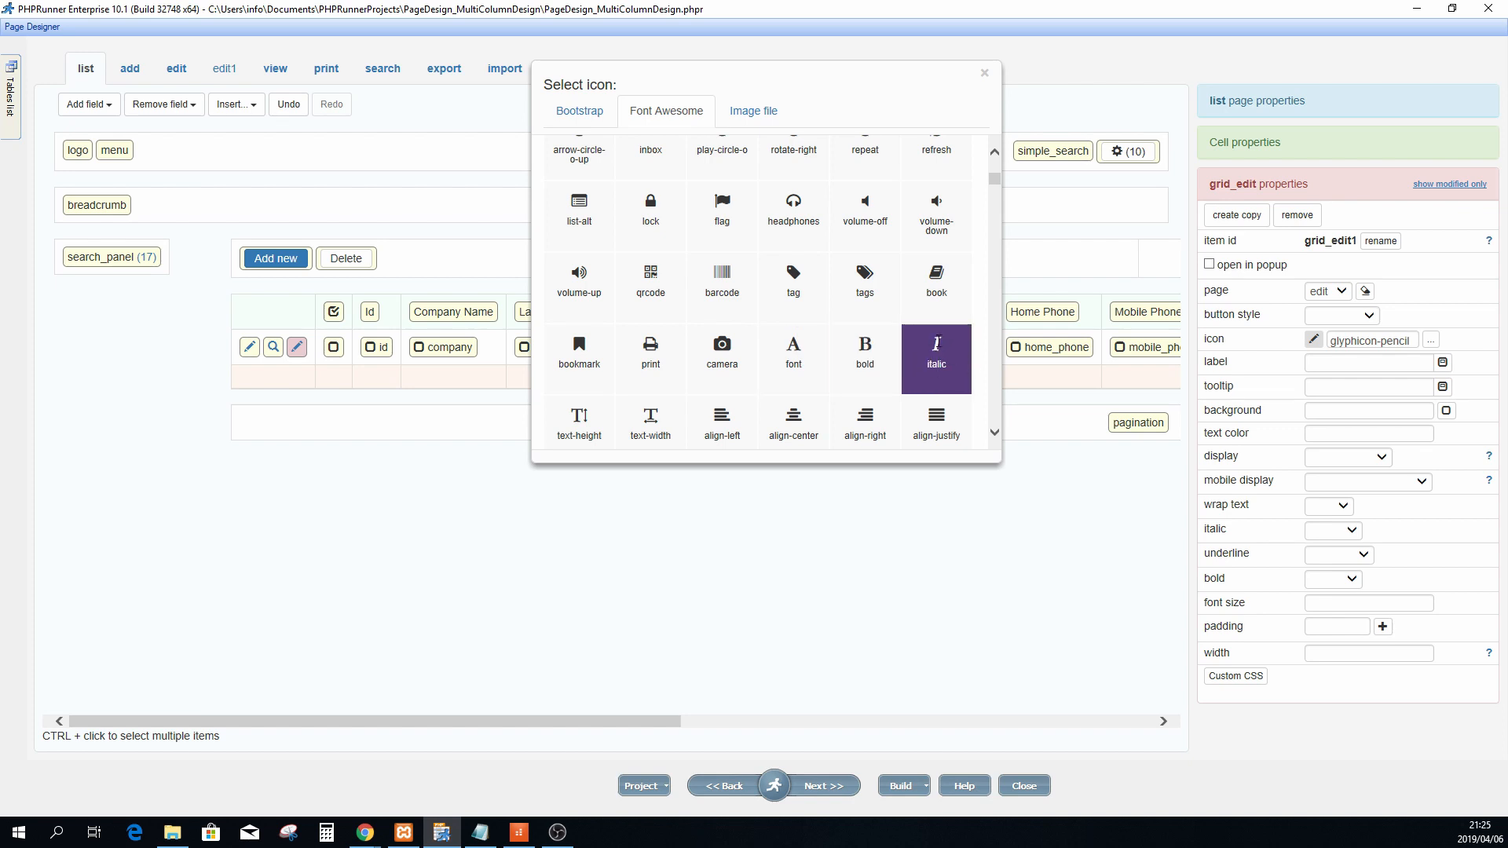
click(935, 353)
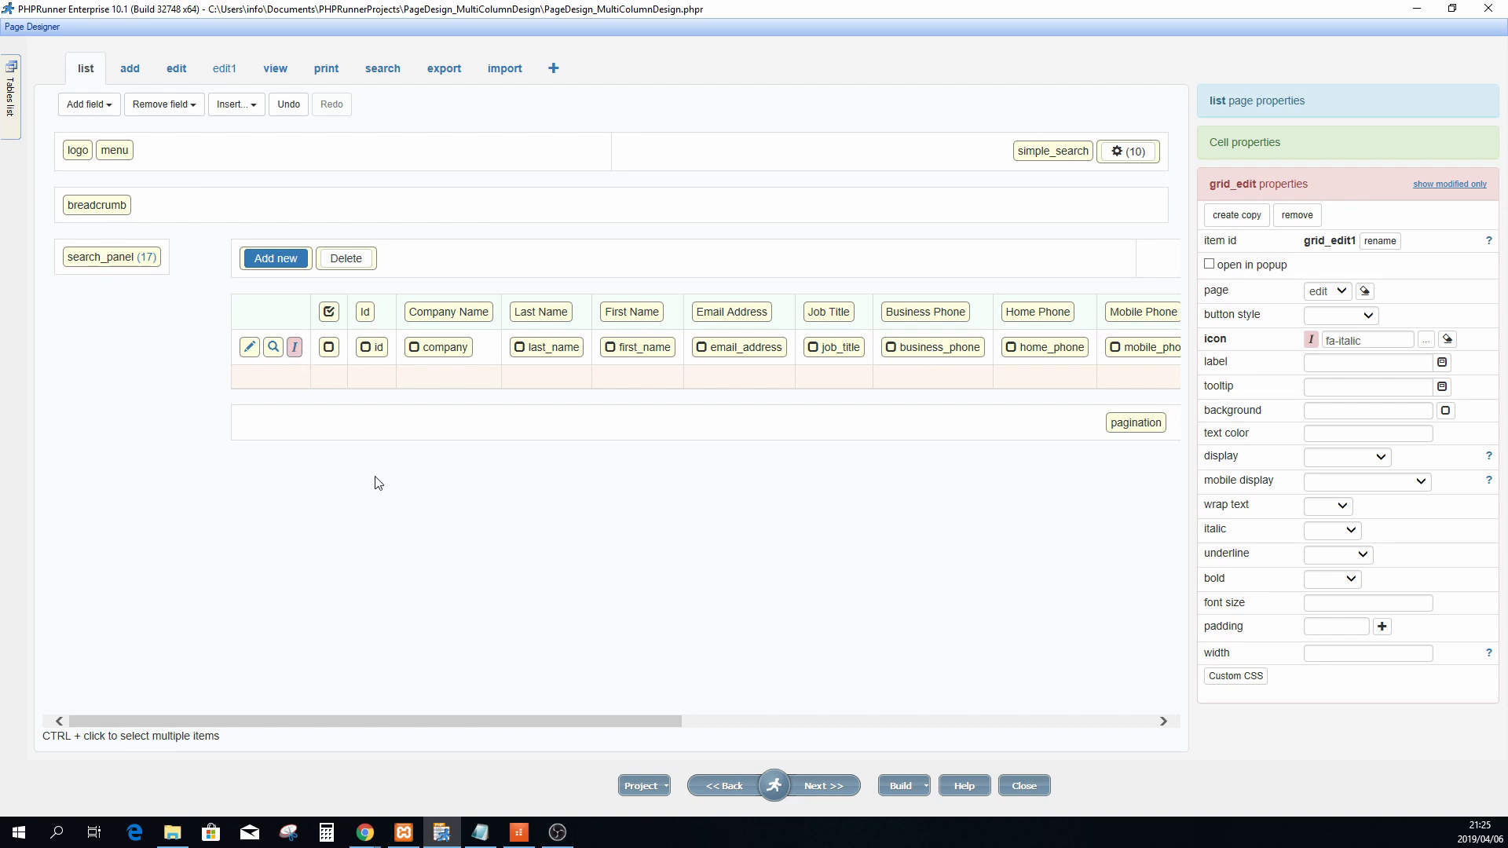
Compare the page settings of both edit buttons and make the italic-icon button open the edit1 page
click(250, 350)
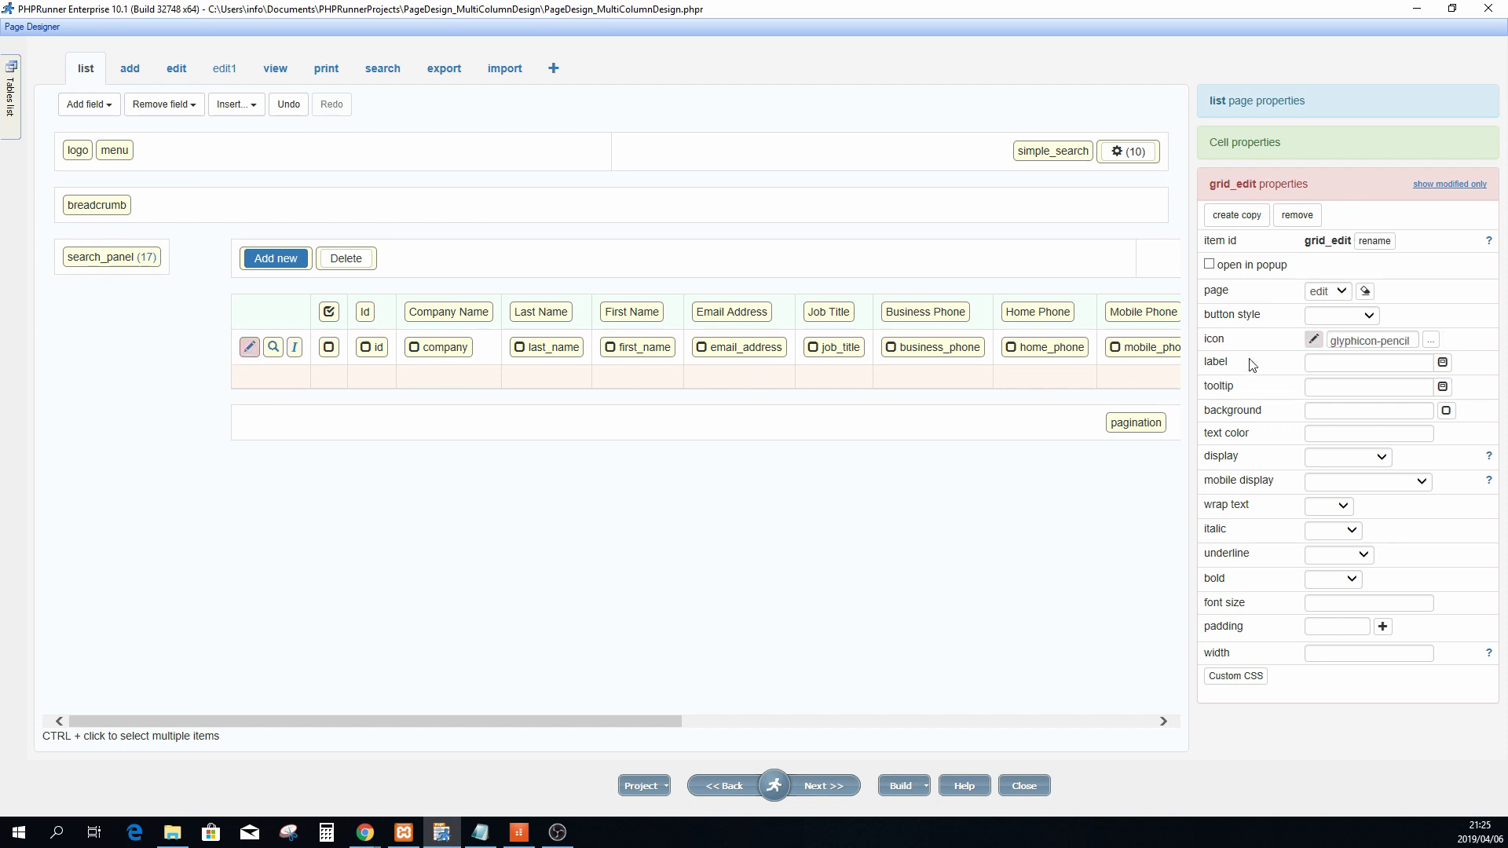
drag(1240, 295, 1204, 291)
click(294, 348)
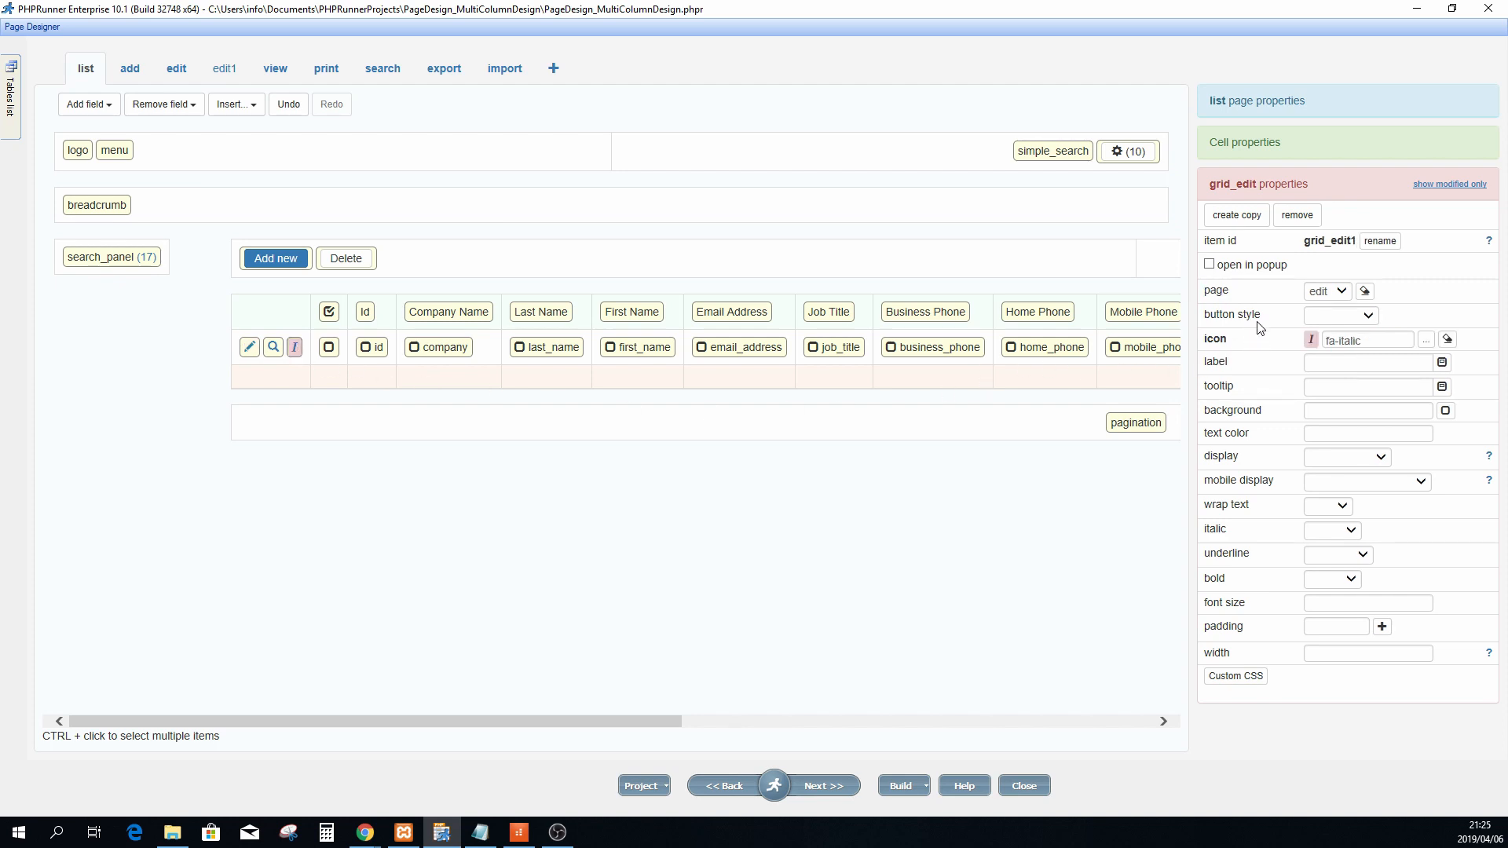
drag(1241, 293, 1204, 293)
click(1339, 293)
click(1329, 304)
click(1308, 303)
click(250, 348)
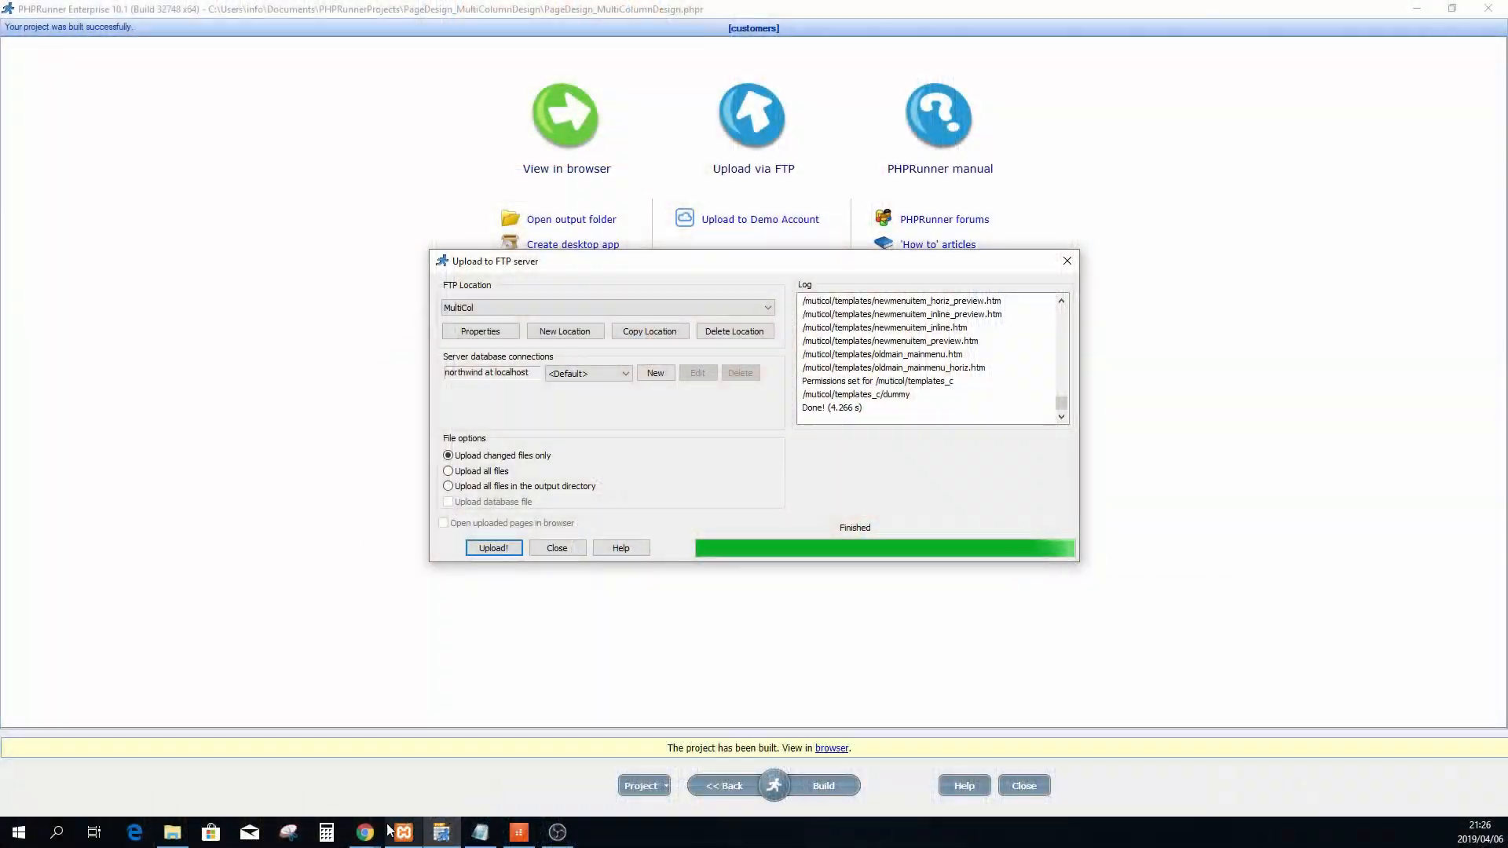
Switch to Chrome and reload the Customers list
mouse_move(365, 832)
click(408, 763)
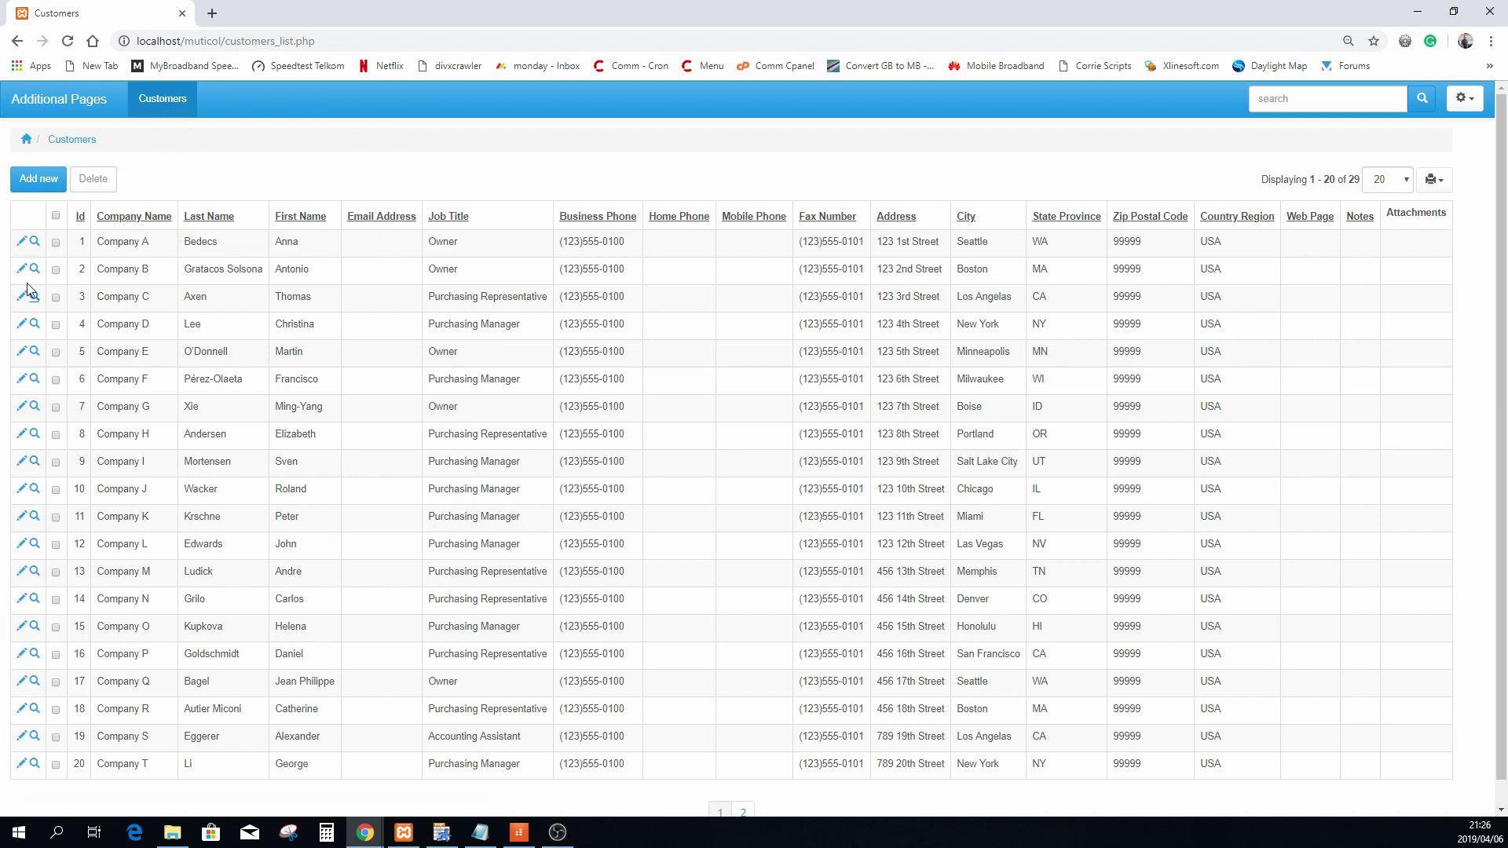
click(158, 104)
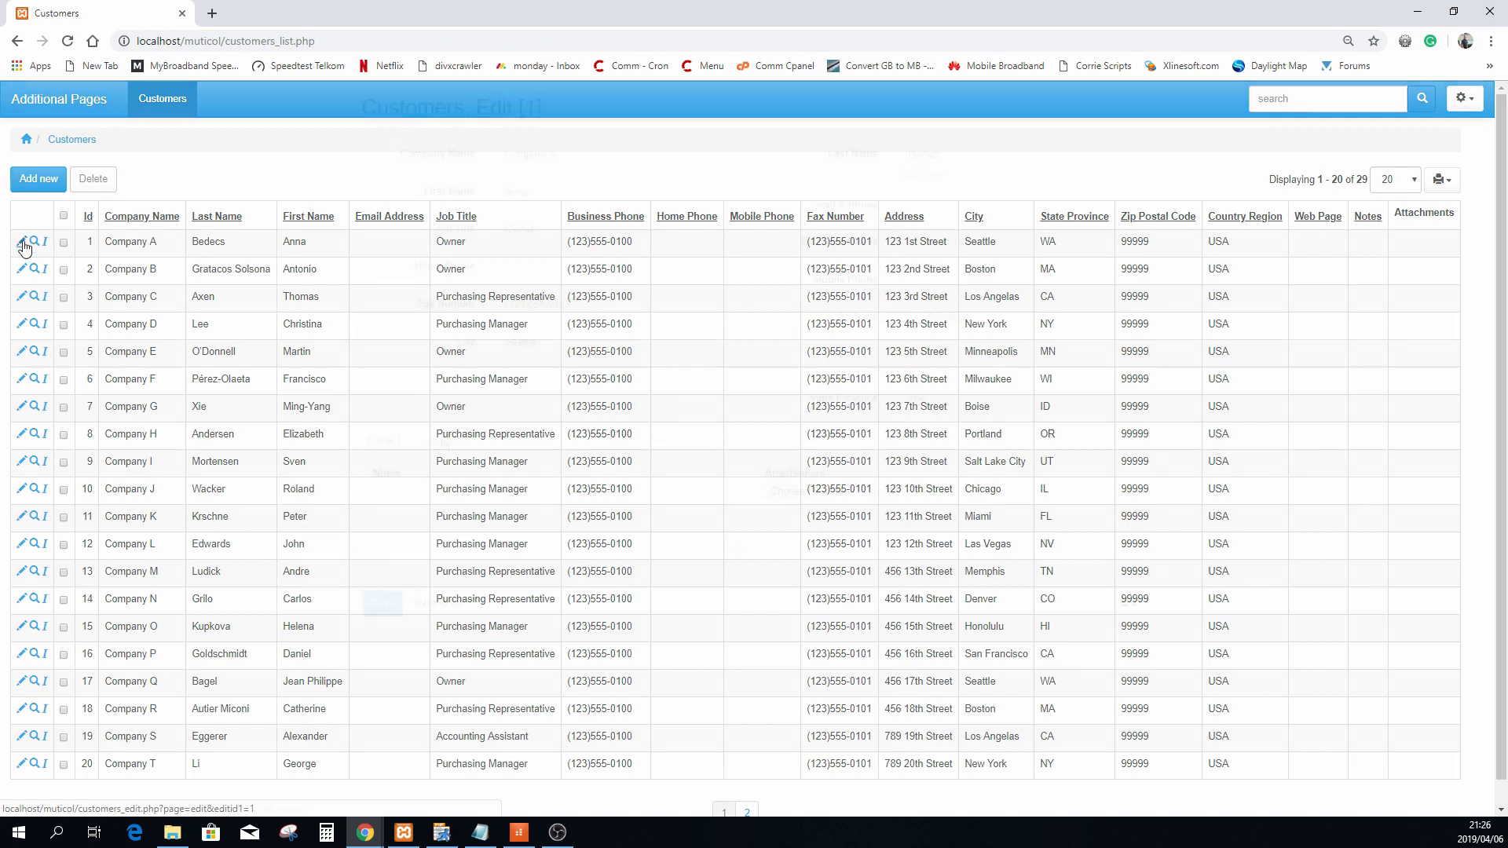
Open the first customer's edit page with the pencil button, check both bottom tabs, and return to the list
click(23, 245)
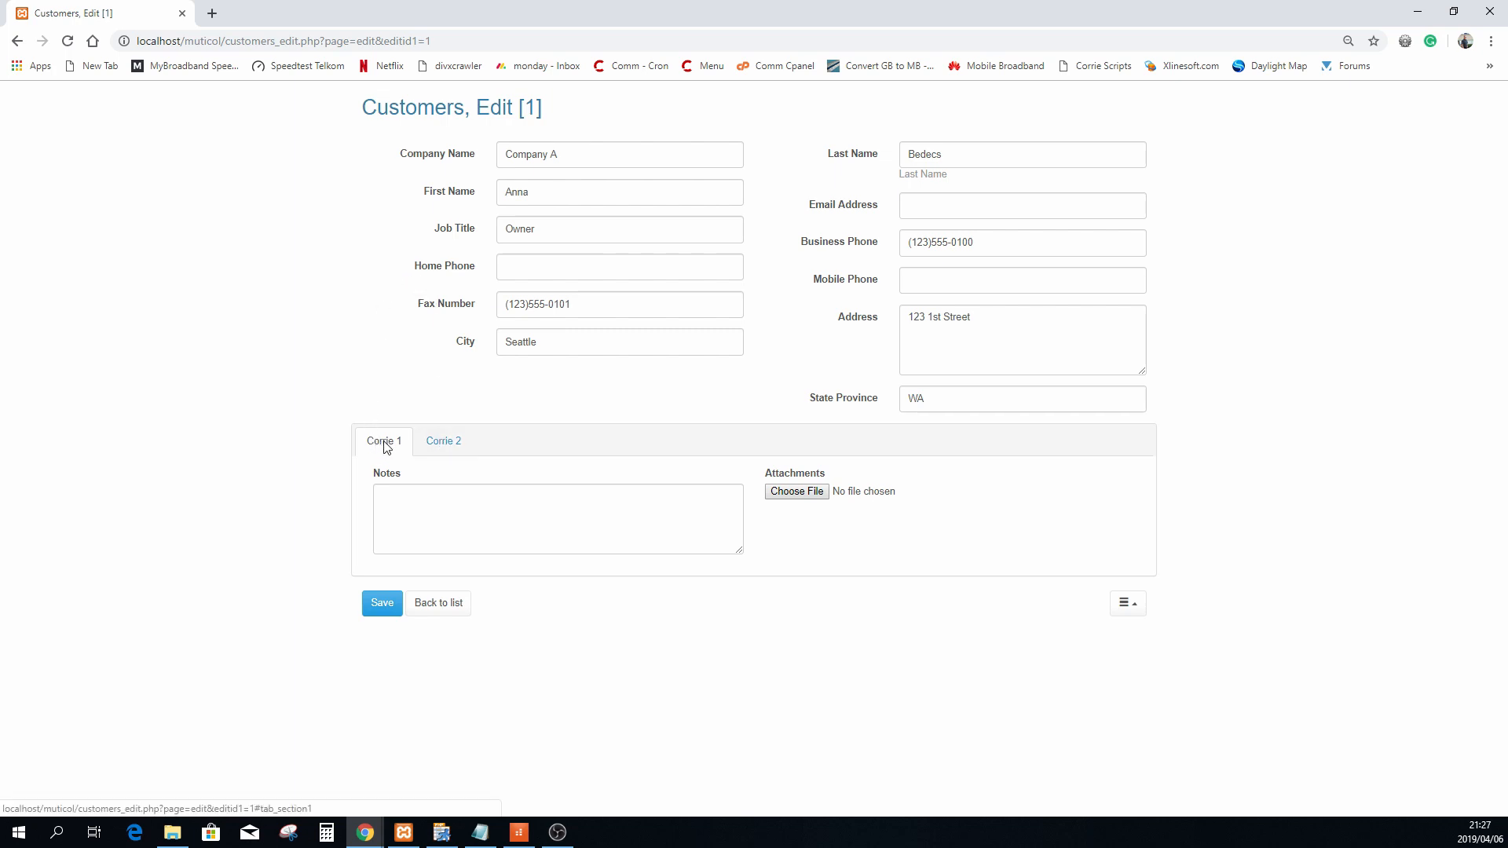
click(440, 443)
click(387, 445)
click(434, 442)
click(377, 446)
click(442, 603)
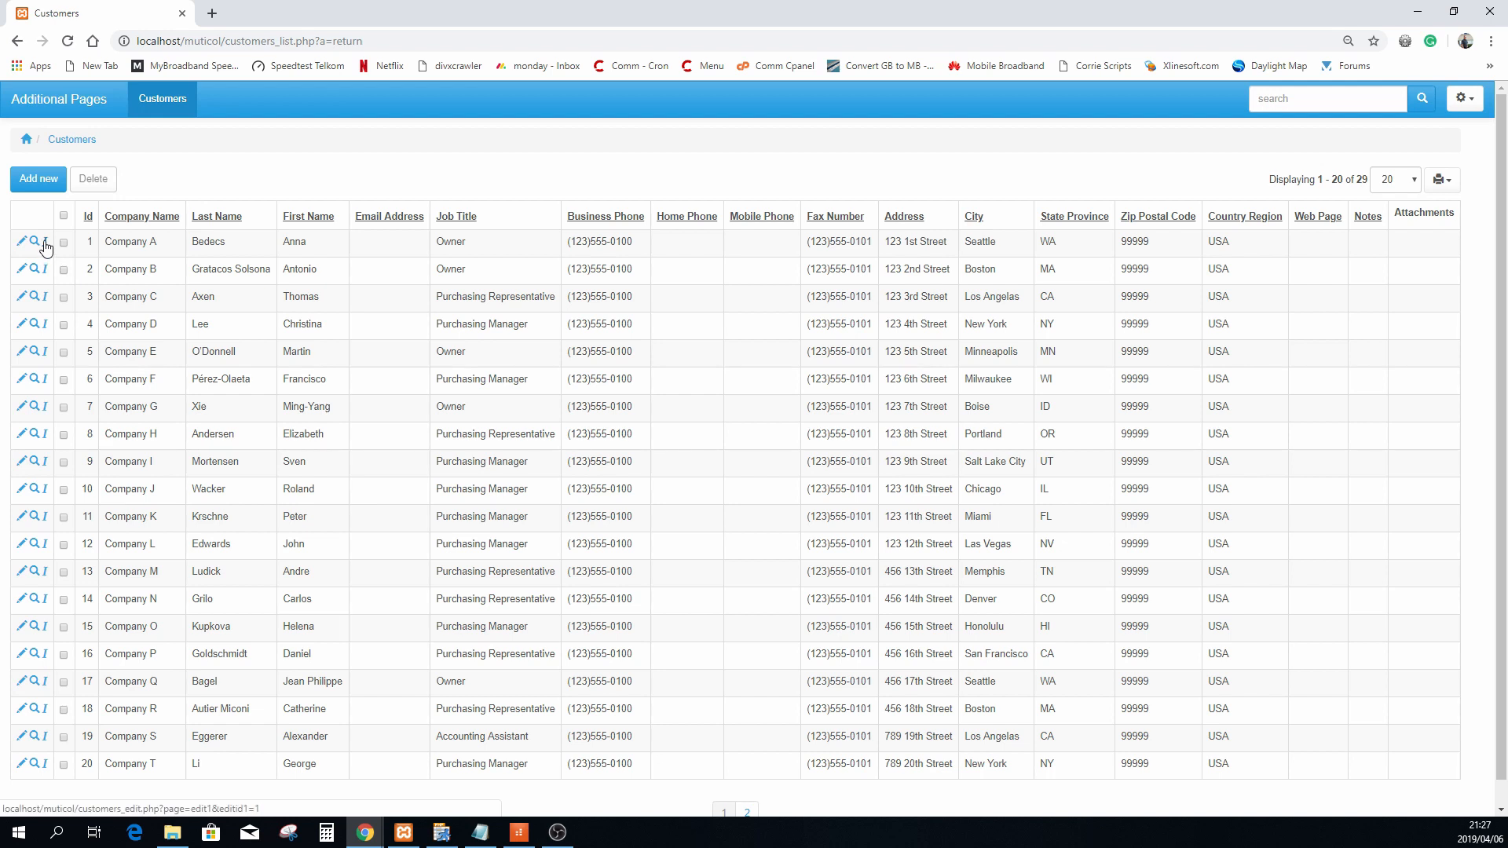
Open the first customer's edit1 page with the italic button and examine the Job Title field in the single-column layout
click(45, 245)
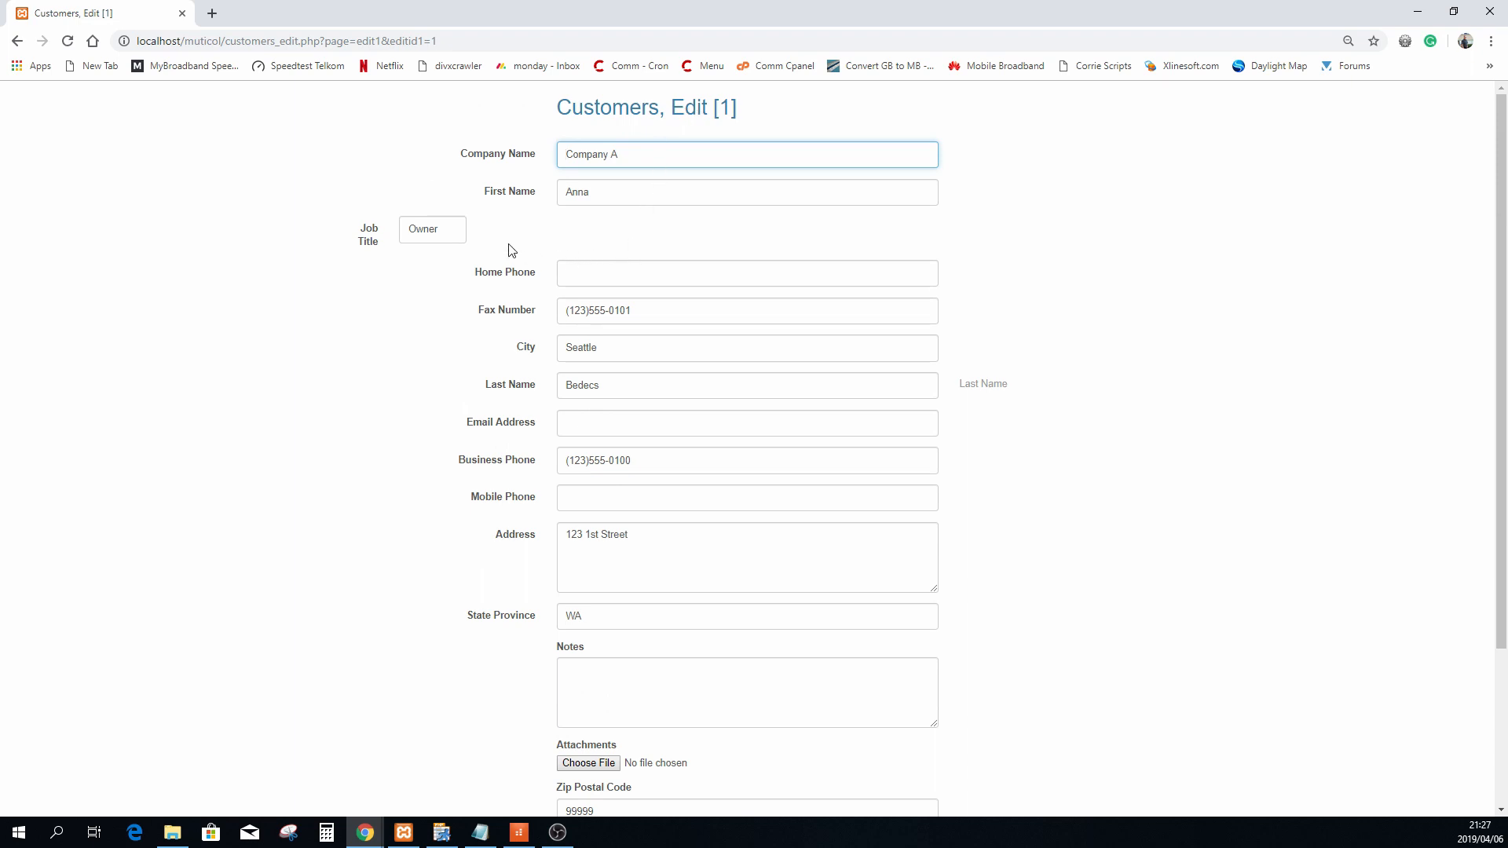
drag(441, 233, 414, 231)
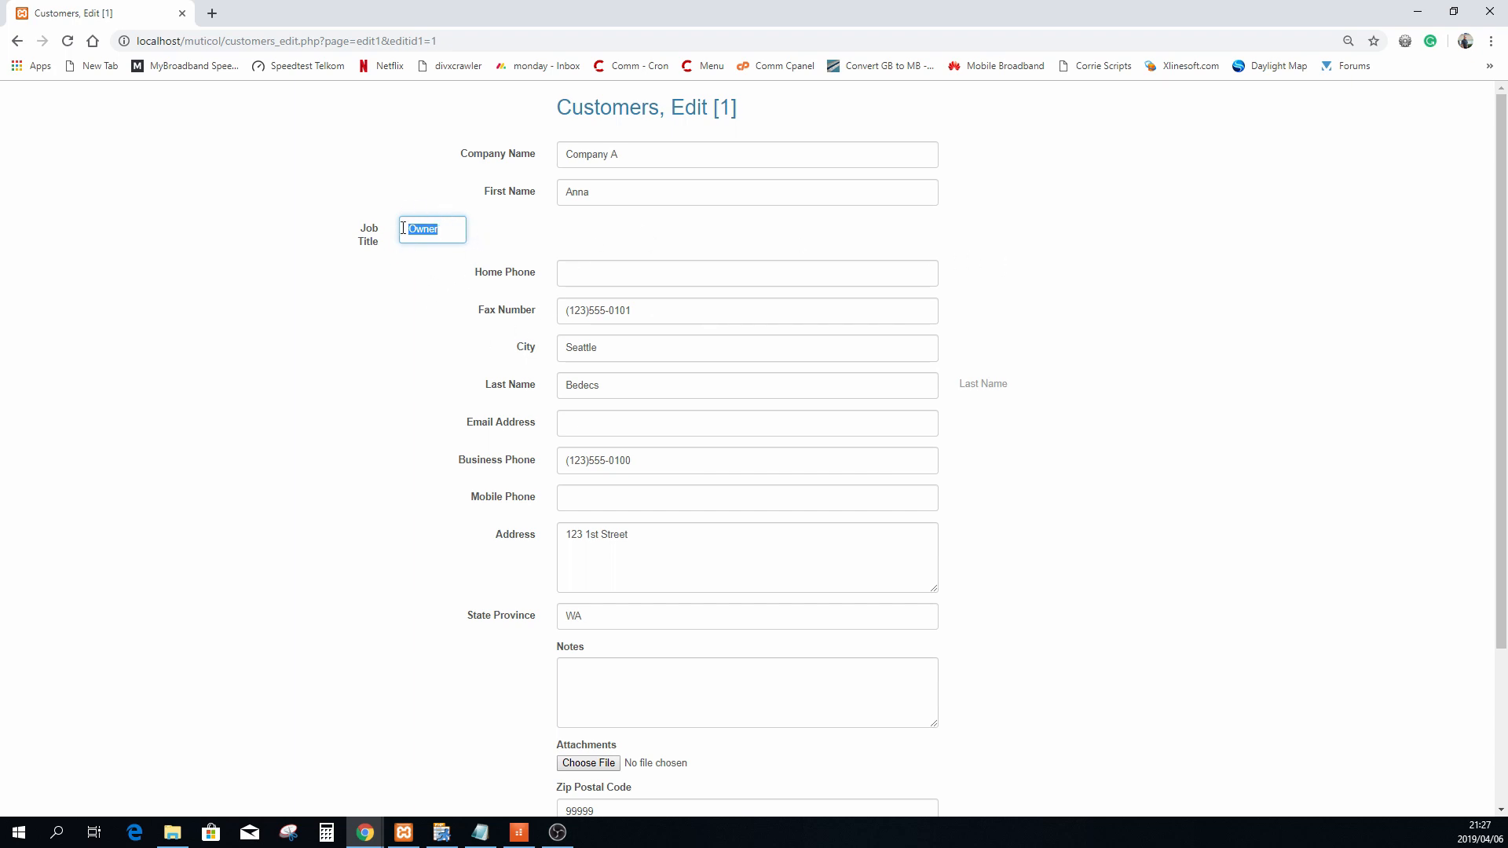
click(445, 233)
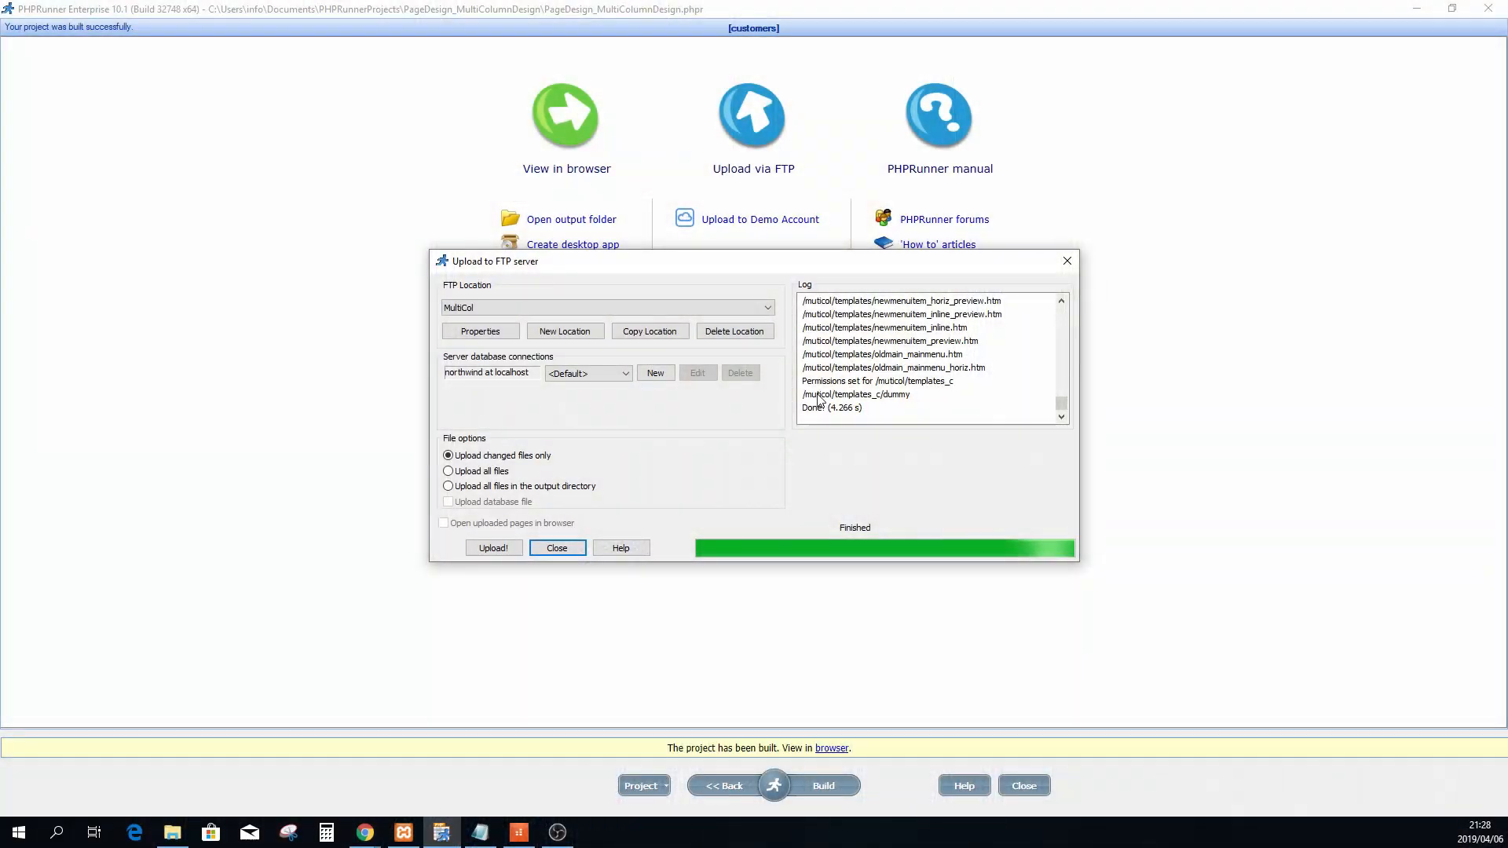
Switch to PHPRunner, close the finished FTP upload dialog and return to the Page Designer
click(557, 548)
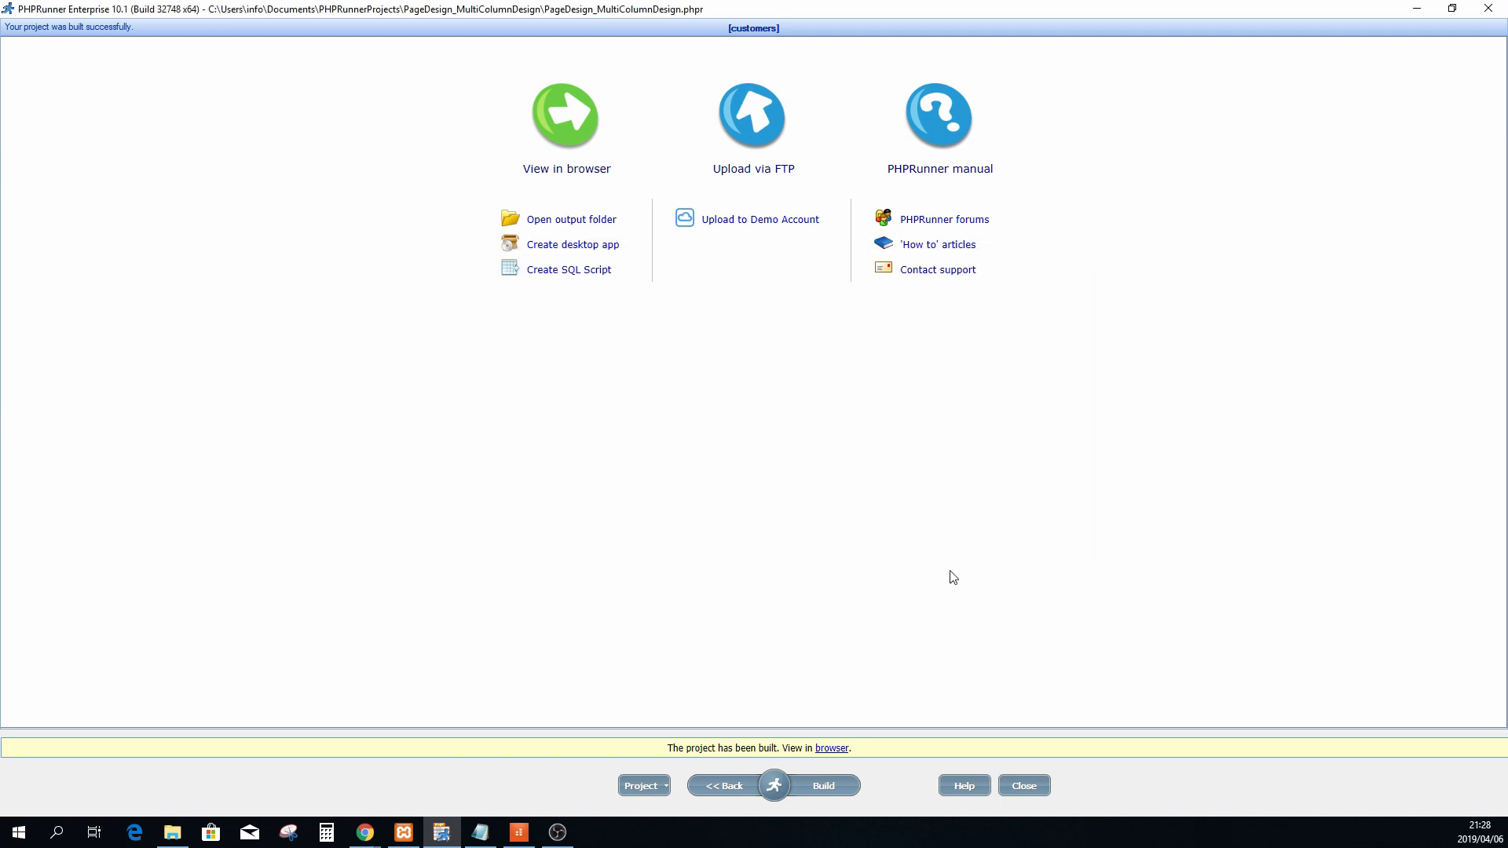
mouse_move(769, 781)
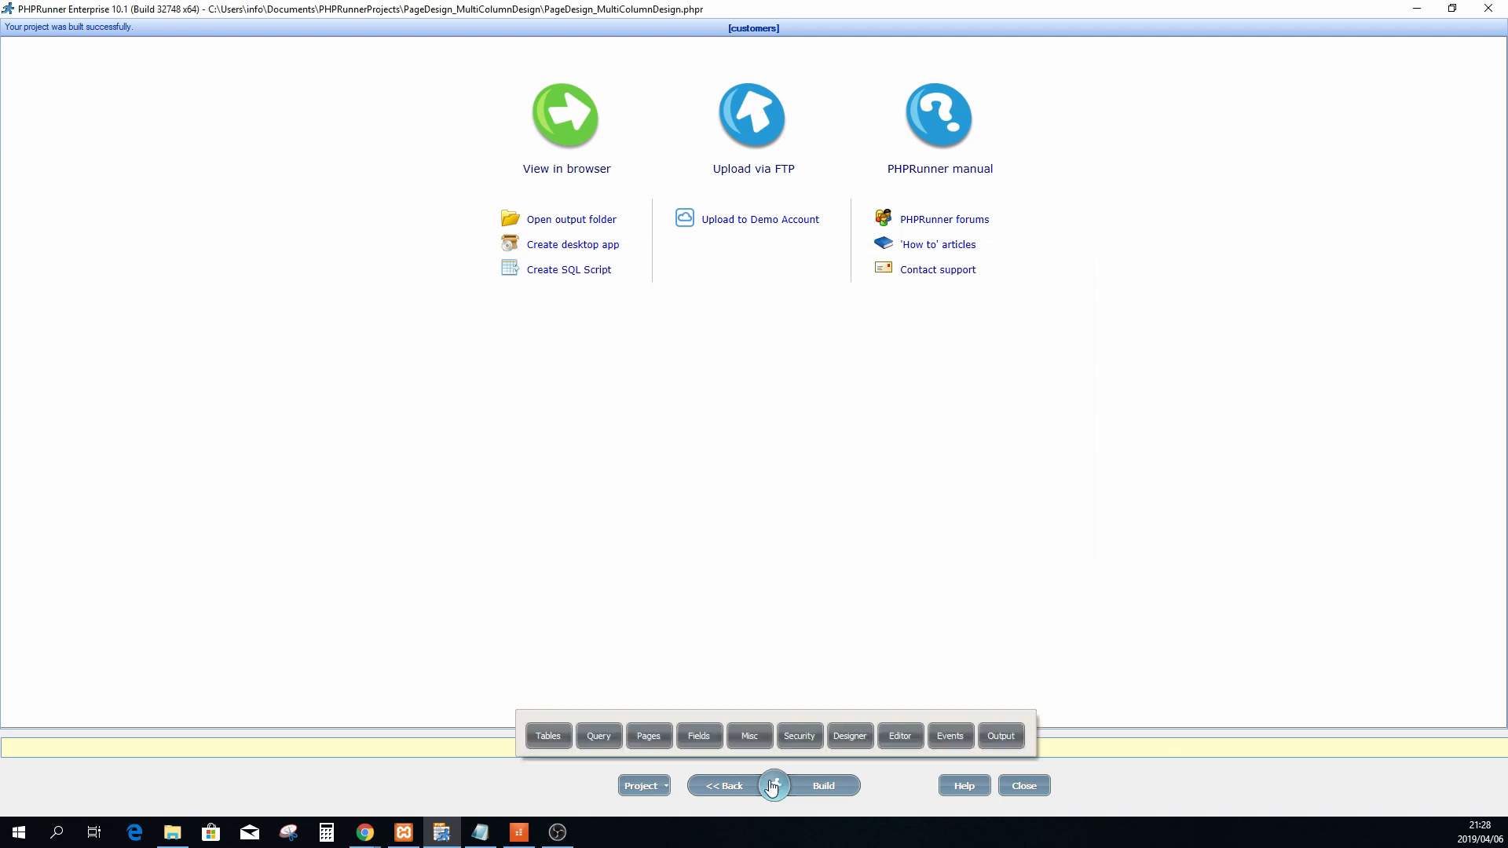
click(844, 734)
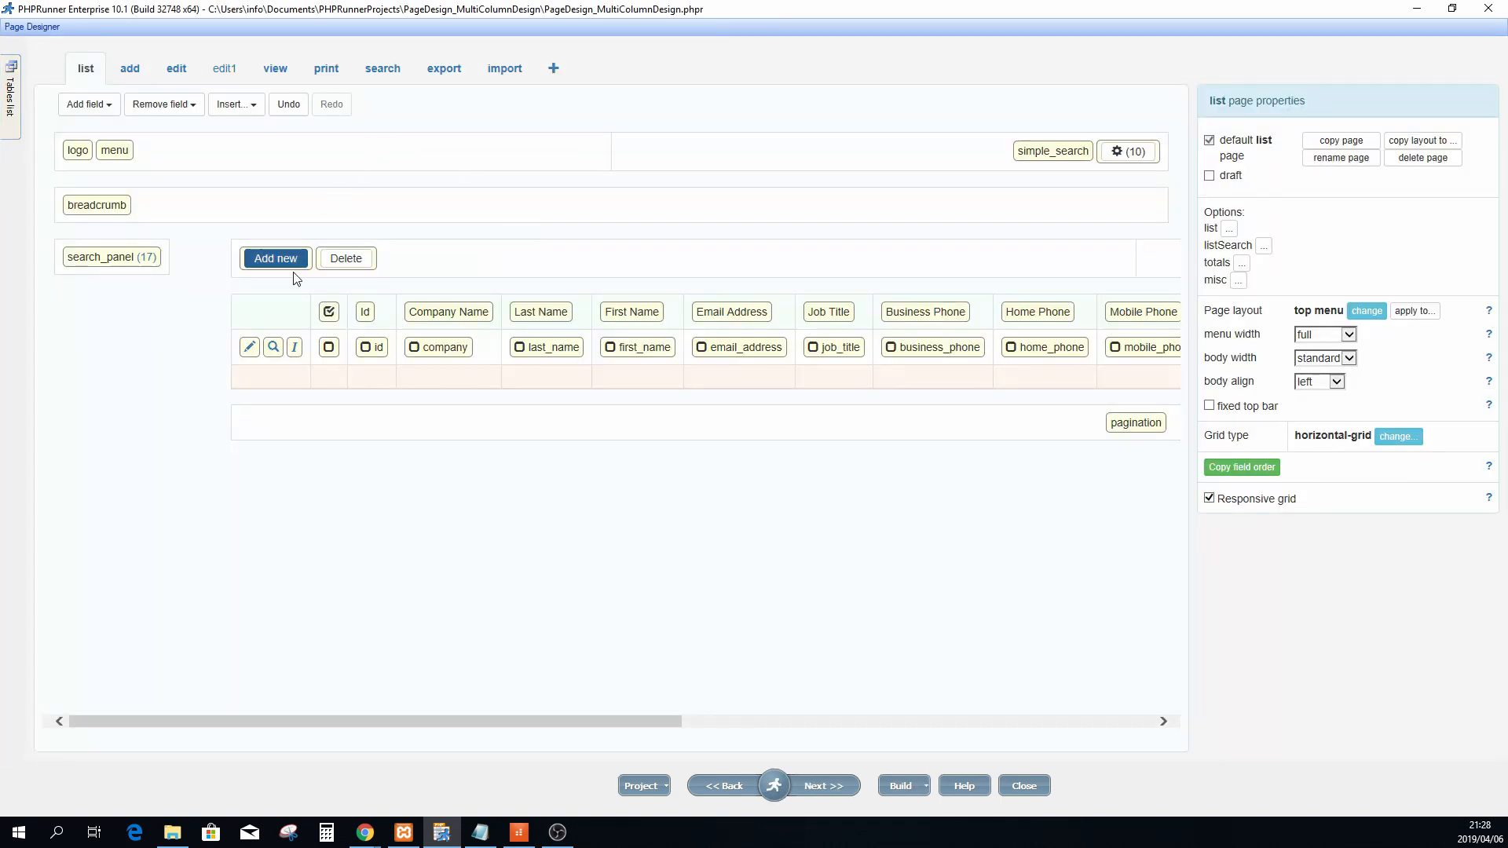
Change the list page's grid type to Simple horizontal grid
drag(385, 723, 357, 760)
drag(1252, 433, 1215, 438)
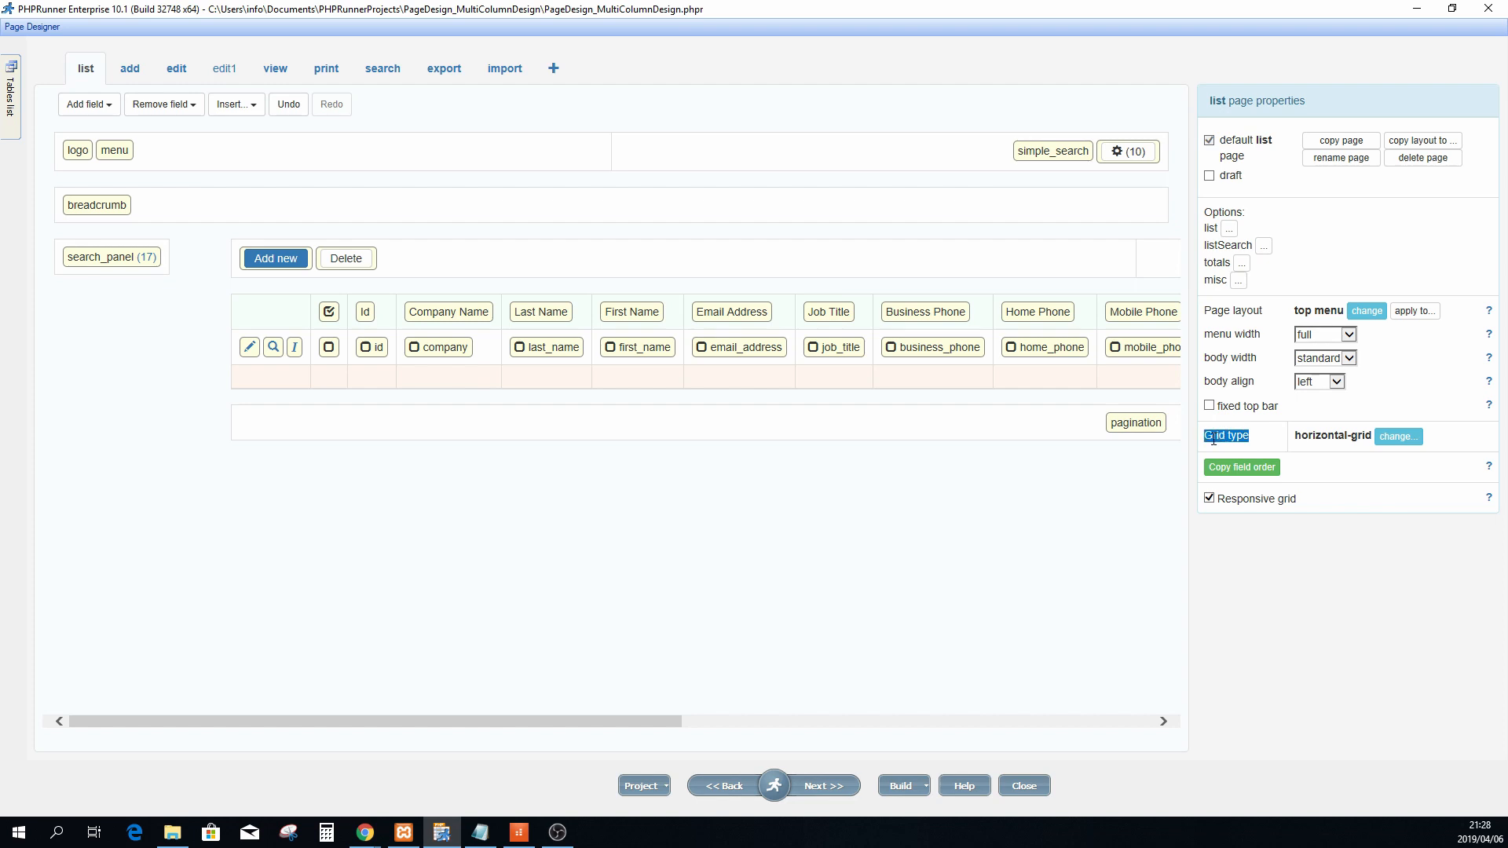
click(1264, 438)
click(1399, 438)
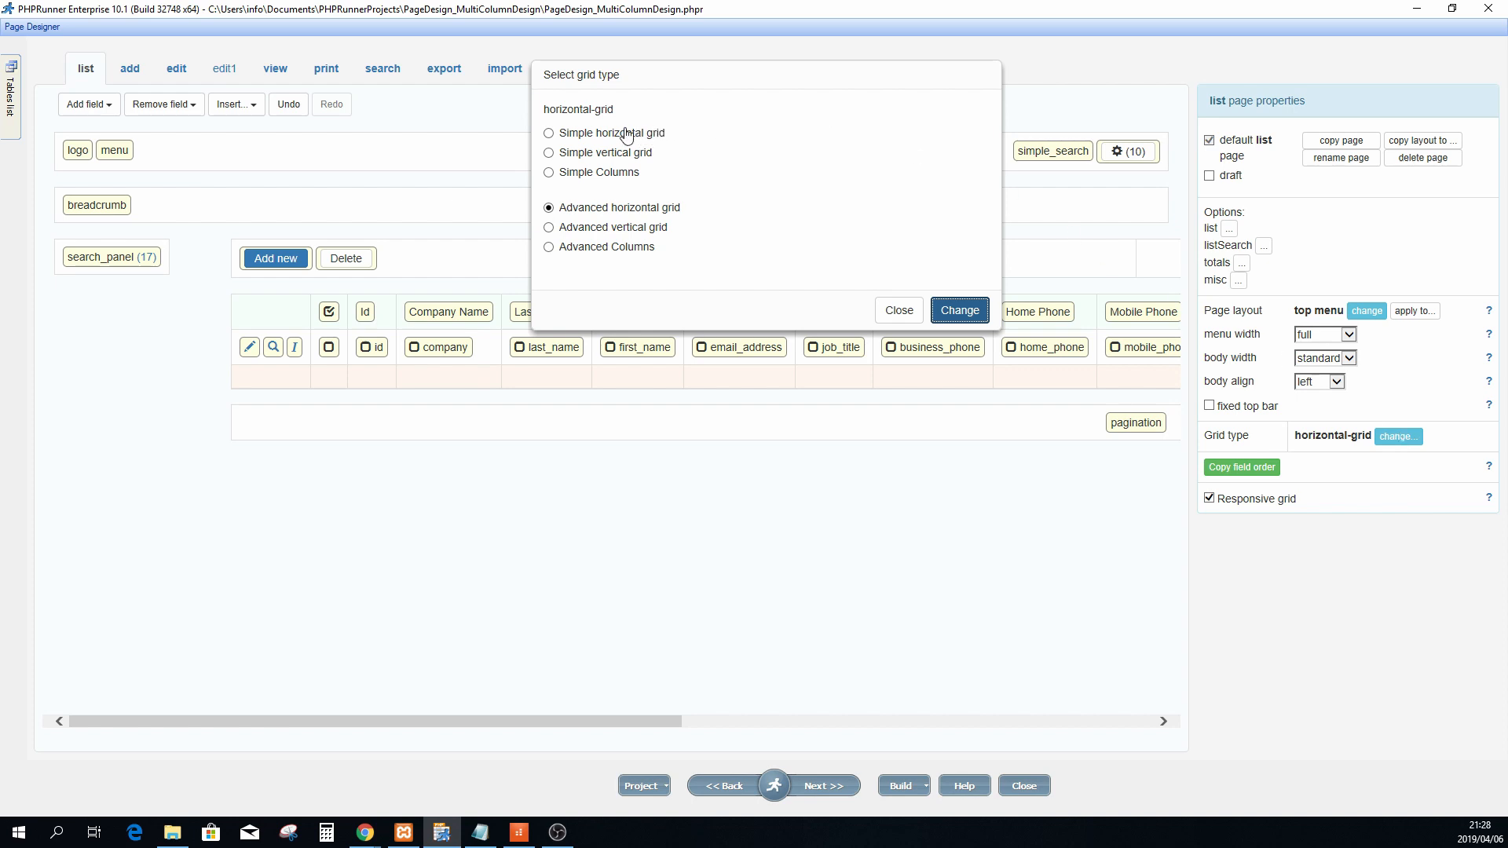
click(549, 136)
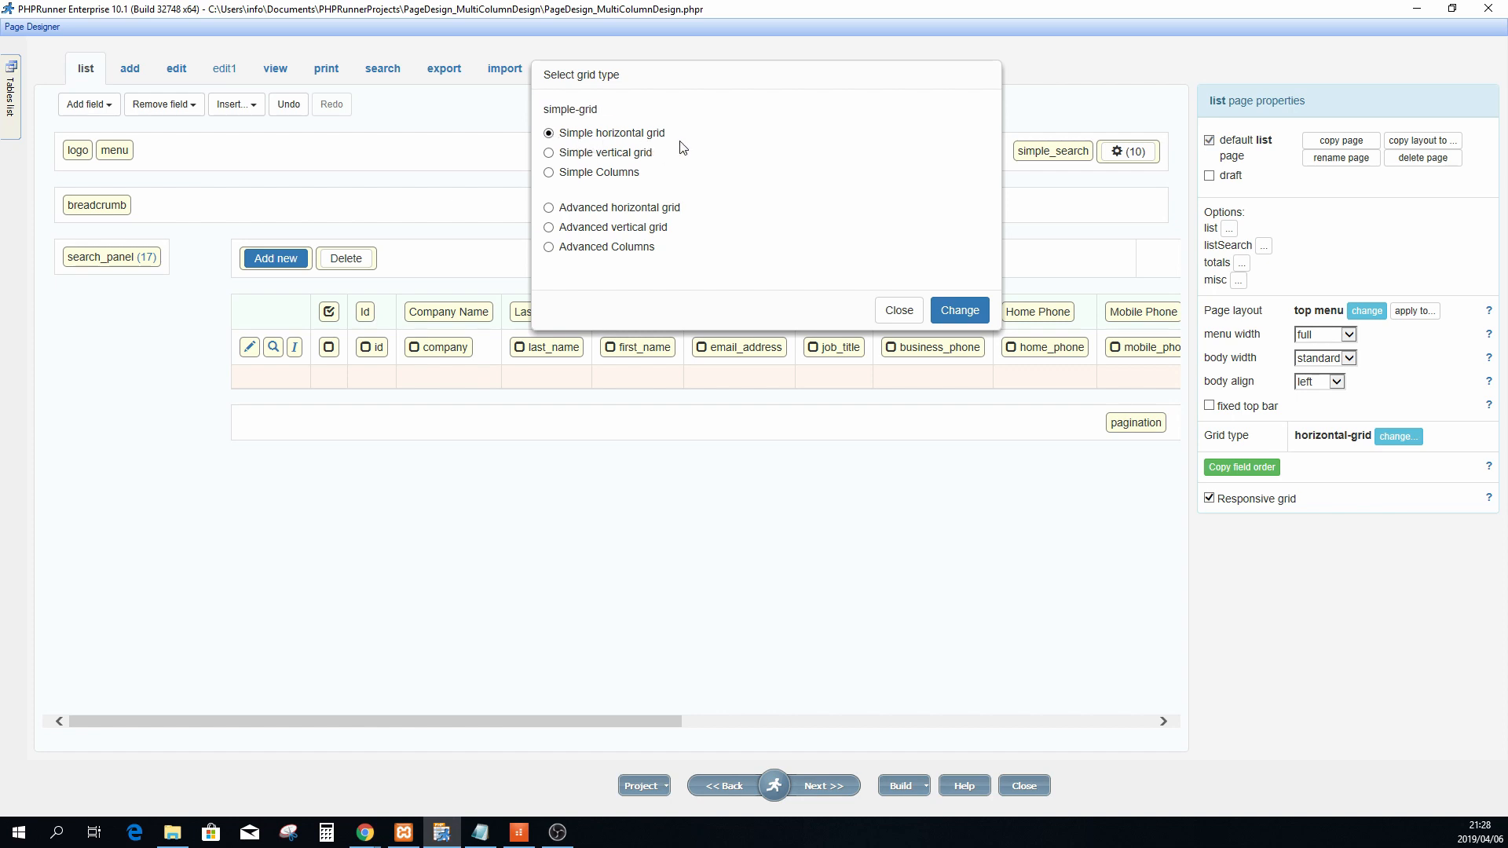
click(966, 313)
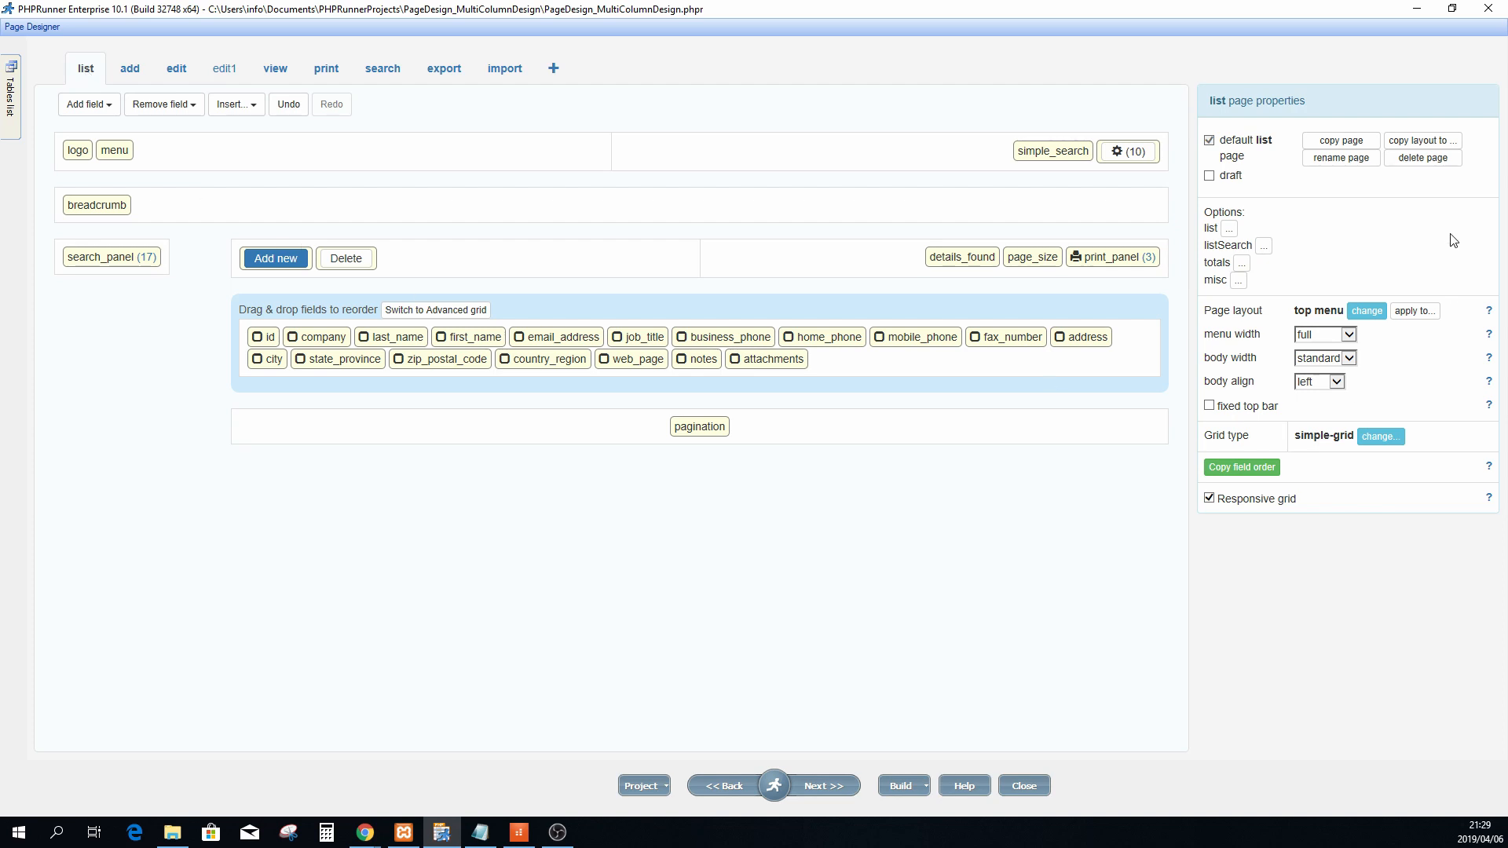
Make a copy of the list page and open the copy
click(1343, 142)
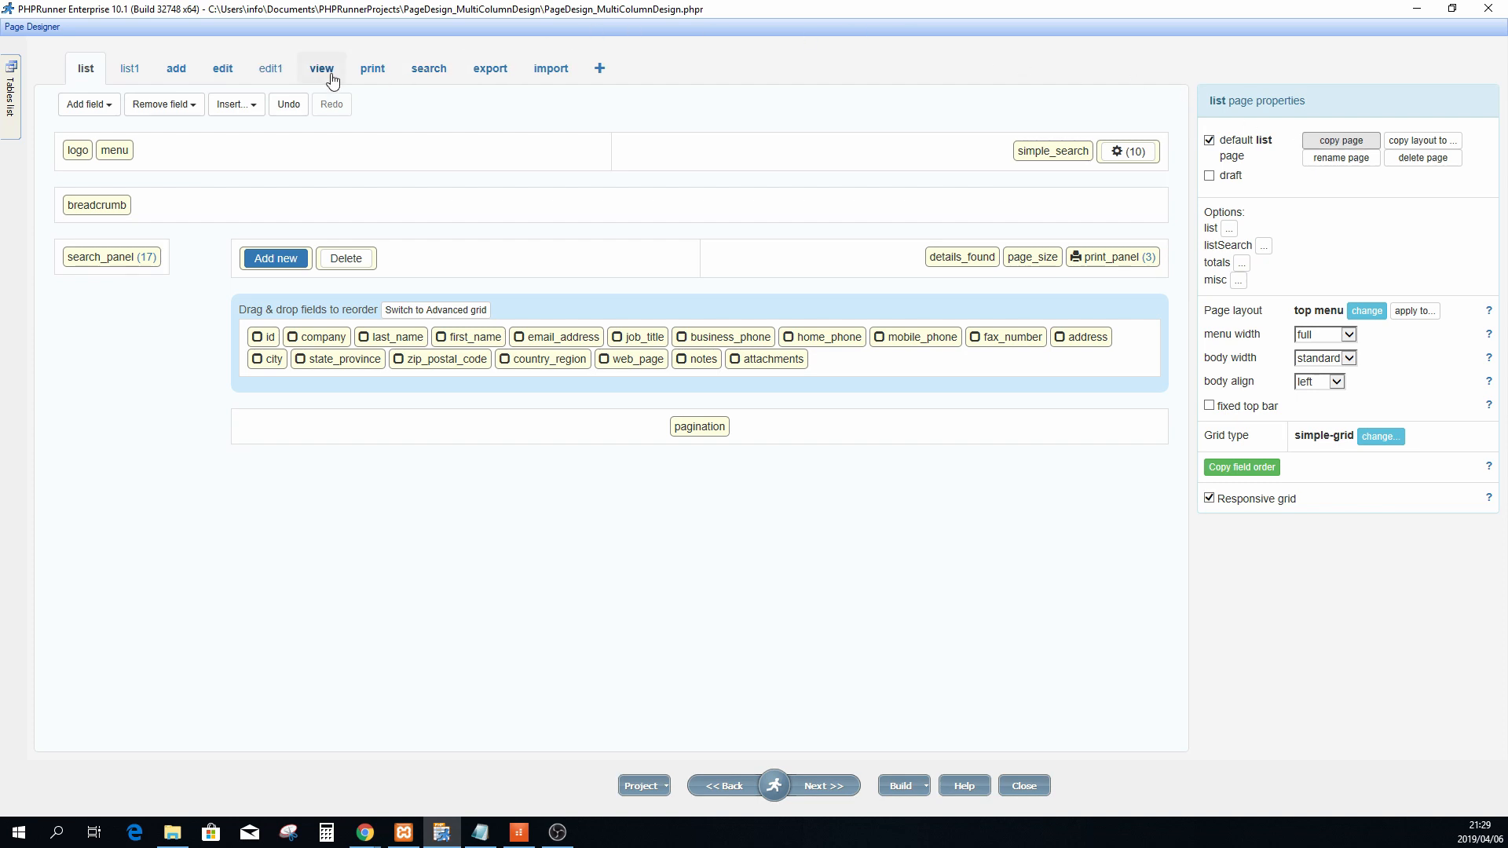
click(134, 73)
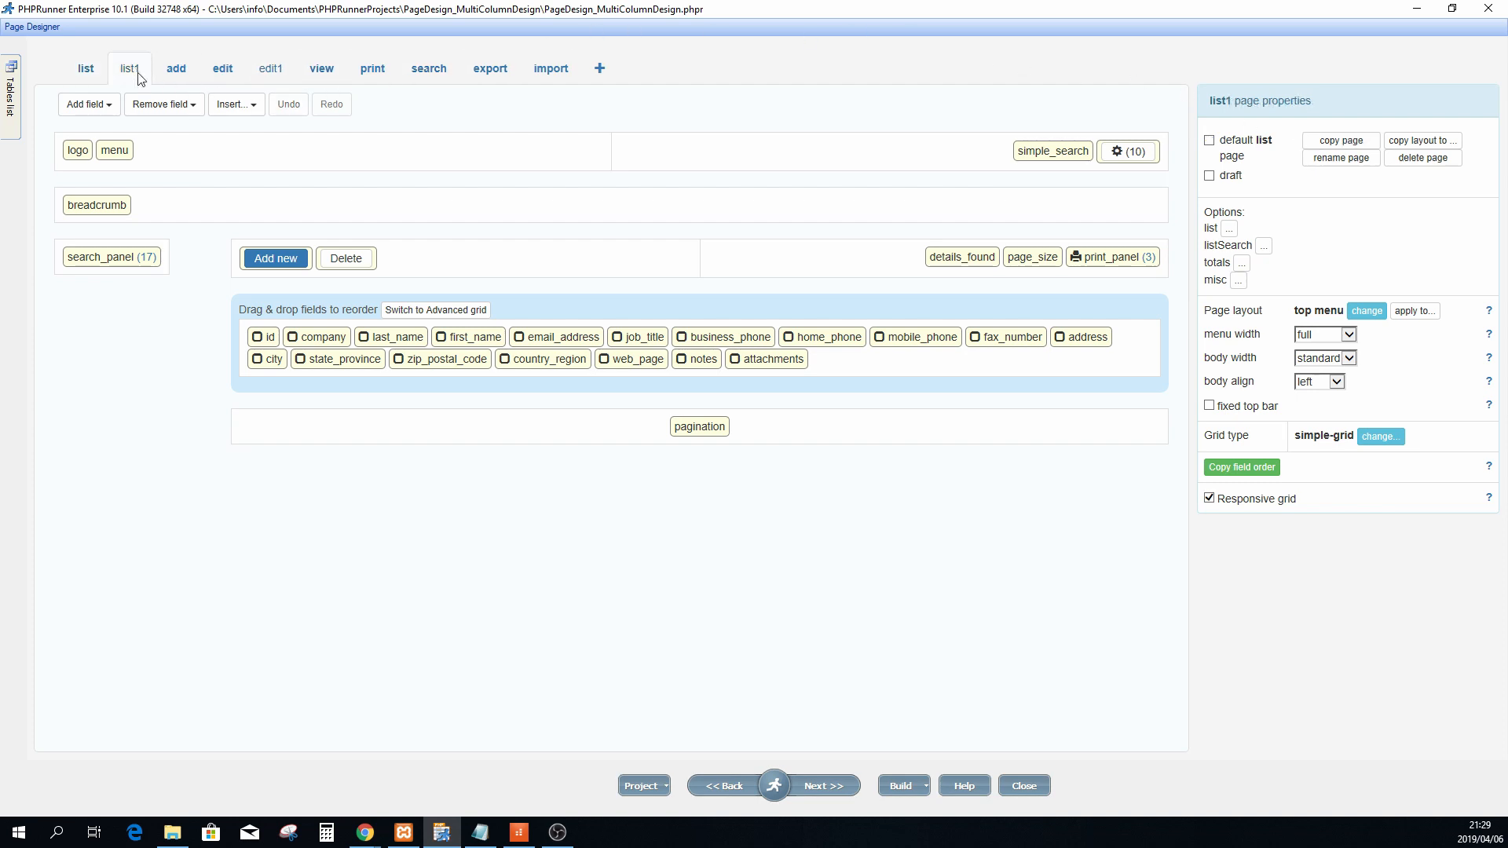
Switch to Chrome to review the columns of the current Customers list, and return to PHPRunner
mouse_move(365, 832)
click(461, 773)
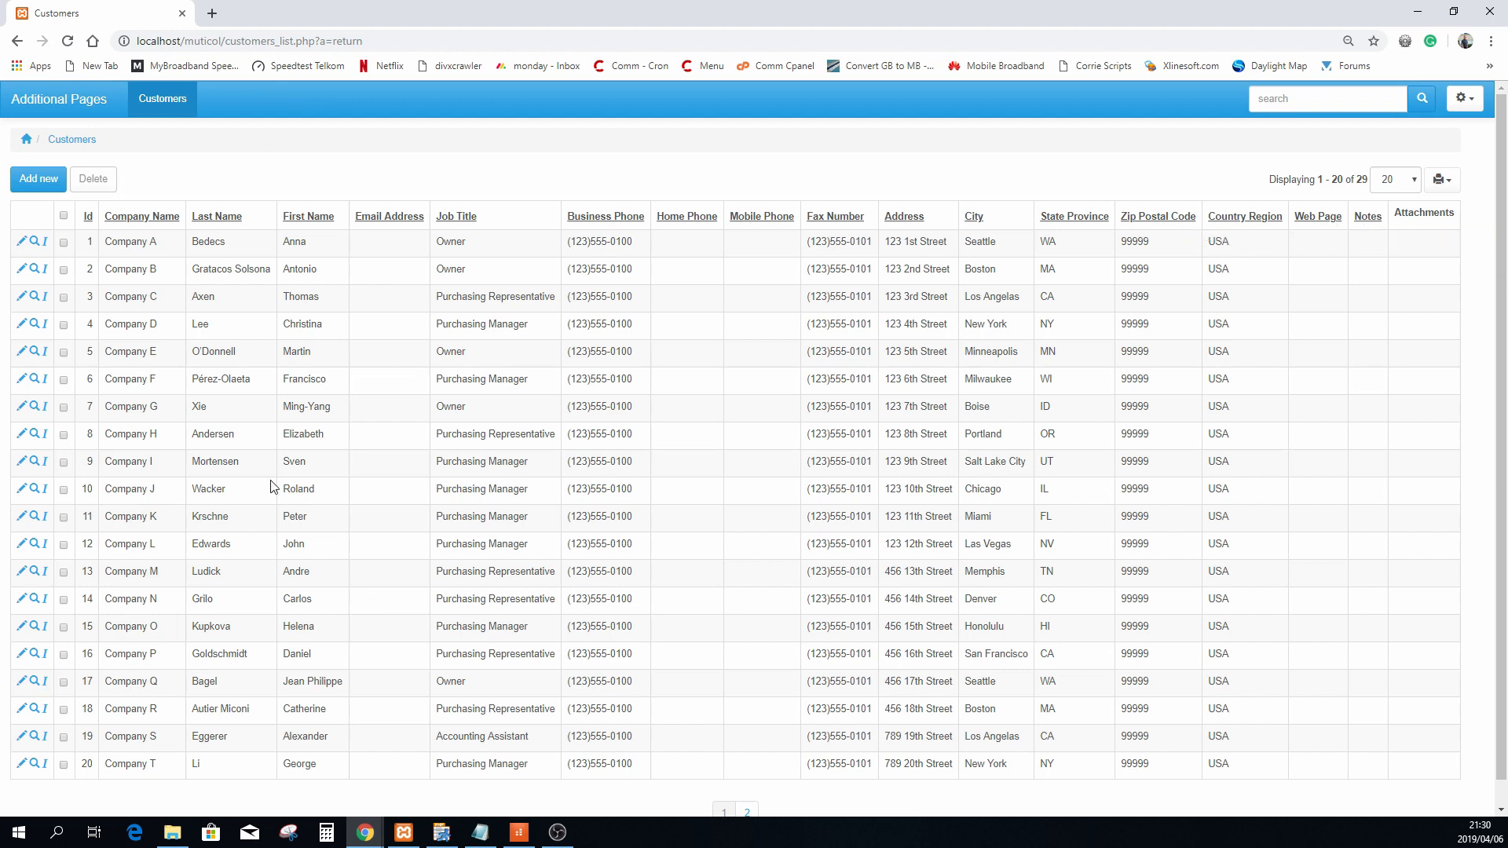
mouse_move(435, 839)
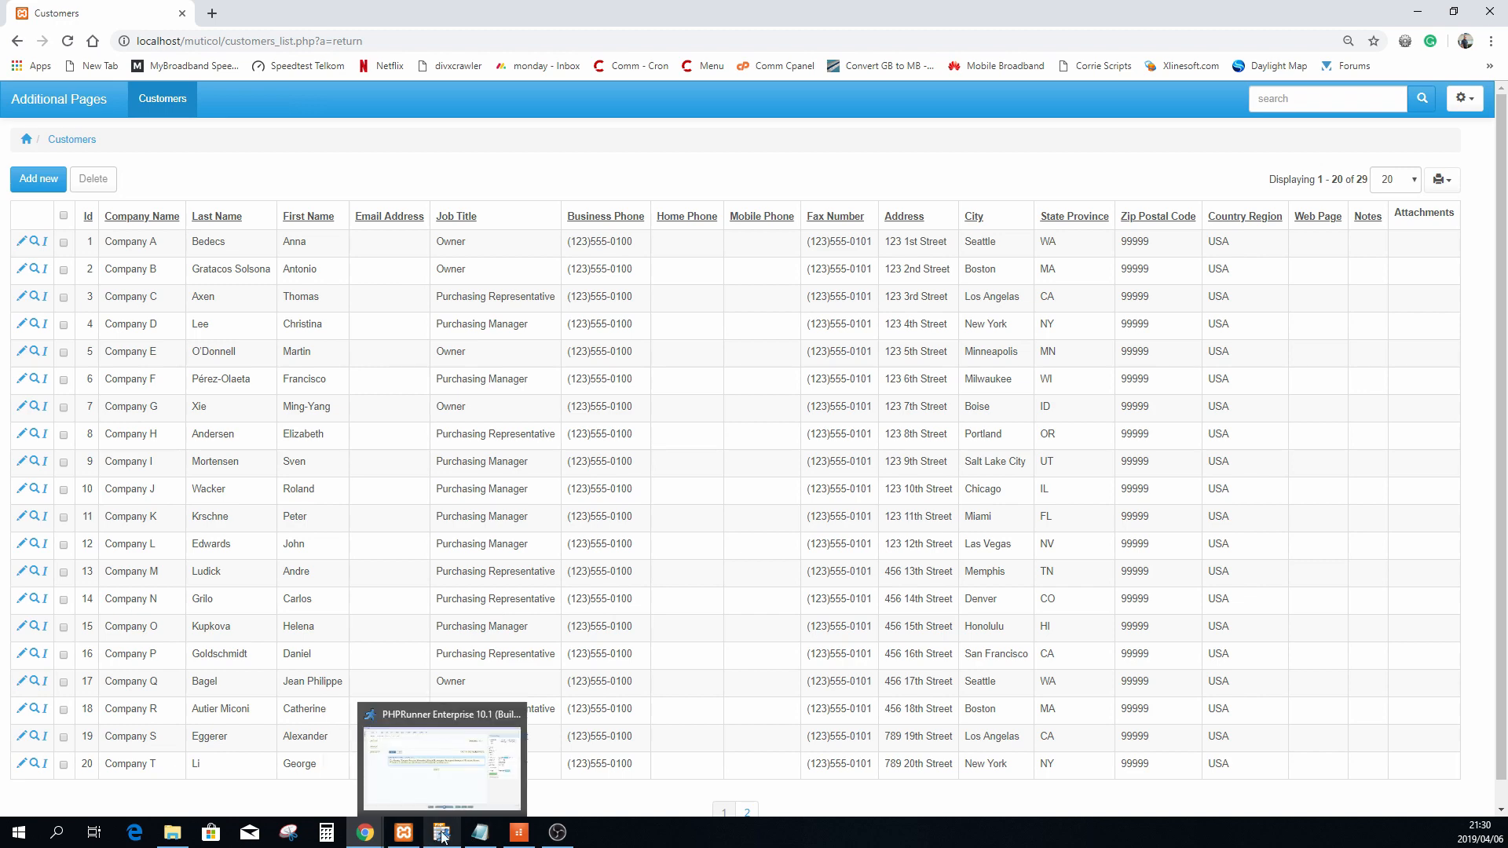
click(440, 746)
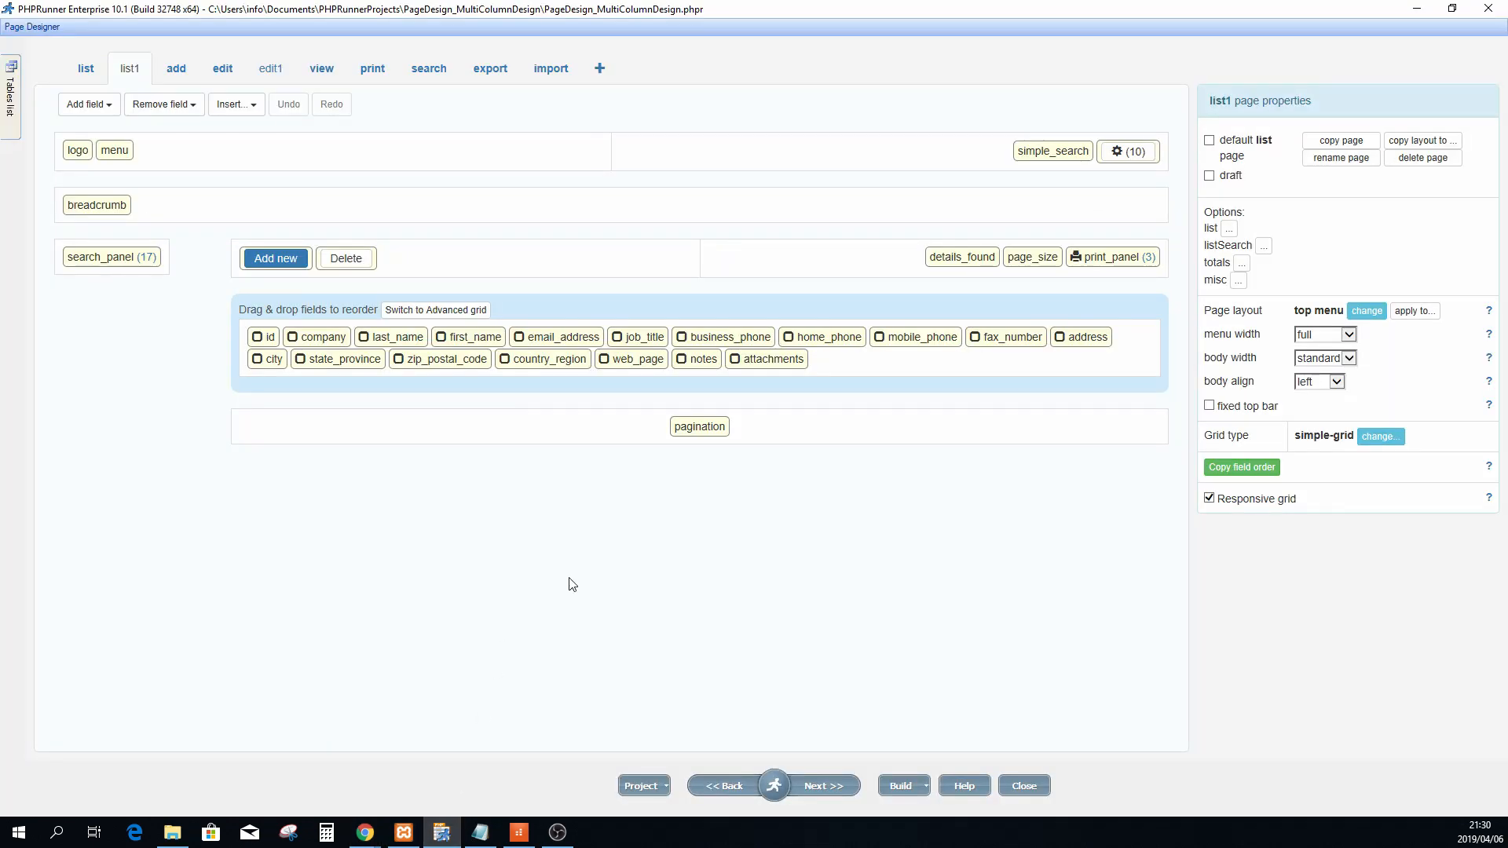
Remove the web_page, notes and attachments fields from the list1 page grid
click(762, 362)
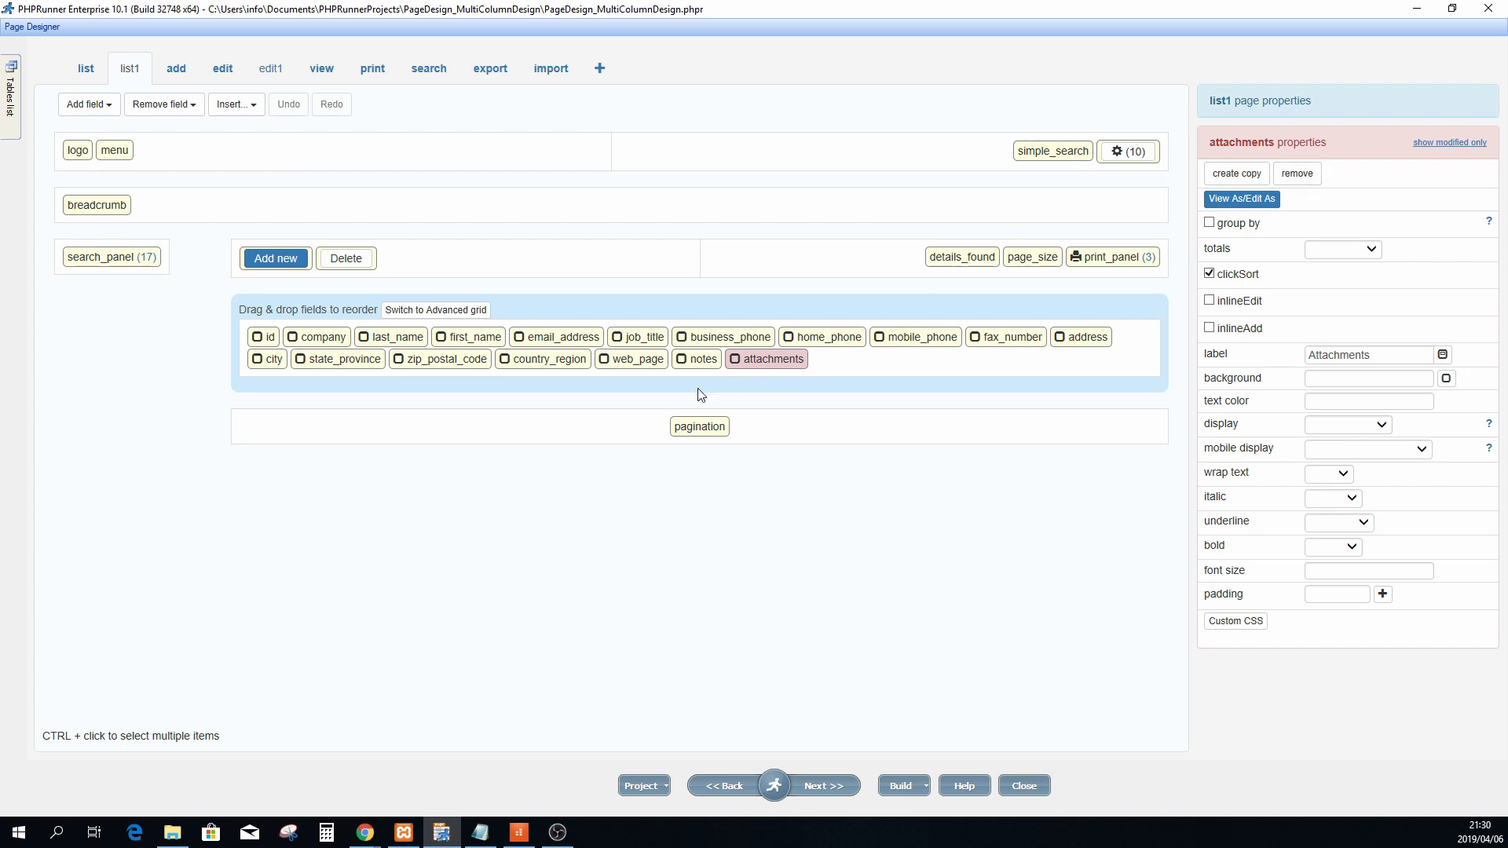
click(695, 367)
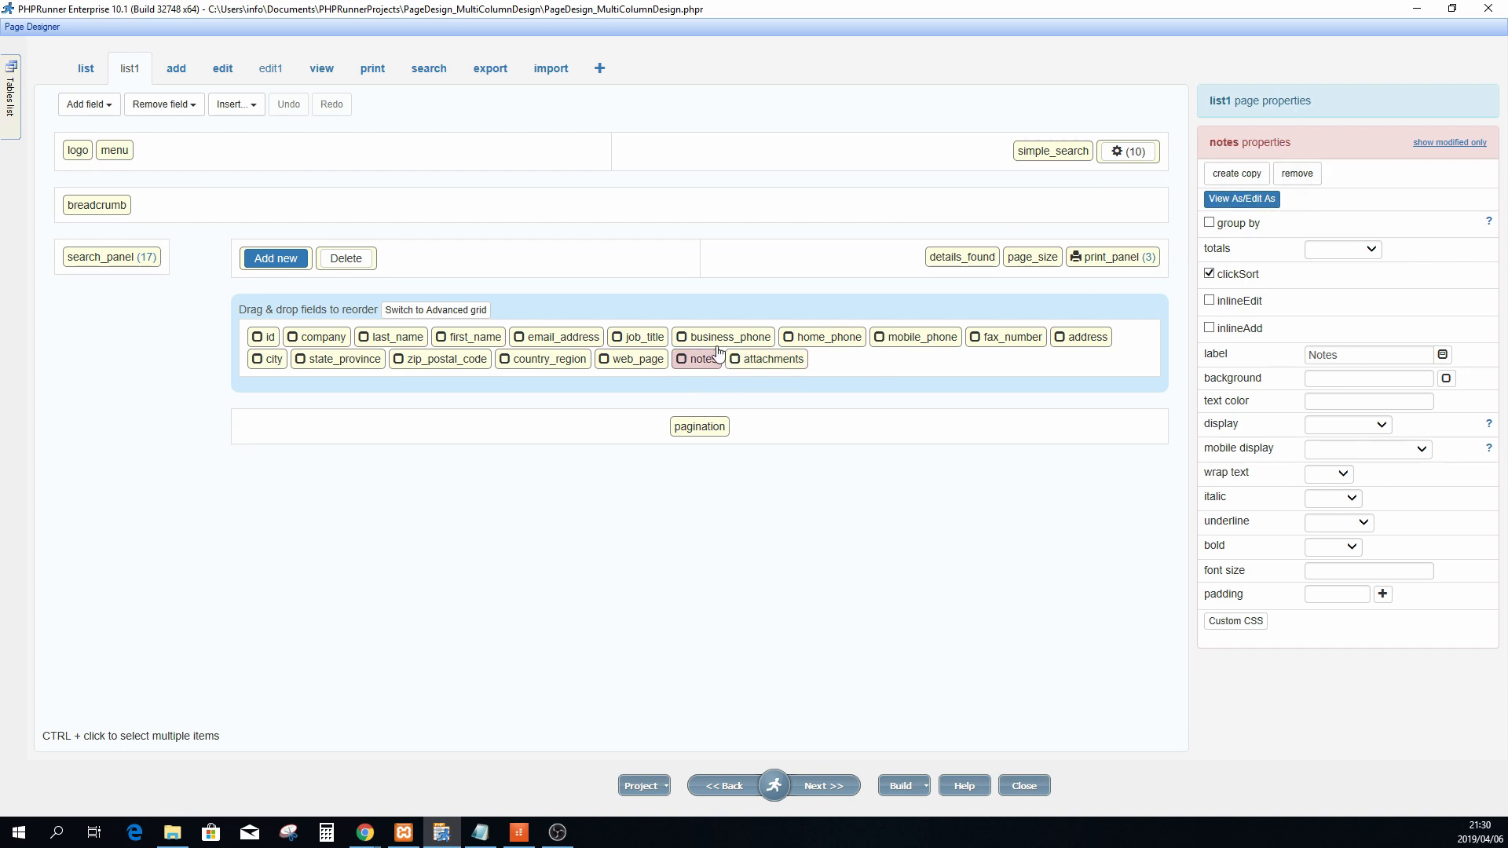
click(648, 365)
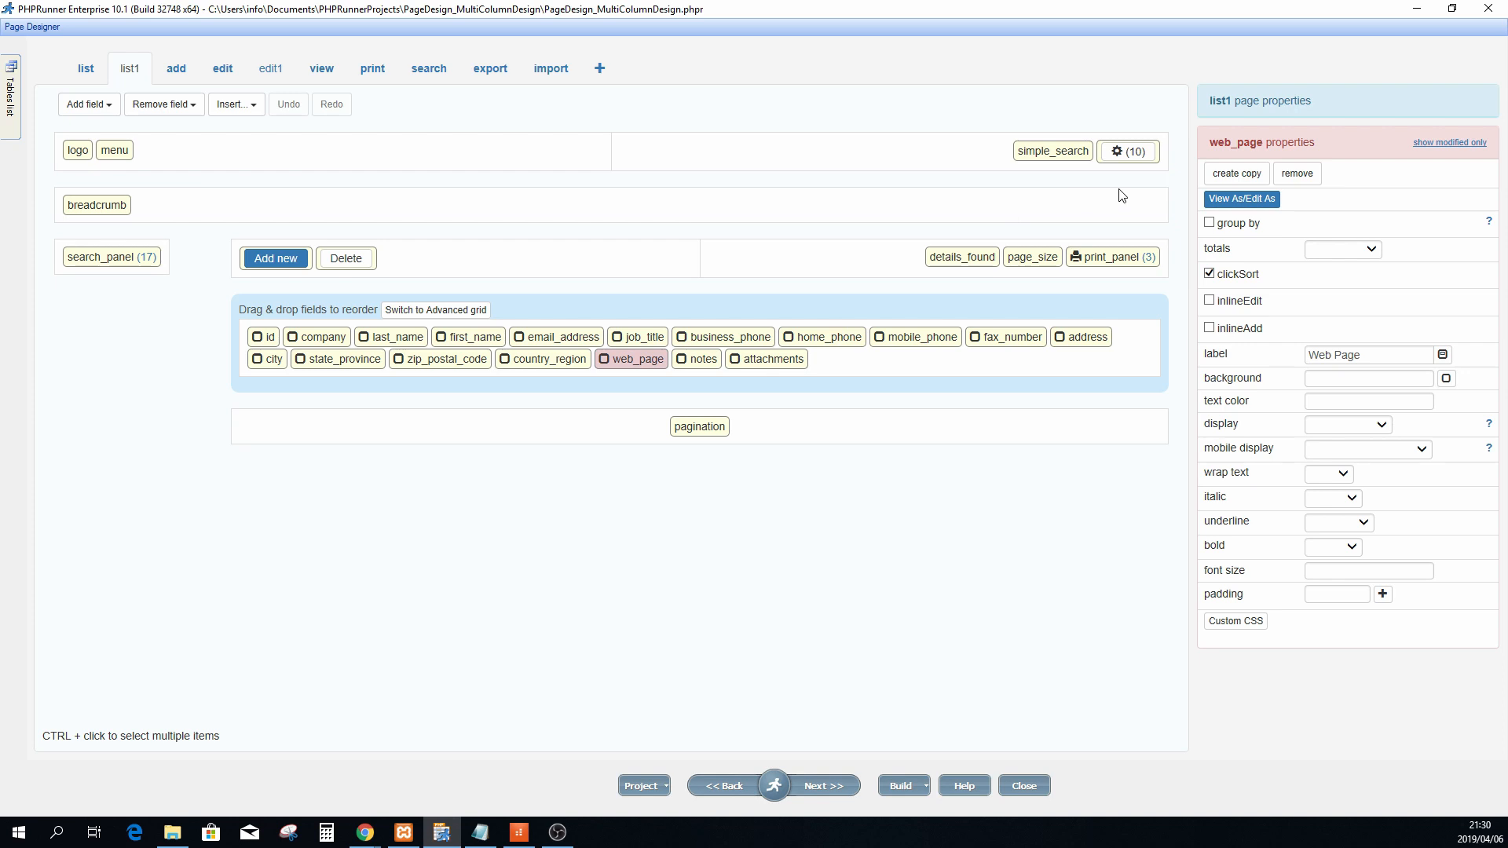
click(755, 362)
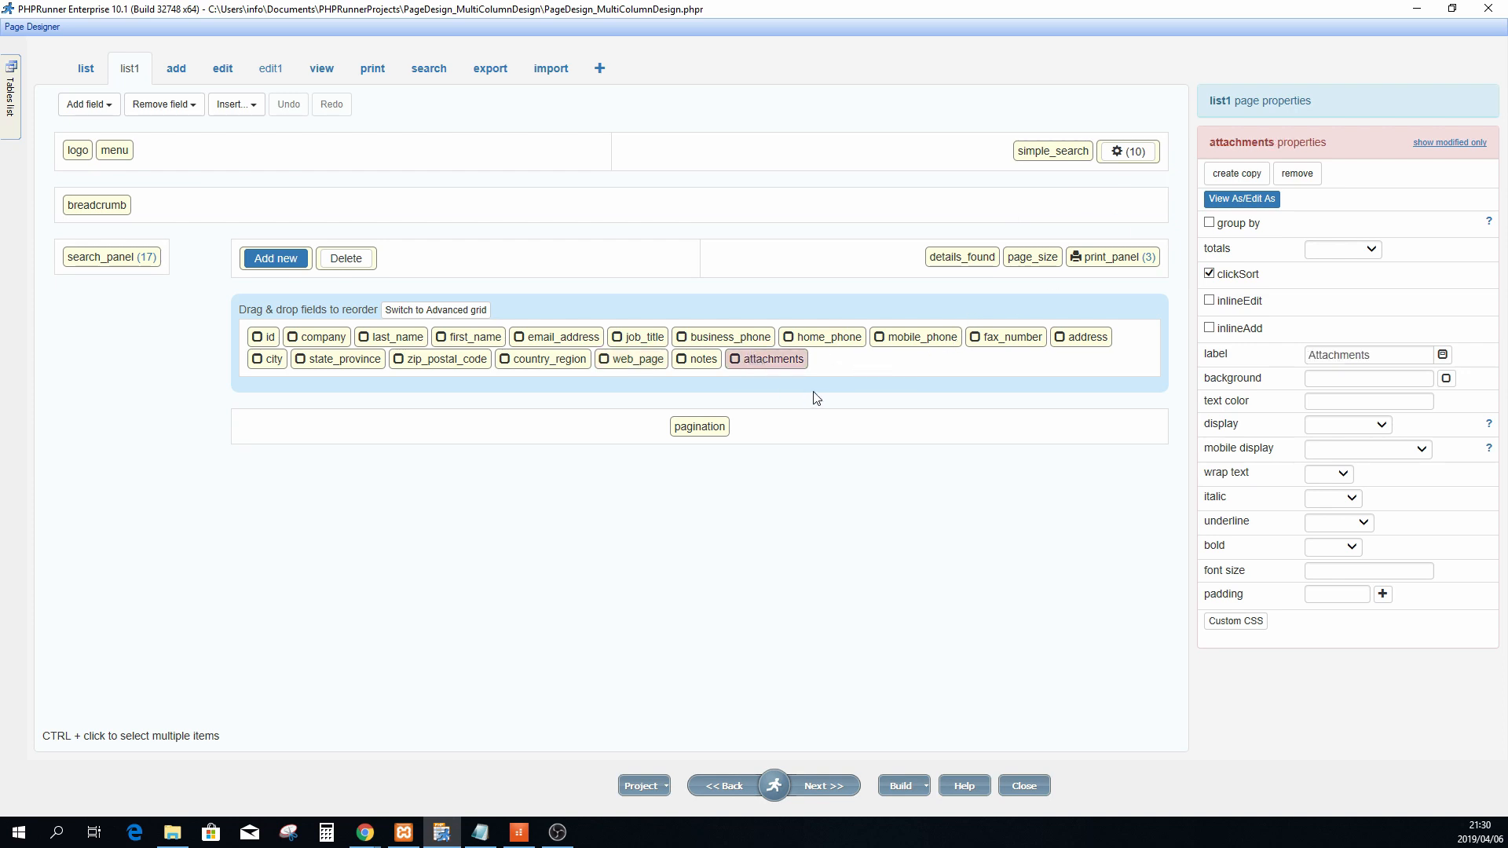
ctrl+click(704, 361)
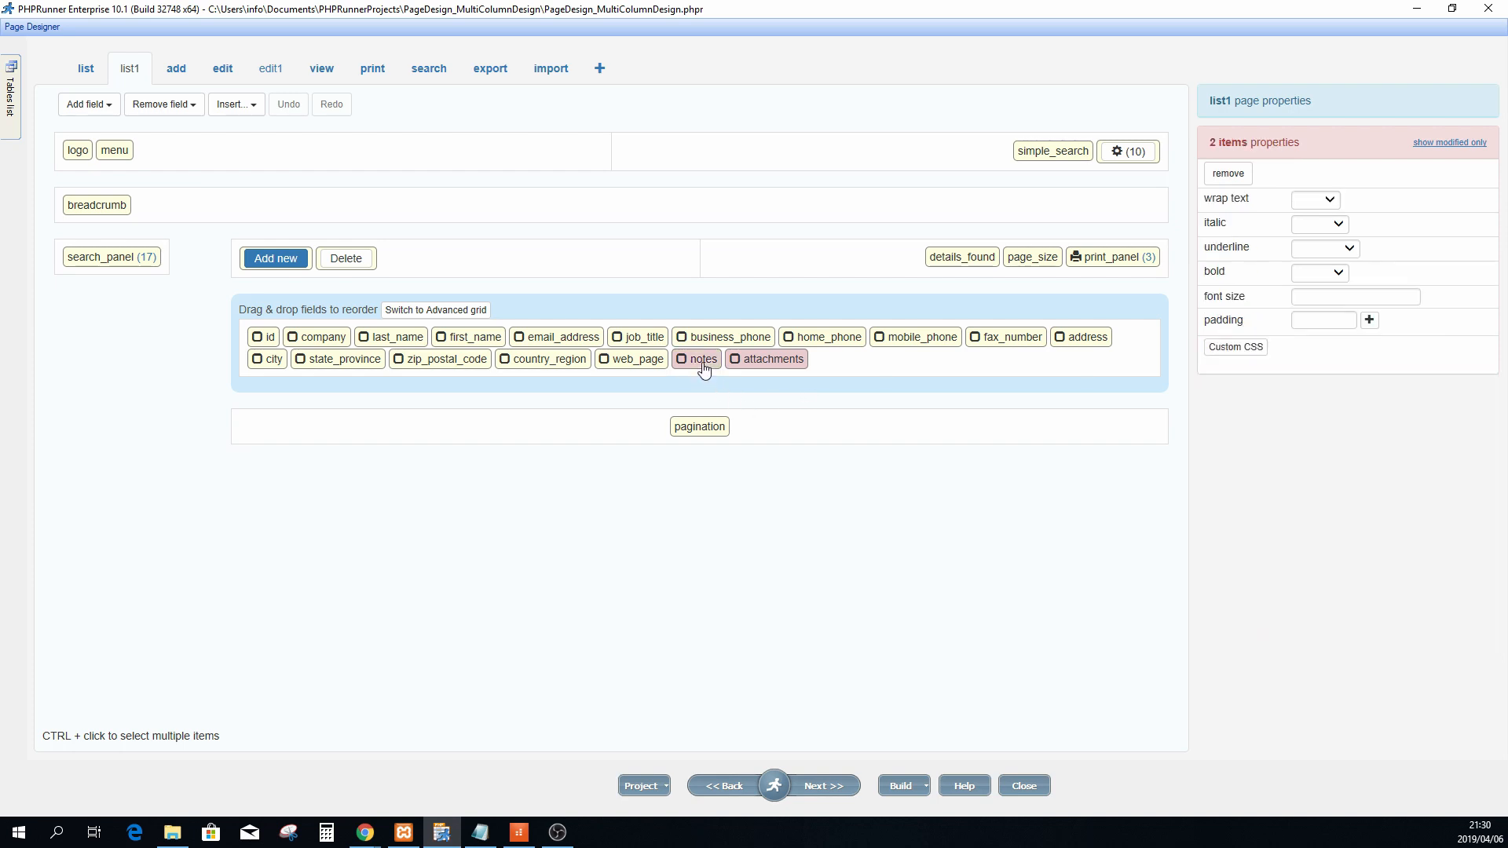
ctrl+click(632, 361)
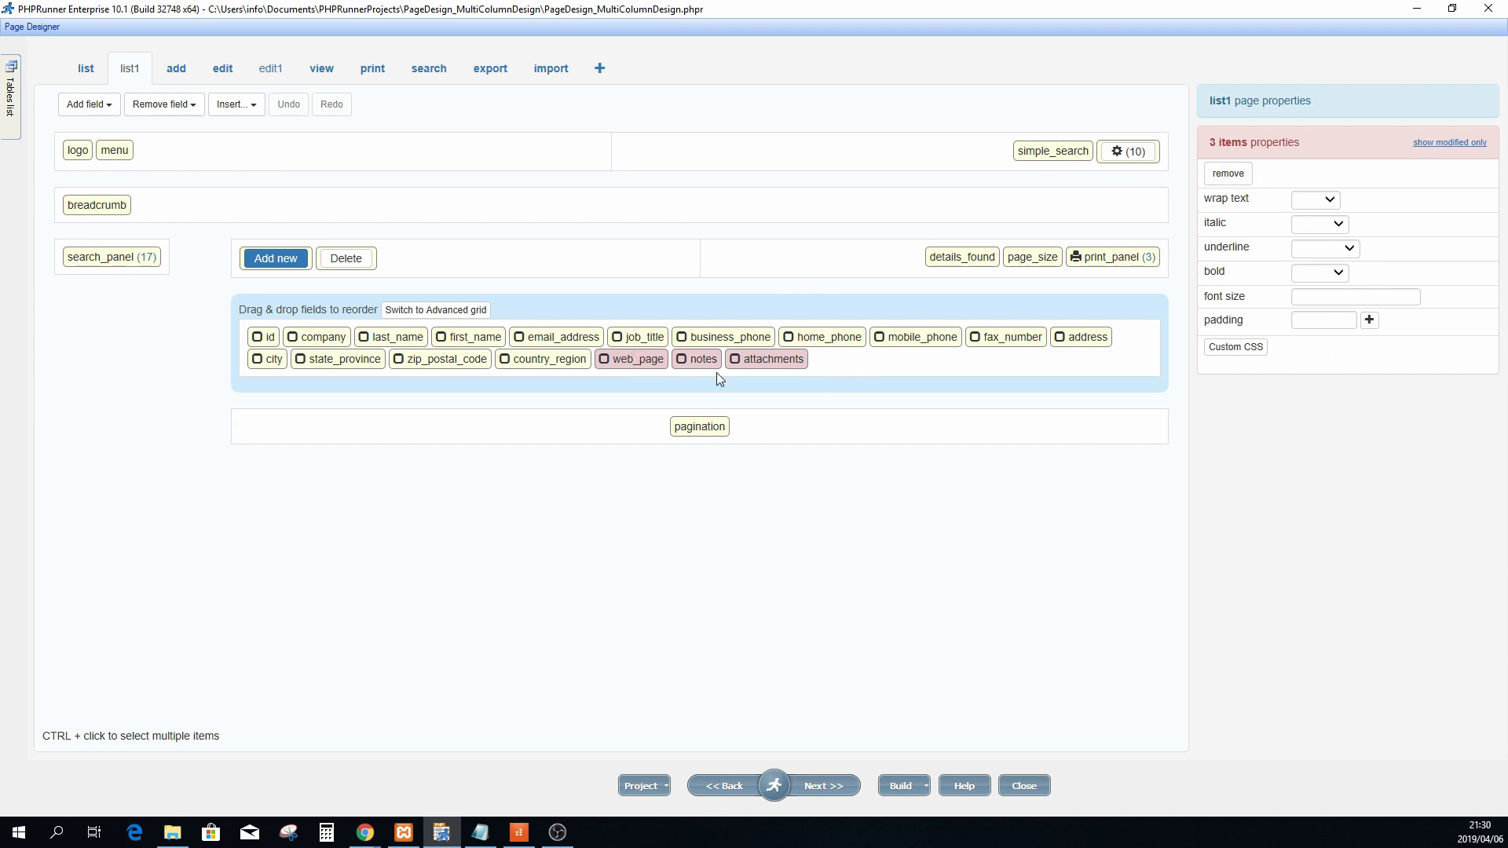
click(1222, 174)
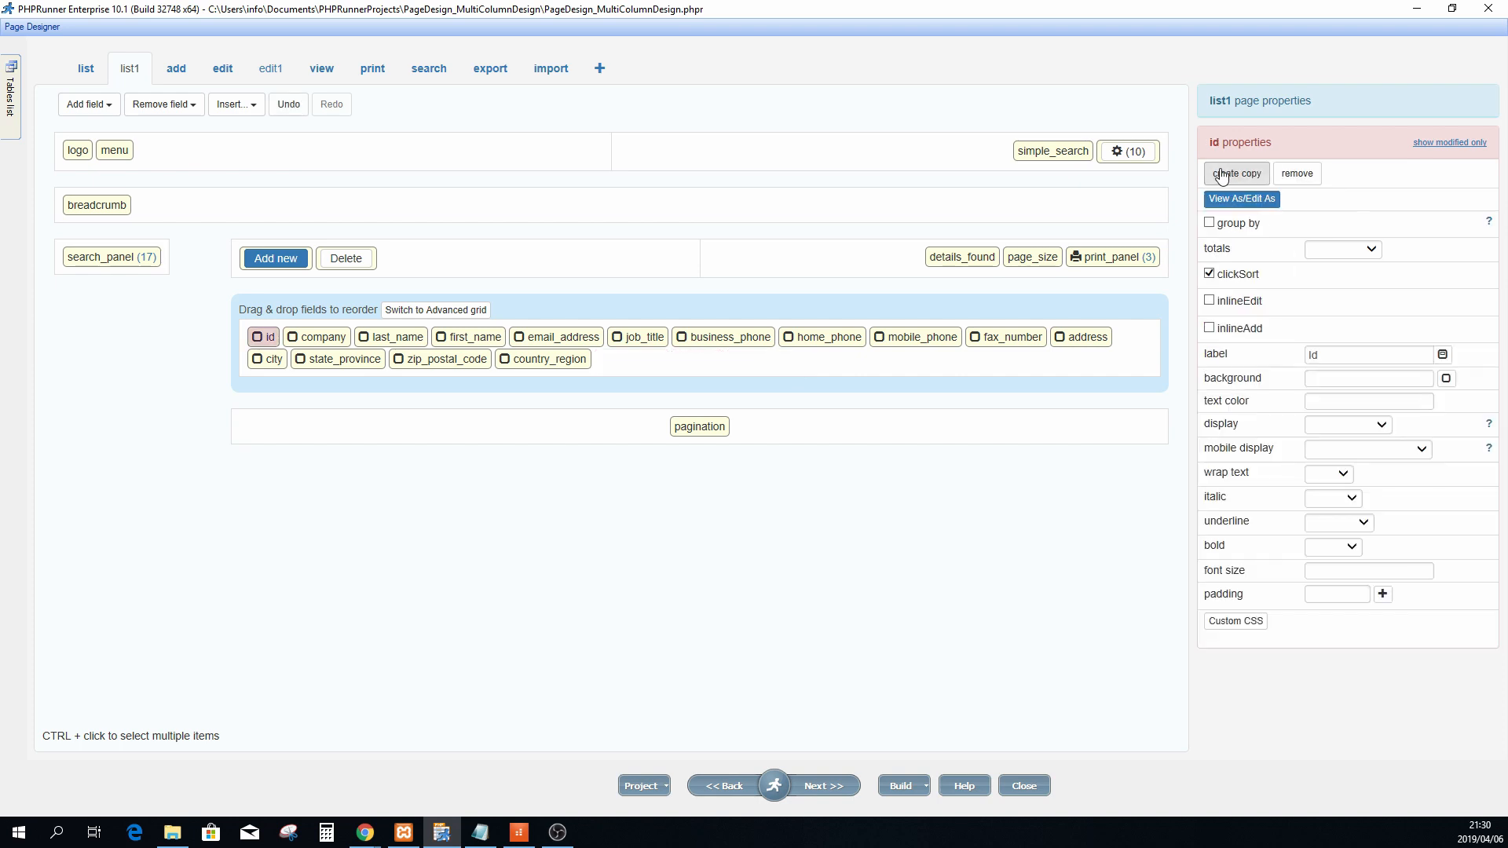
Check the web_page, notes and attachments fields on the original list page
click(86, 69)
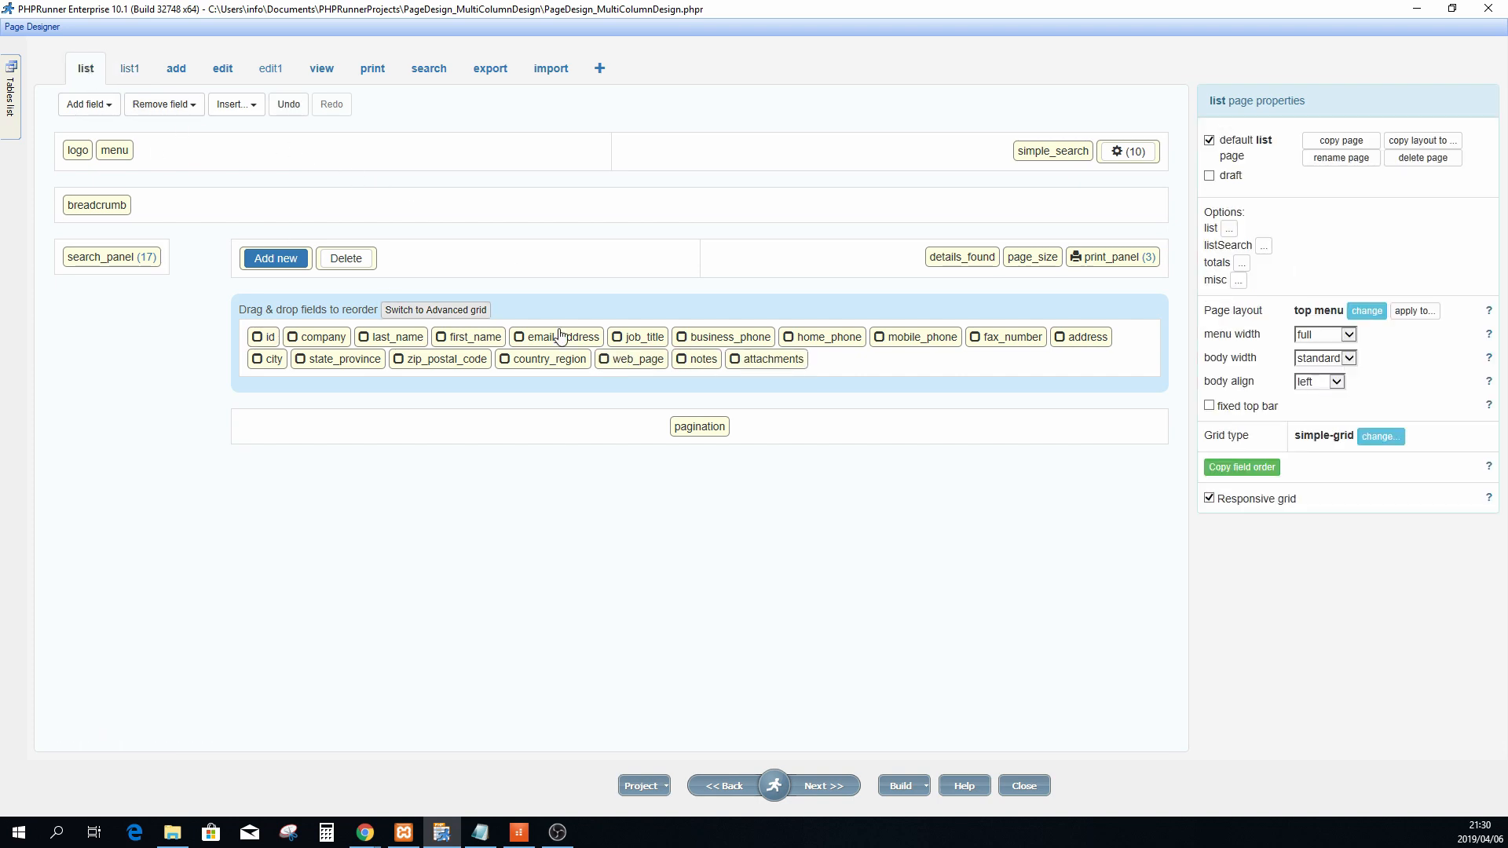
click(636, 361)
click(704, 363)
click(768, 361)
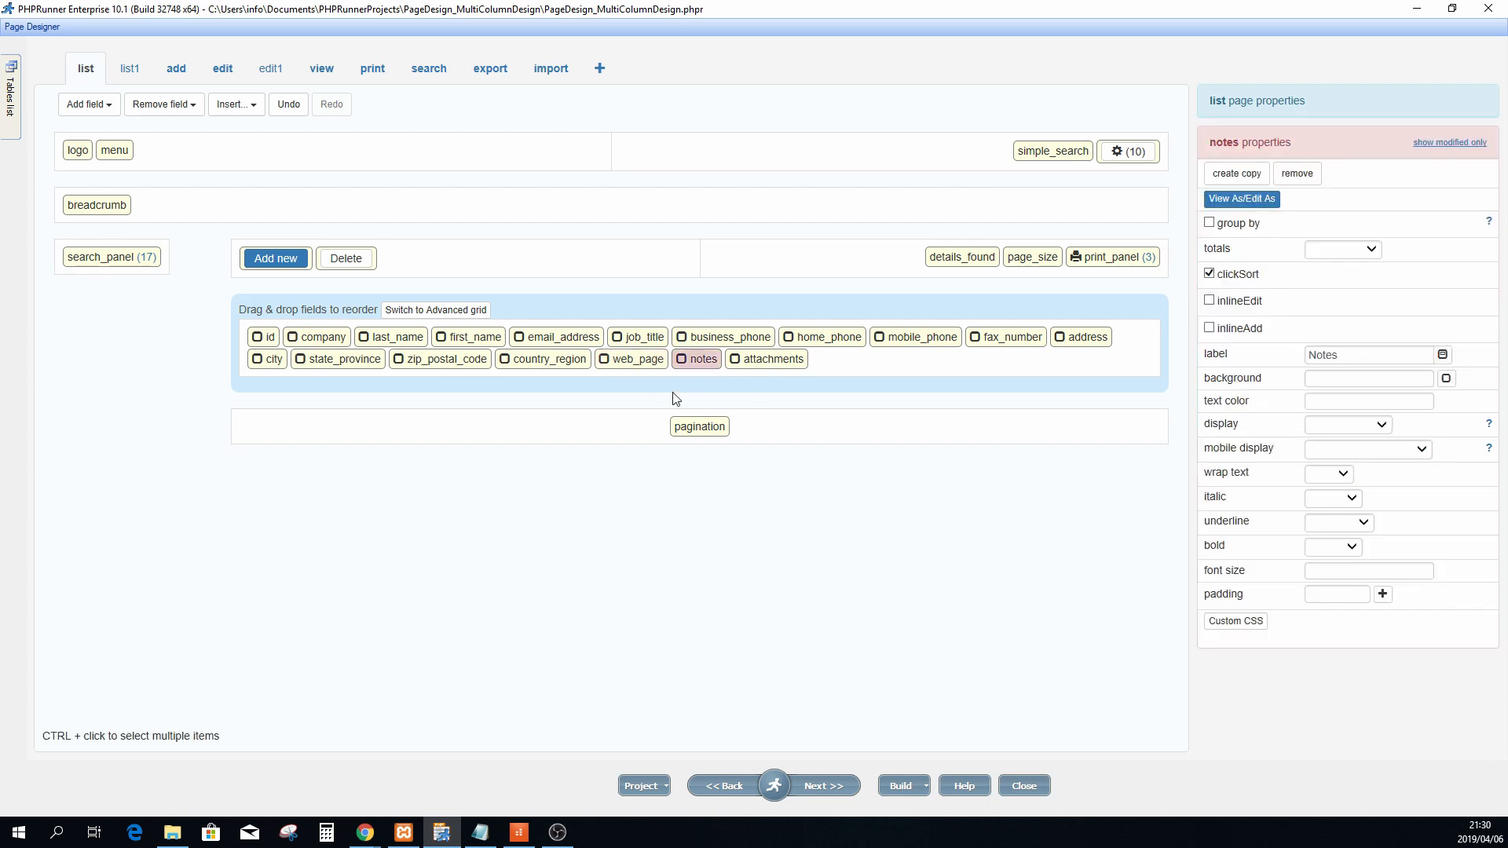
Switch the list1 page to the Advanced grid and set the width of all three Job Title column cells to 350px
click(131, 69)
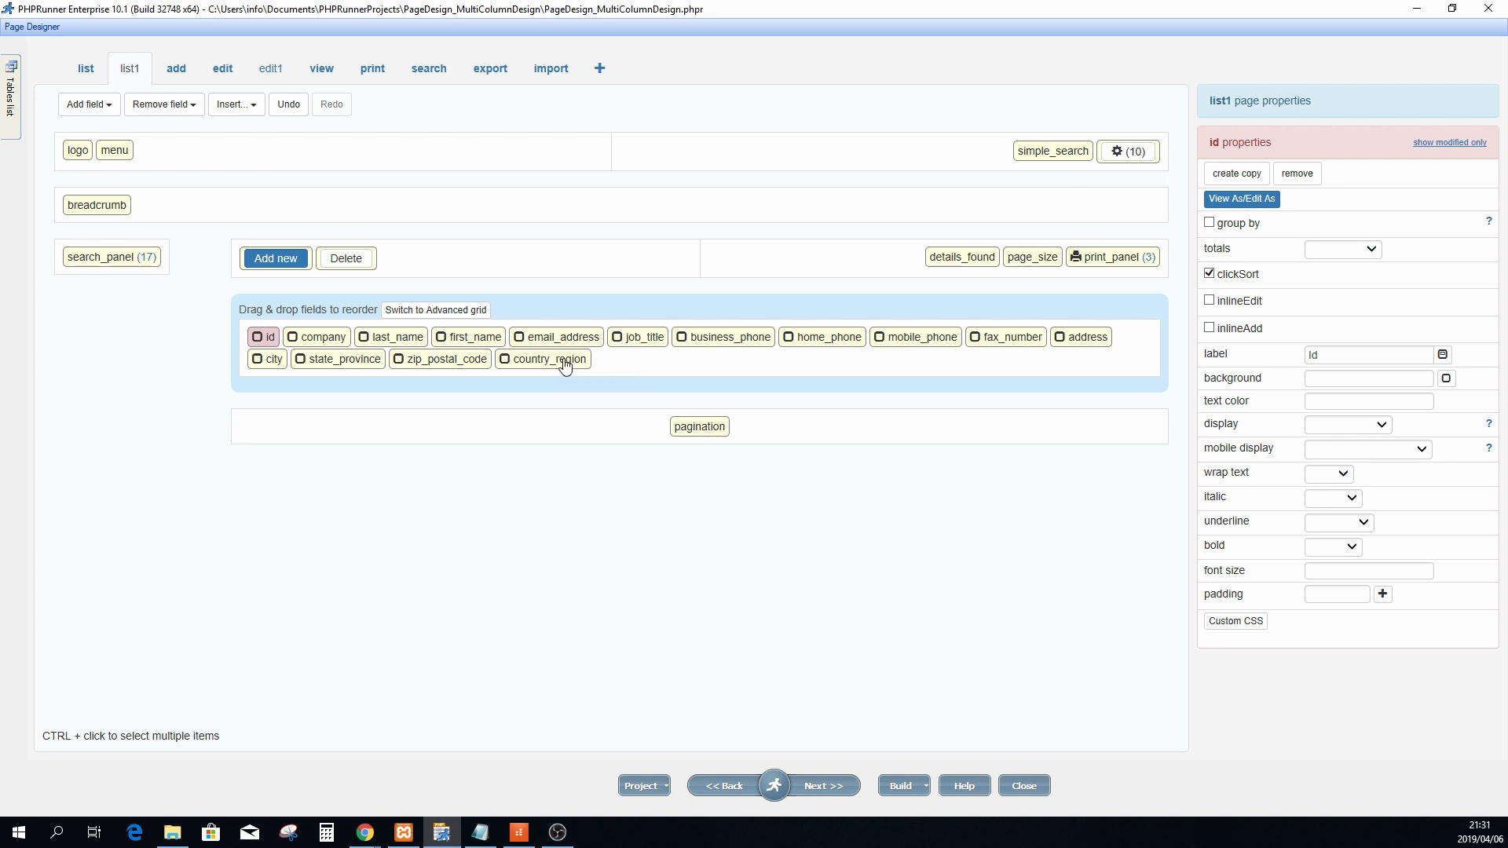
click(436, 310)
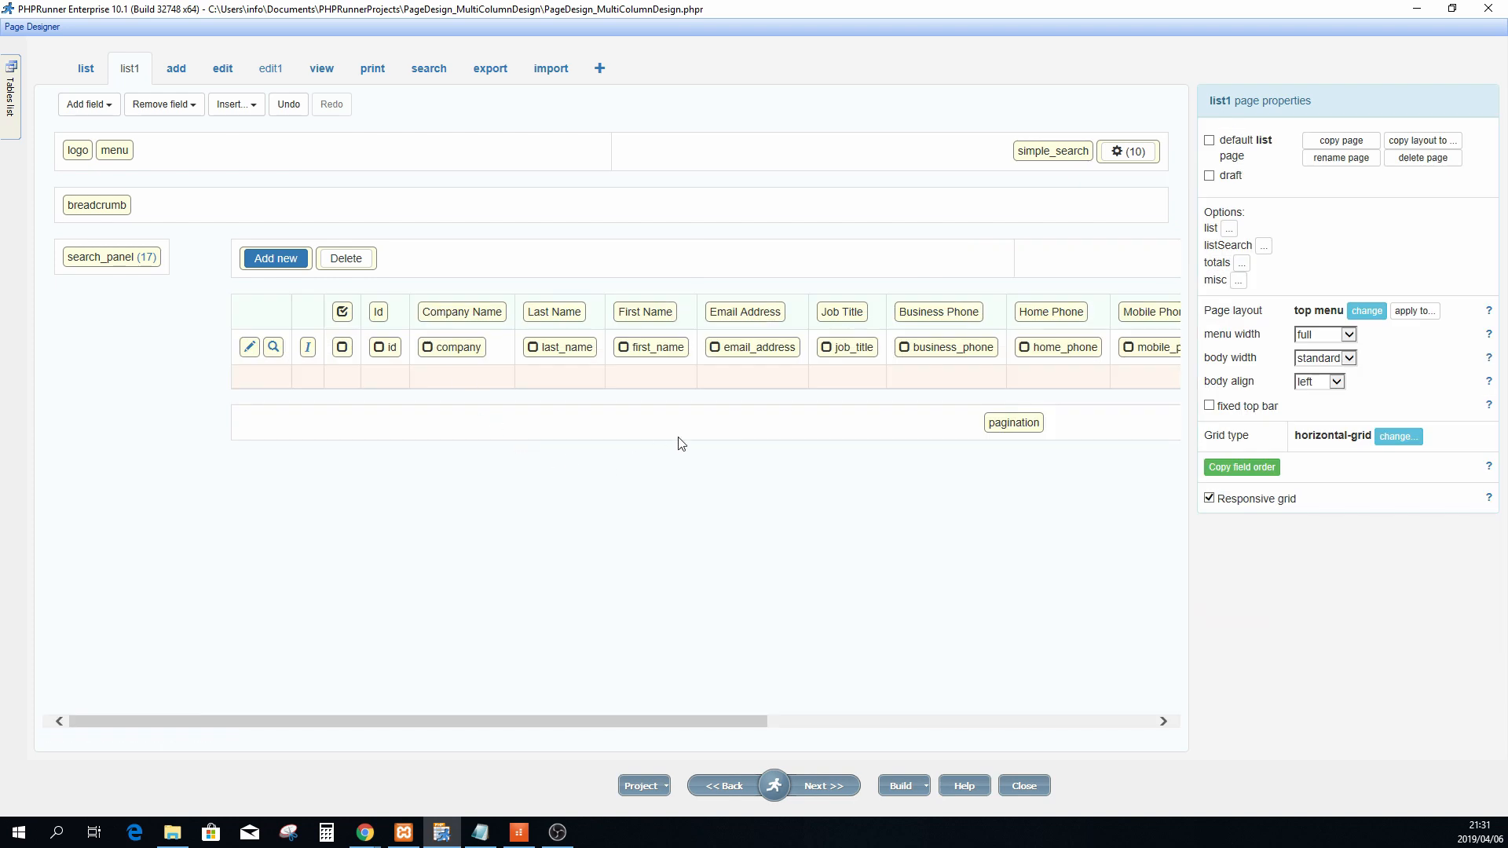
click(878, 314)
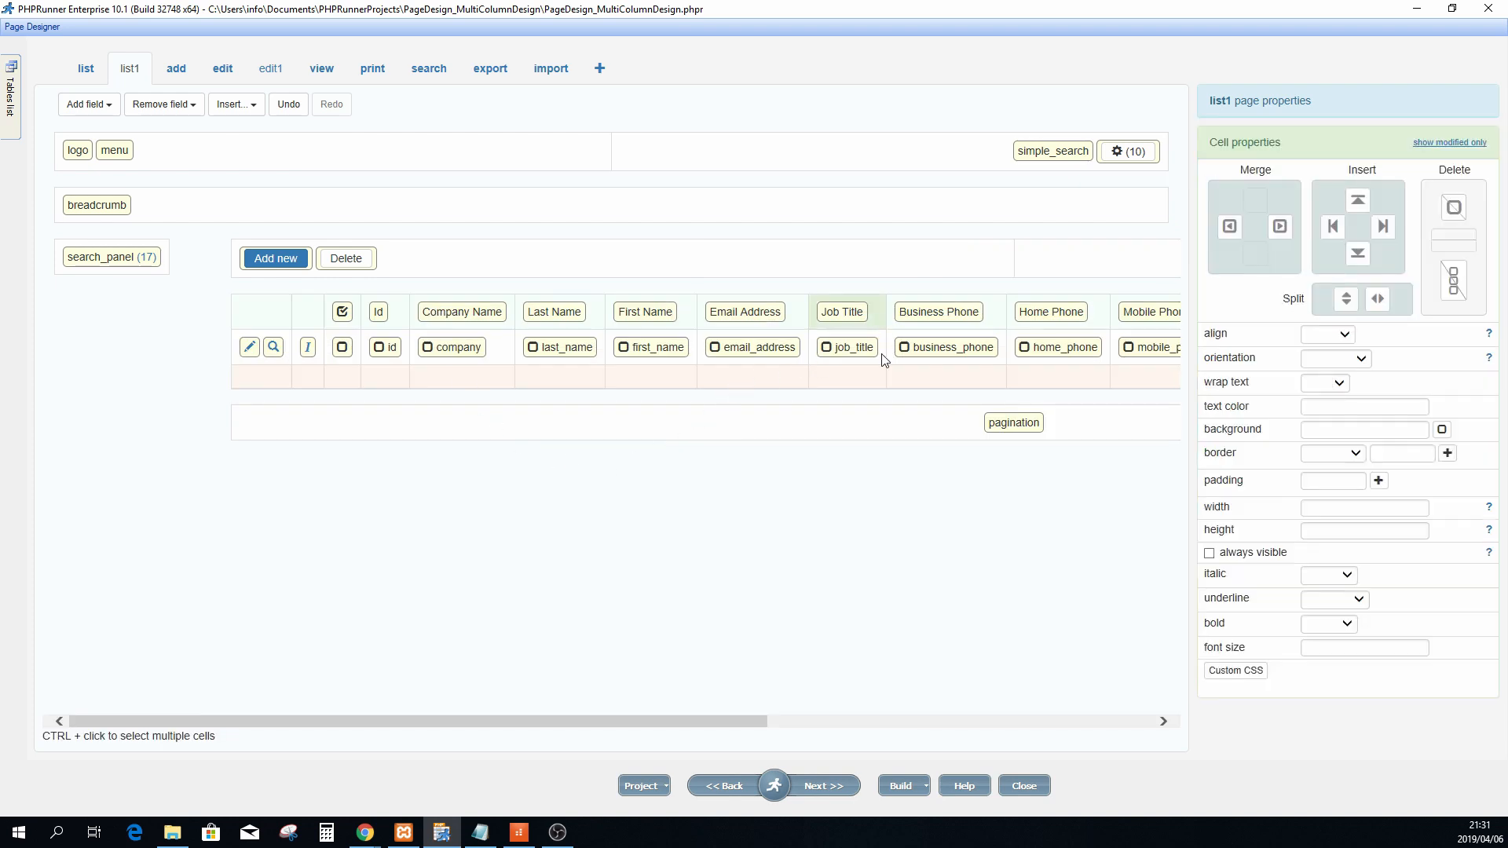
click(873, 374)
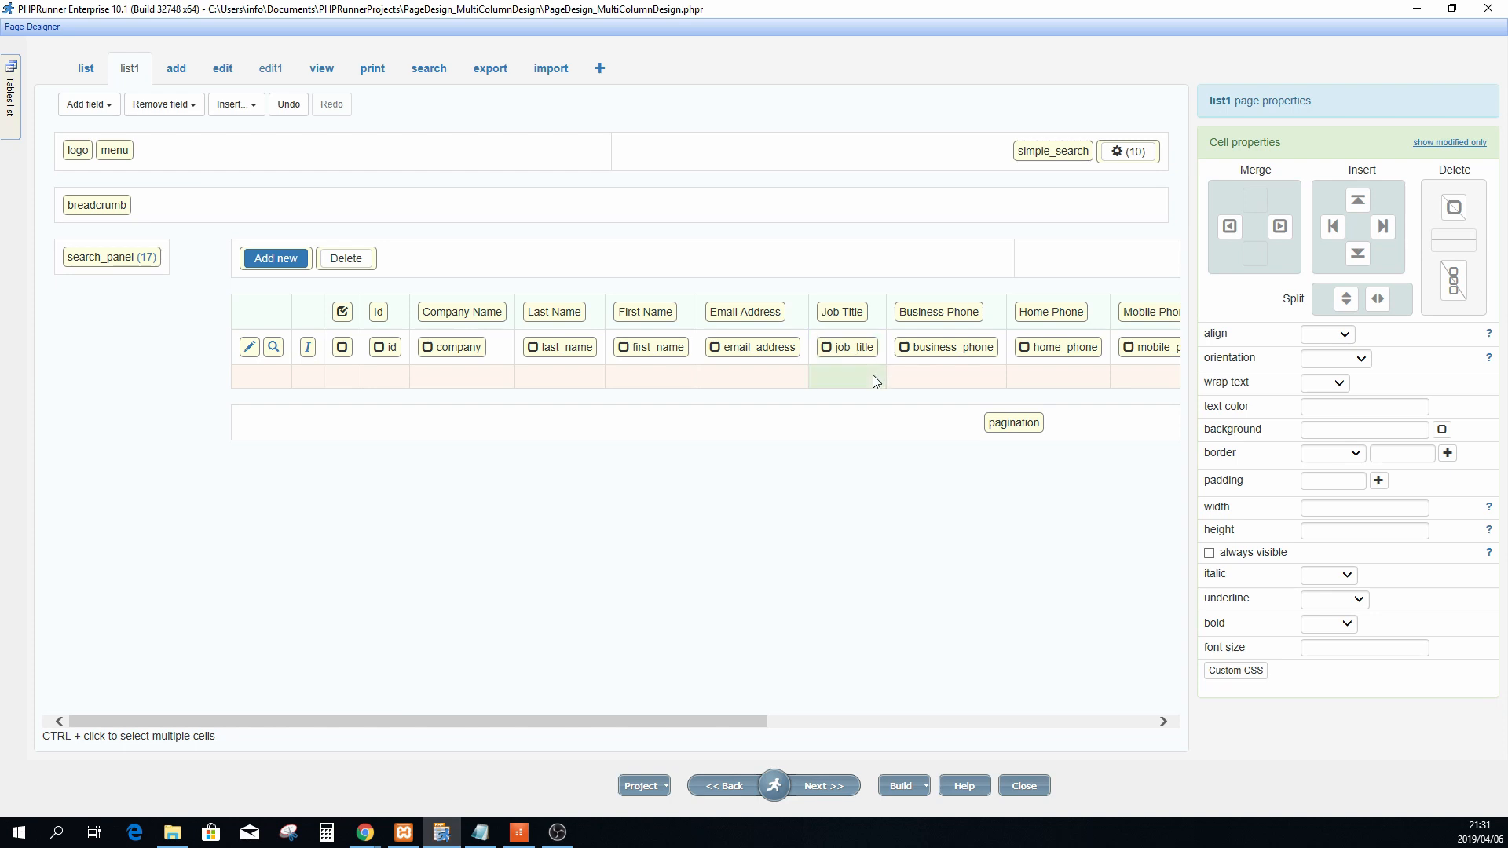
click(881, 318)
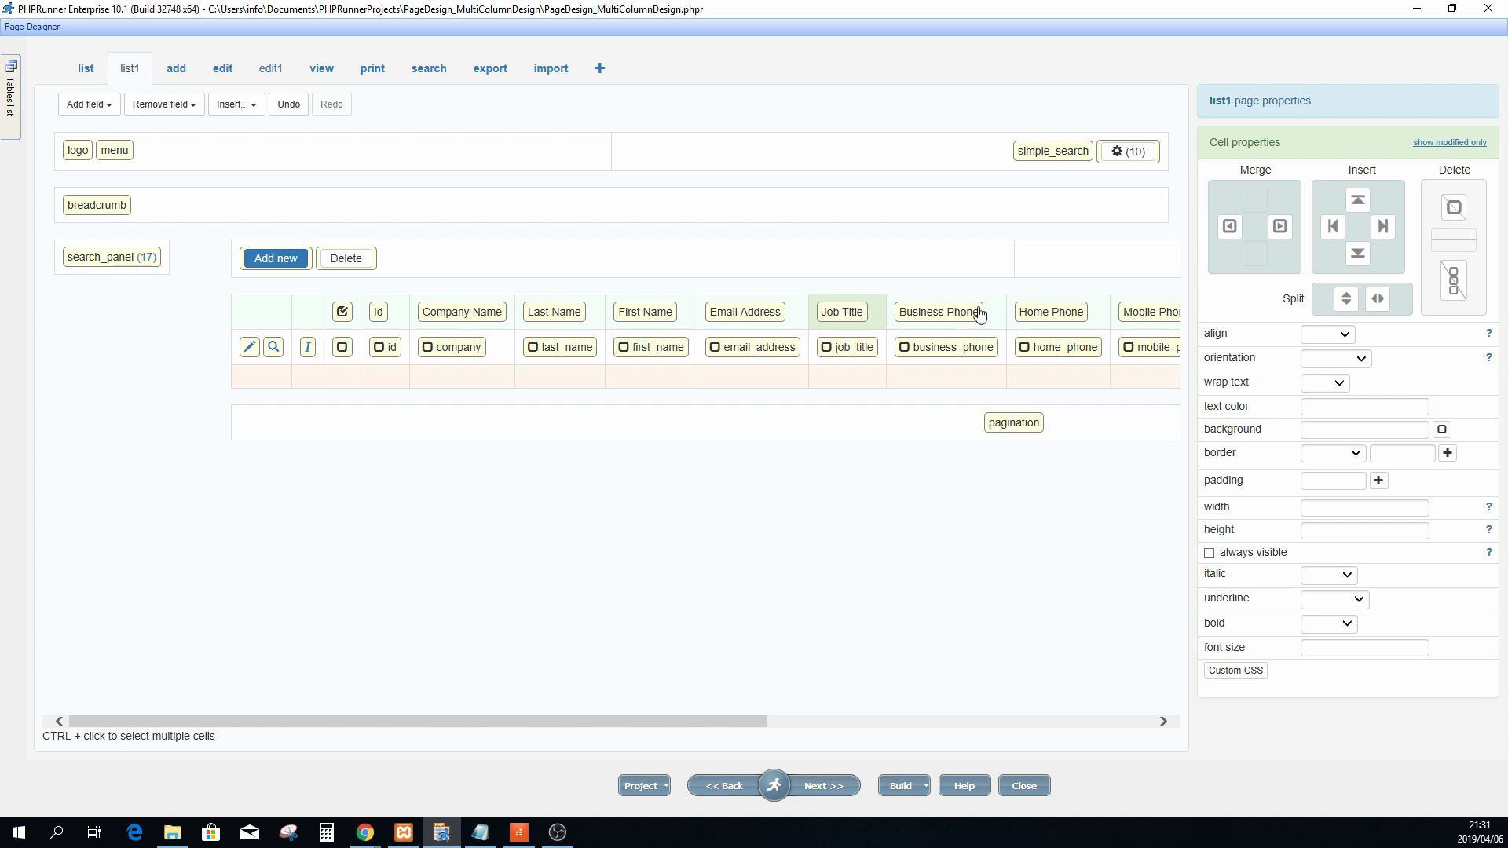
ctrl+click(883, 352)
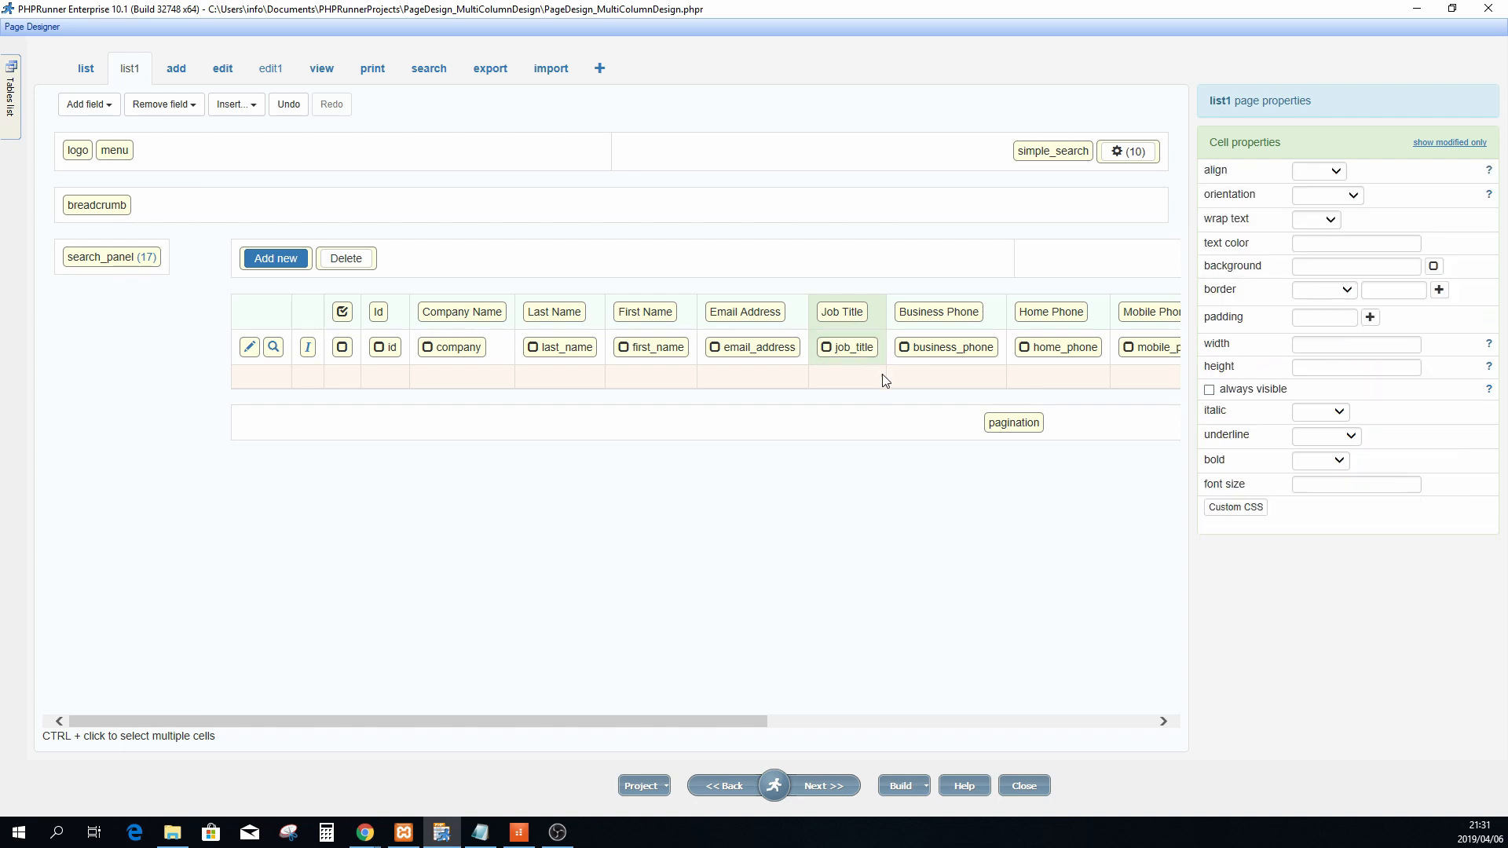
ctrl+click(880, 379)
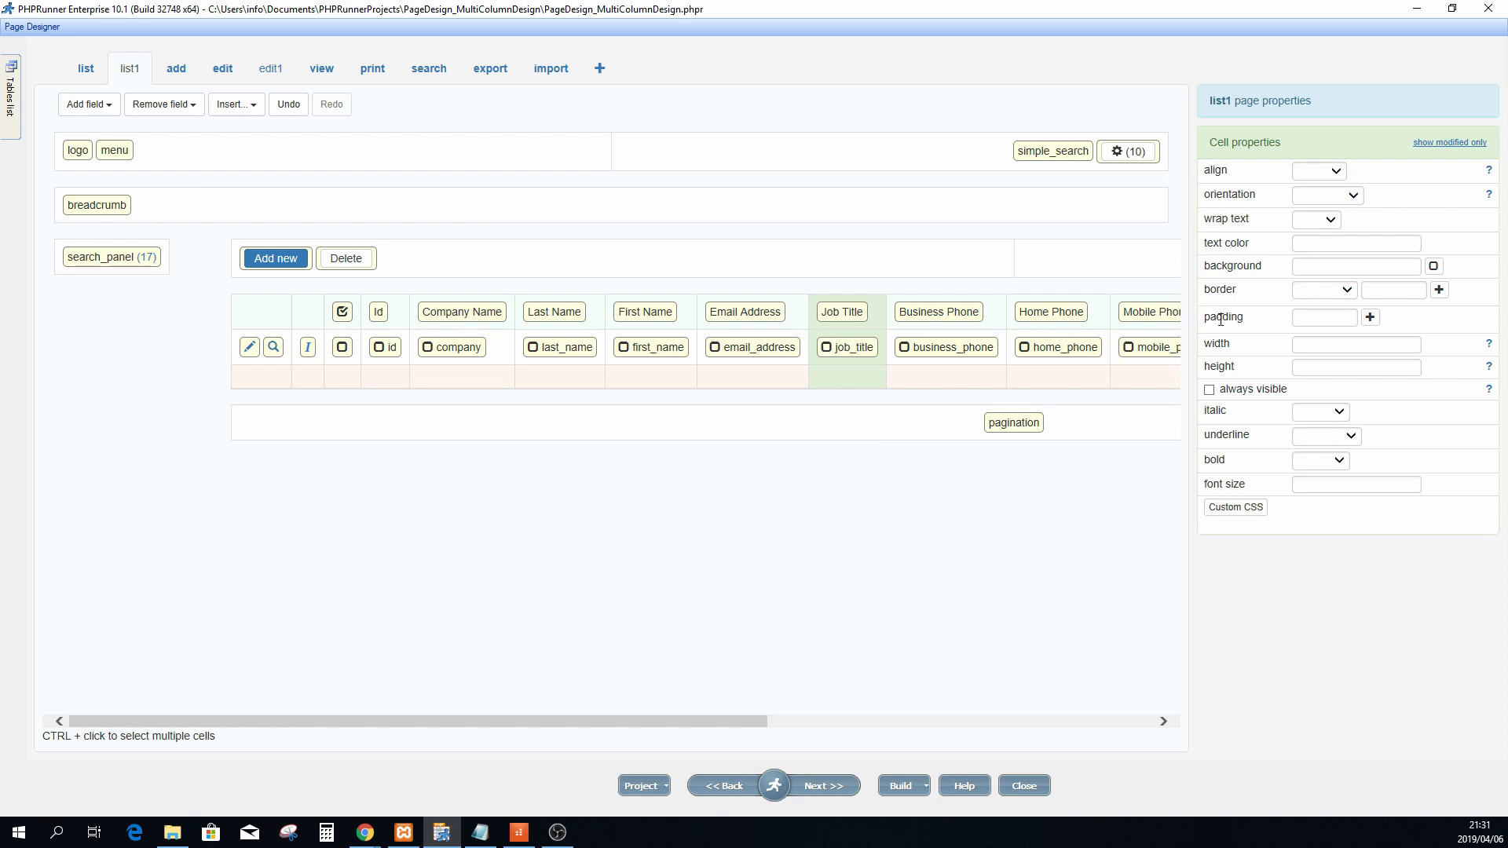
double_click(1220, 348)
click(1490, 347)
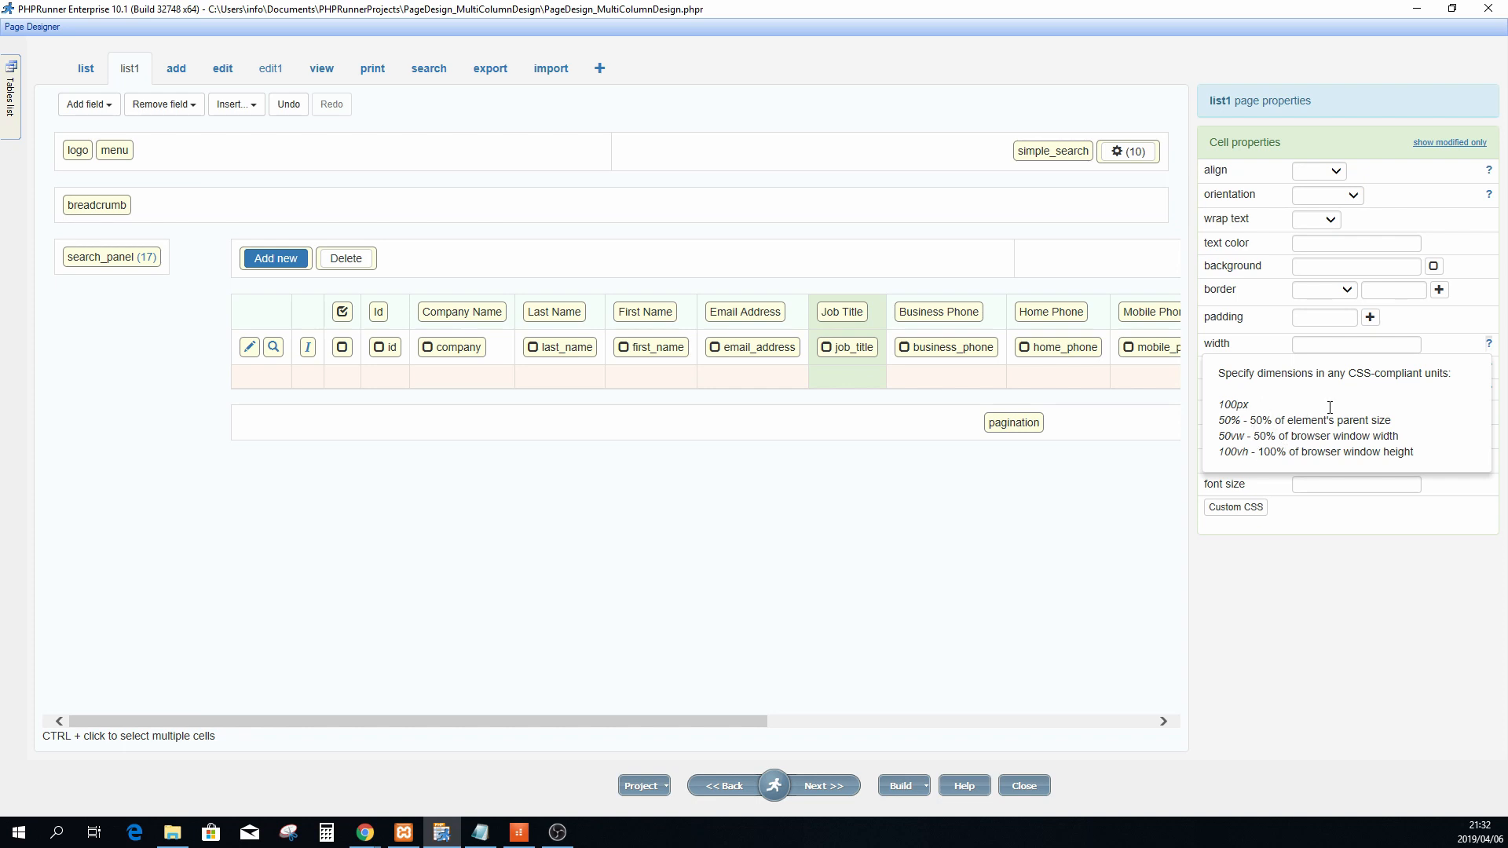
click(1313, 344)
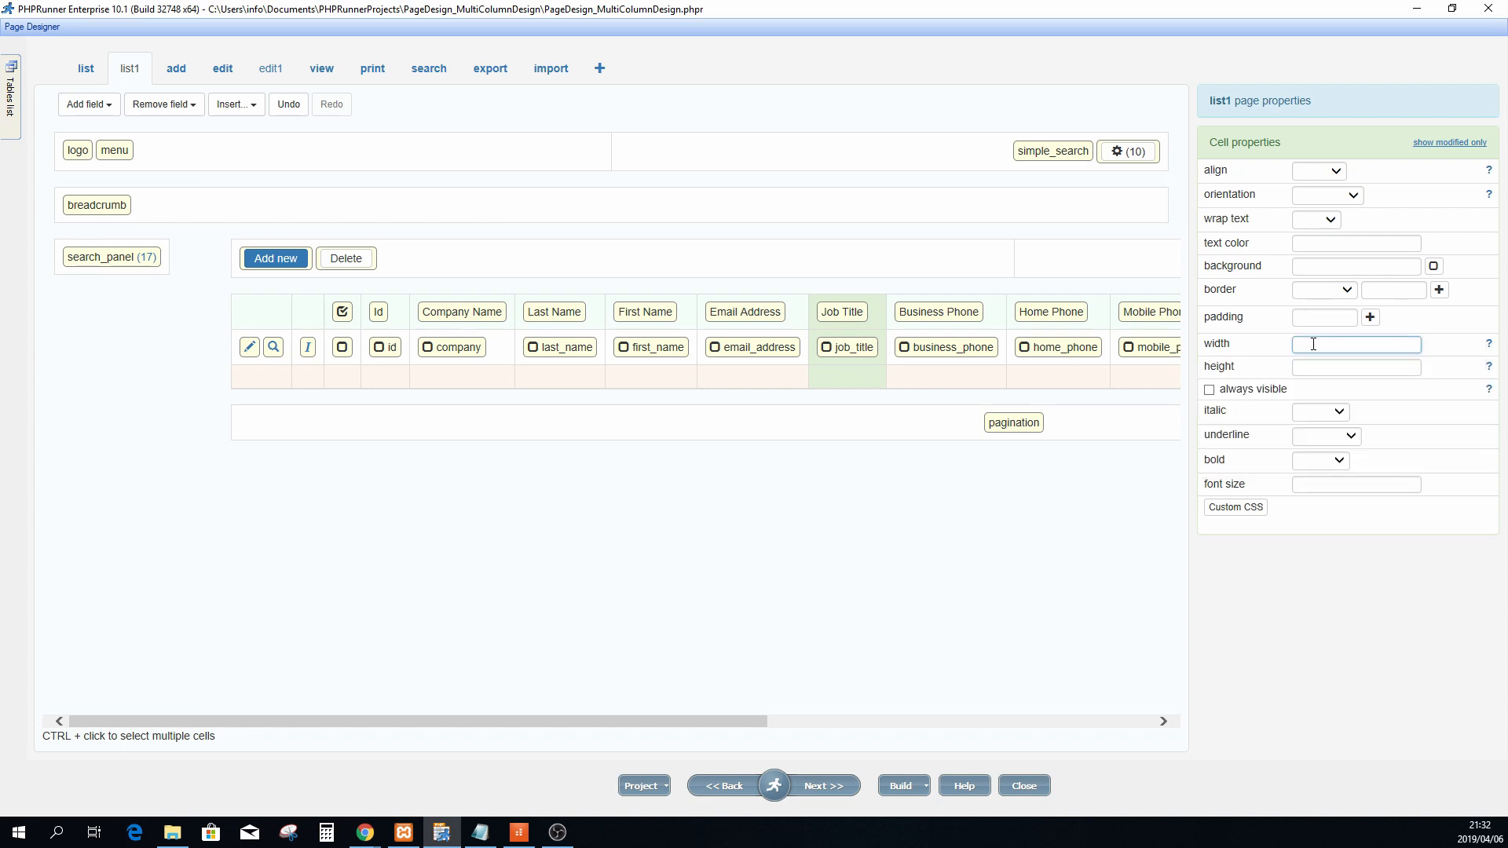
text(350px)
click(861, 380)
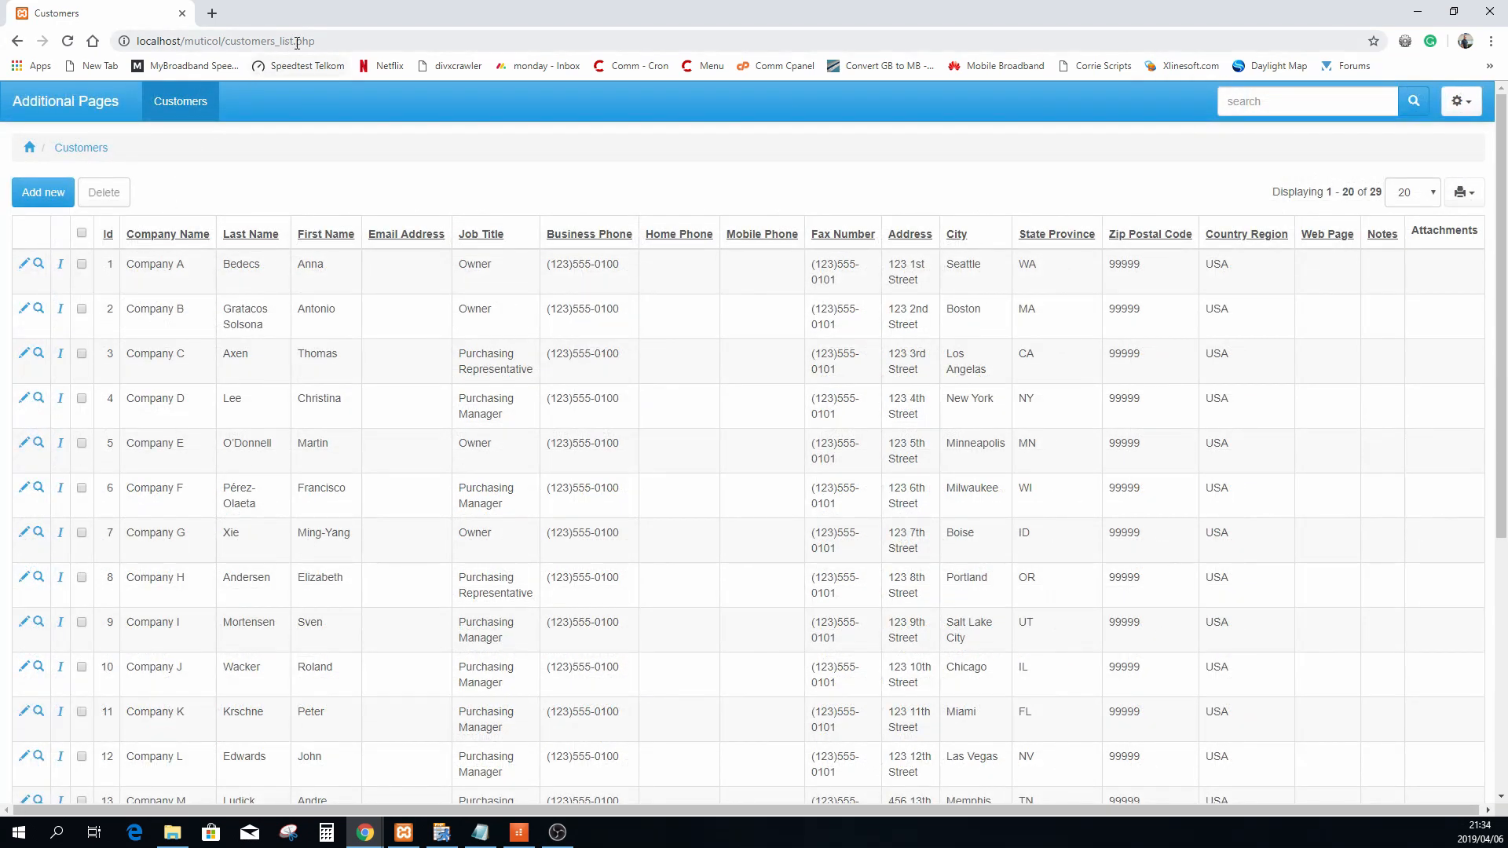
Load localhost/muticol/customers_list.php?page=list in Chrome to view the original Customers list page
click(333, 42)
click(337, 40)
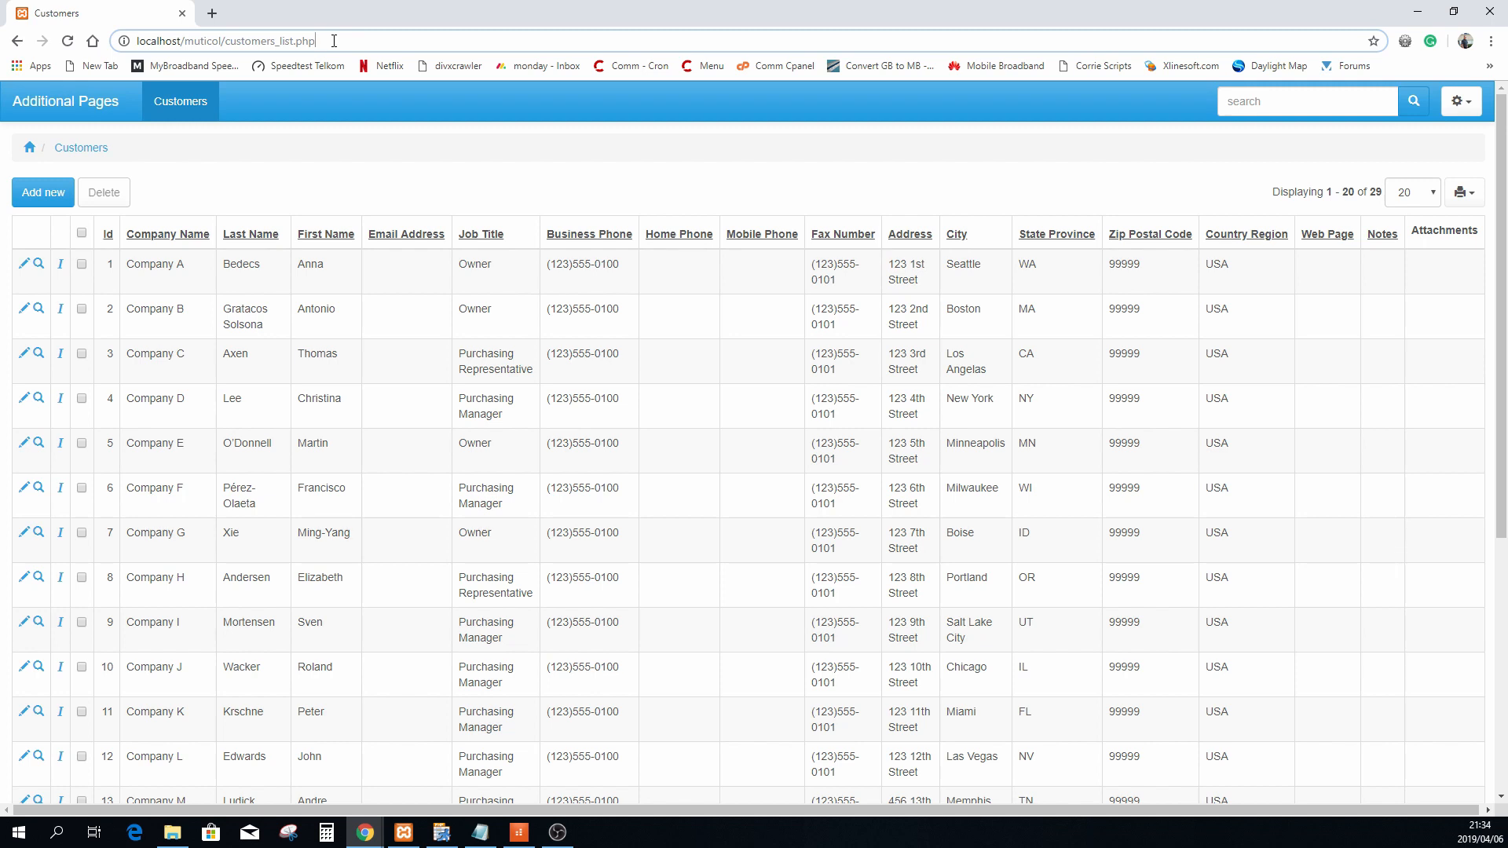
text(?)
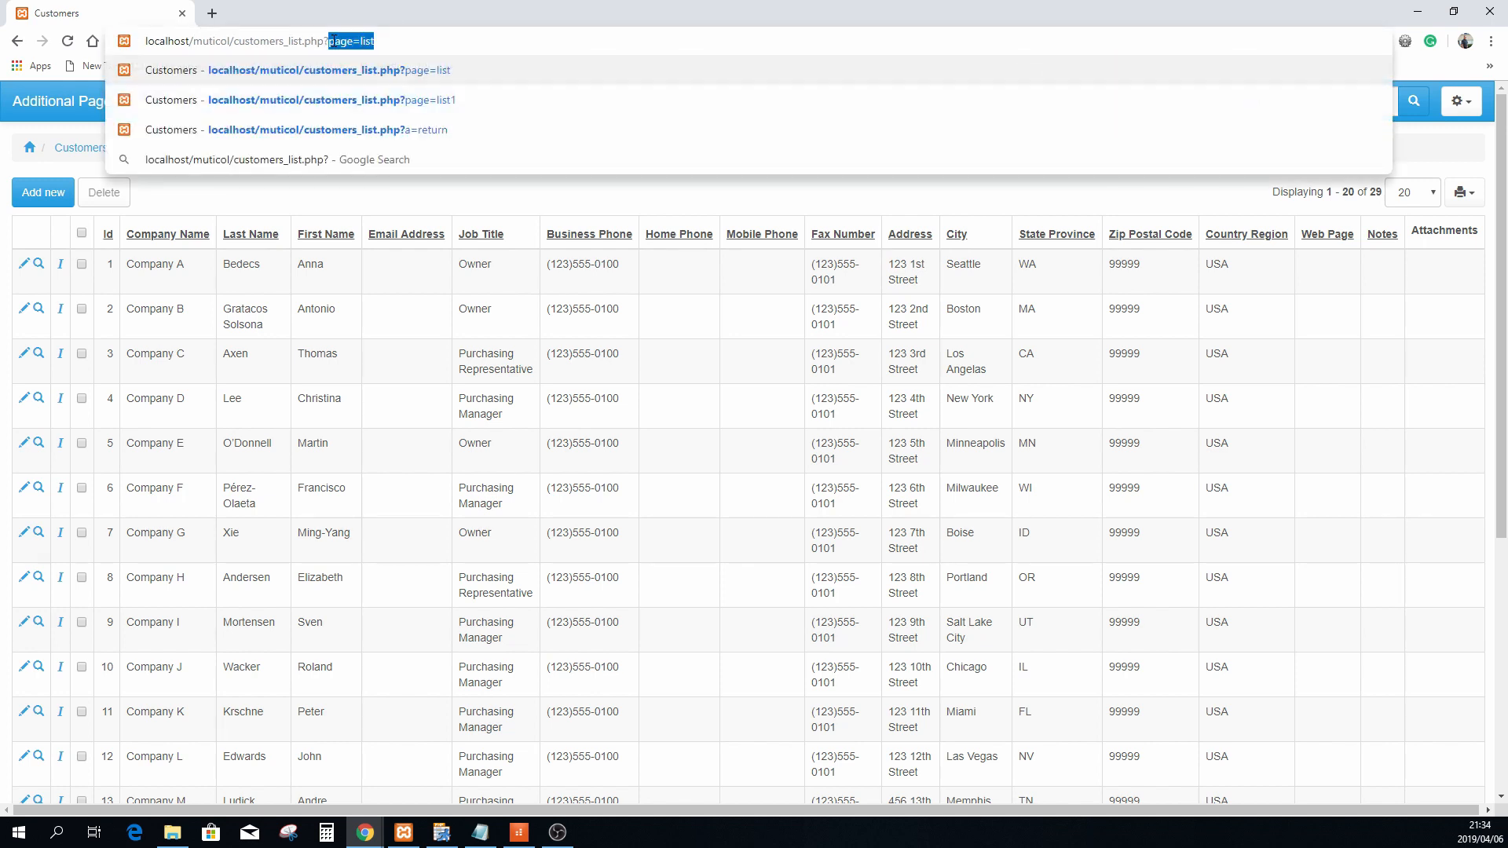
text(page=)
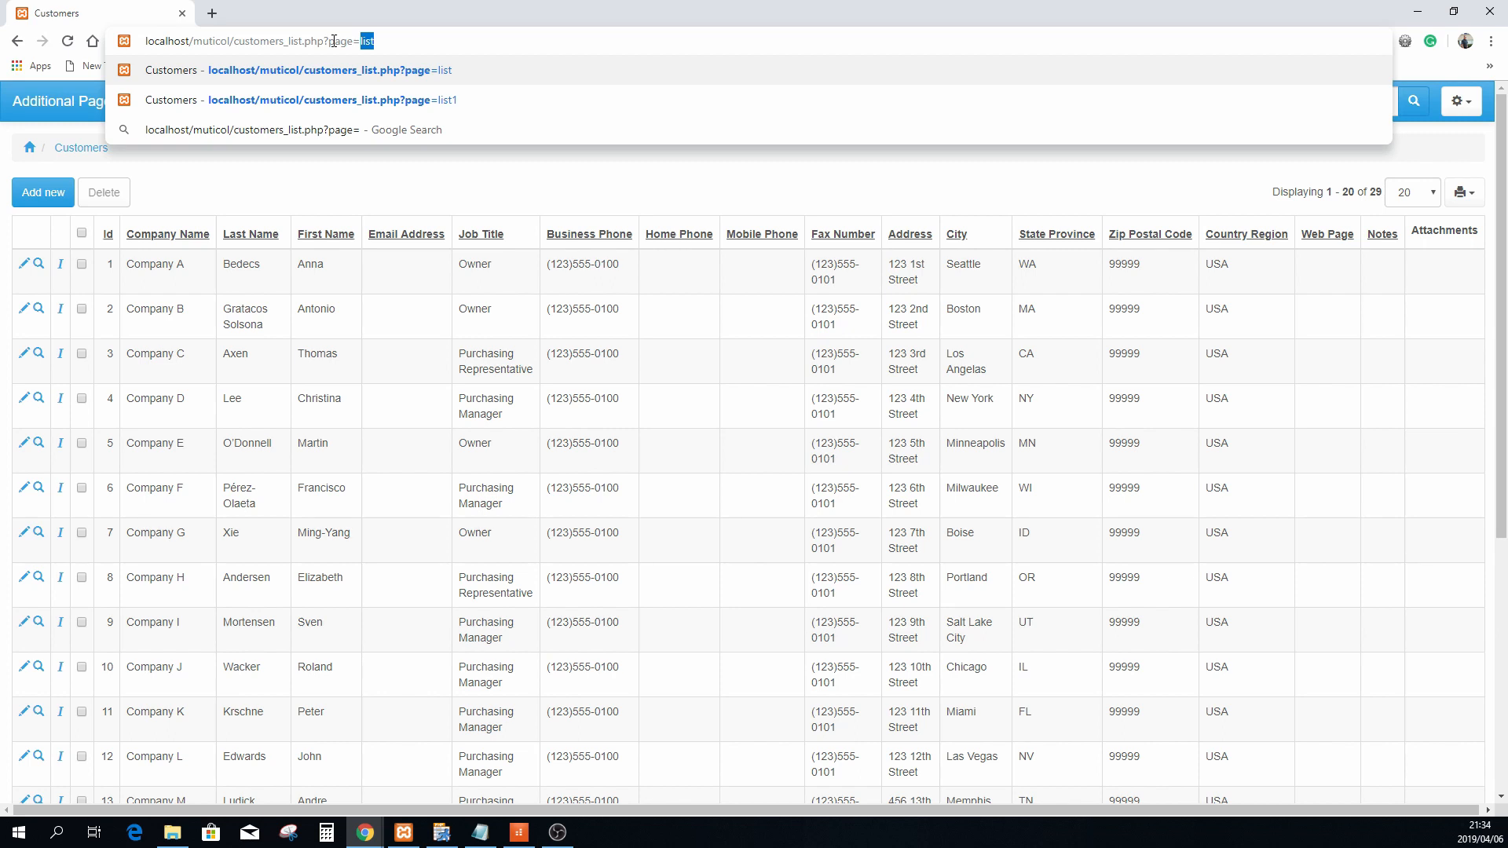
text(list)
key(Return)
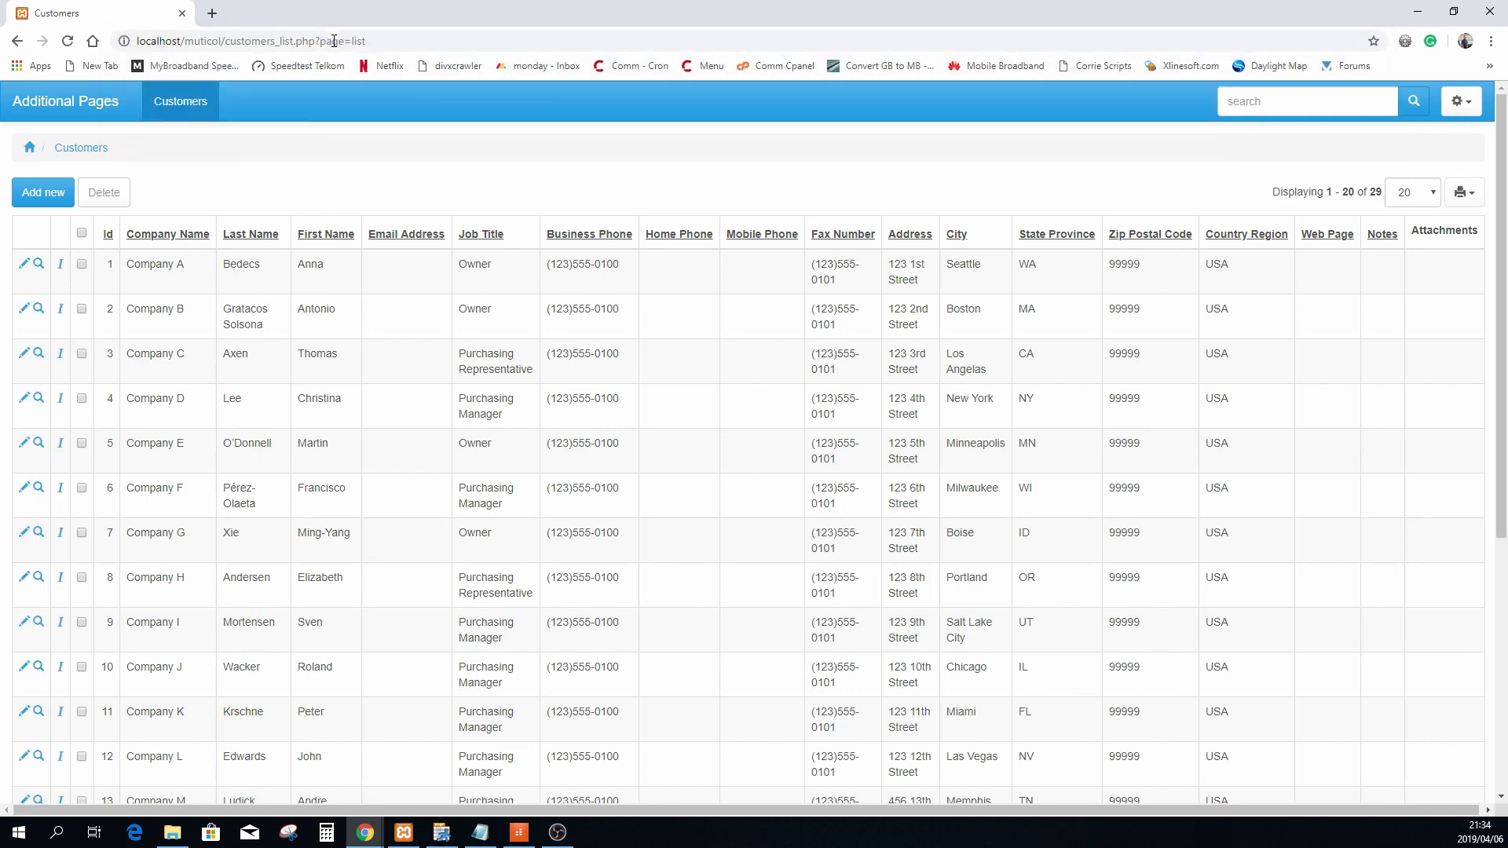
Change the address parameter to page=list1 and load the alternative Customers list page
click(333, 41)
click(377, 42)
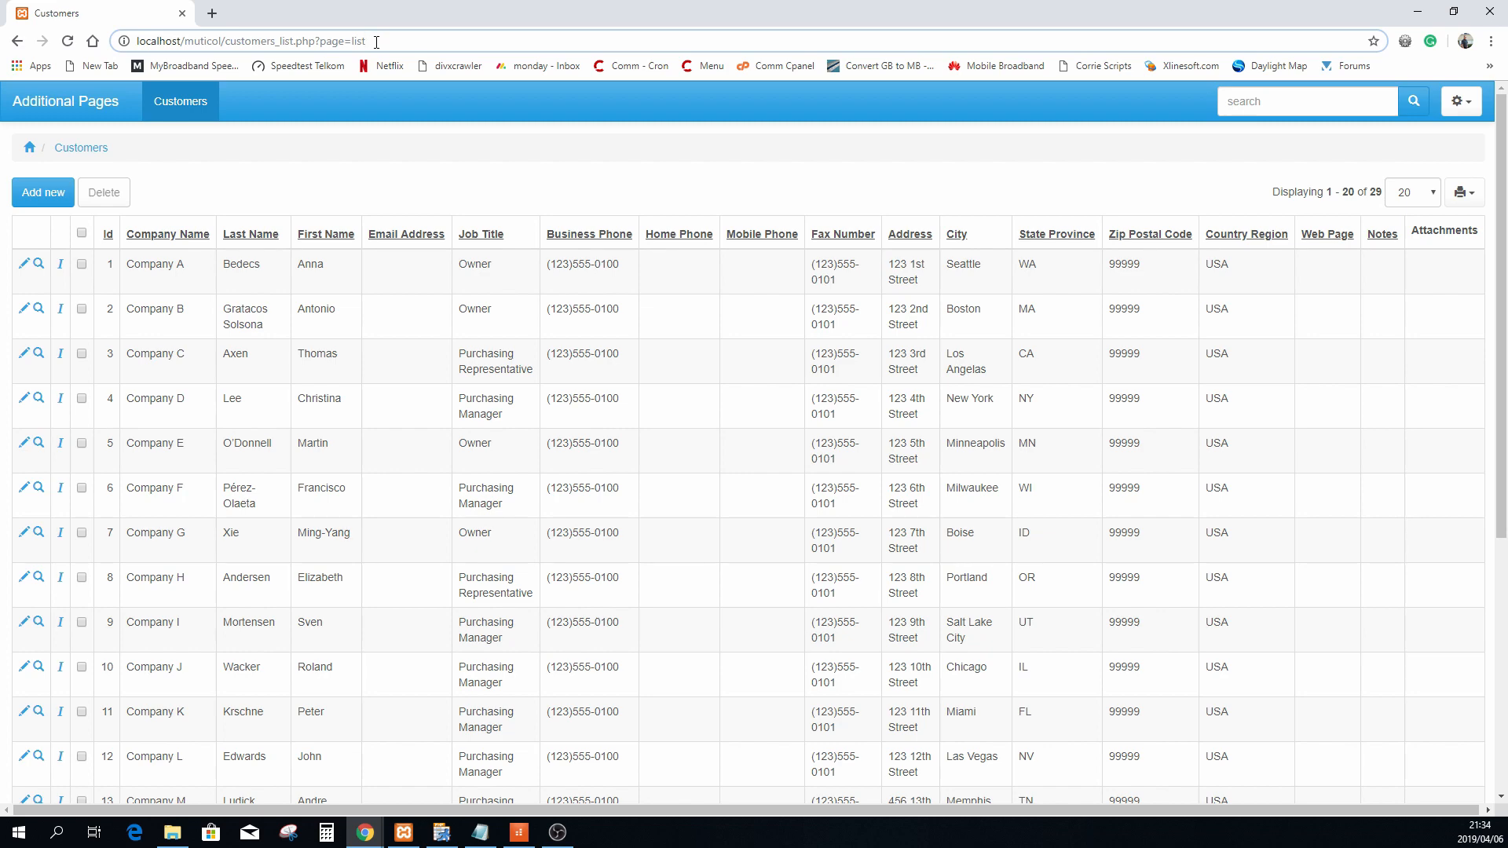
text(1)
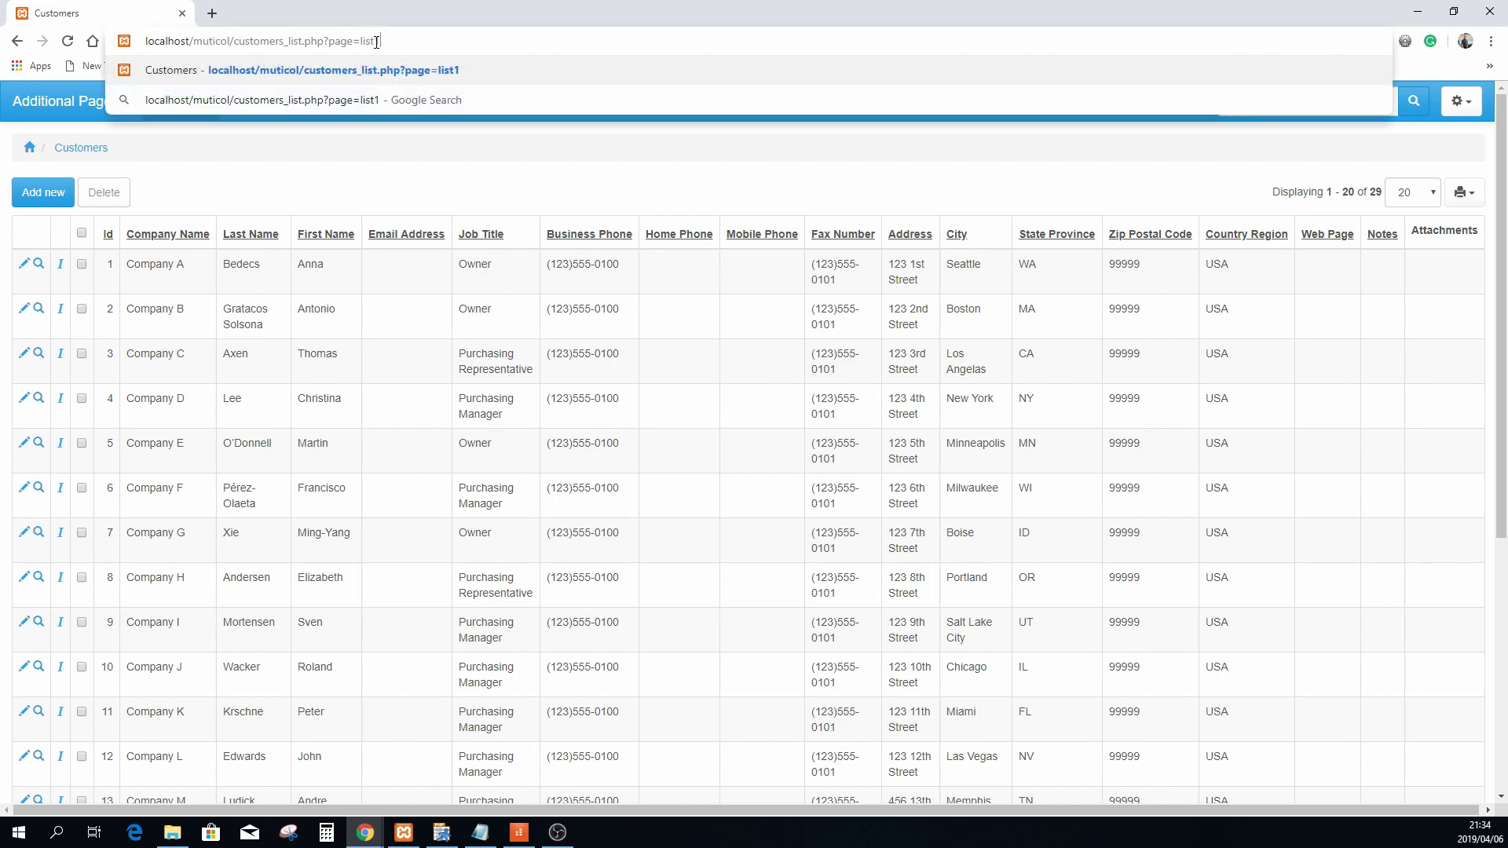
key(Return)
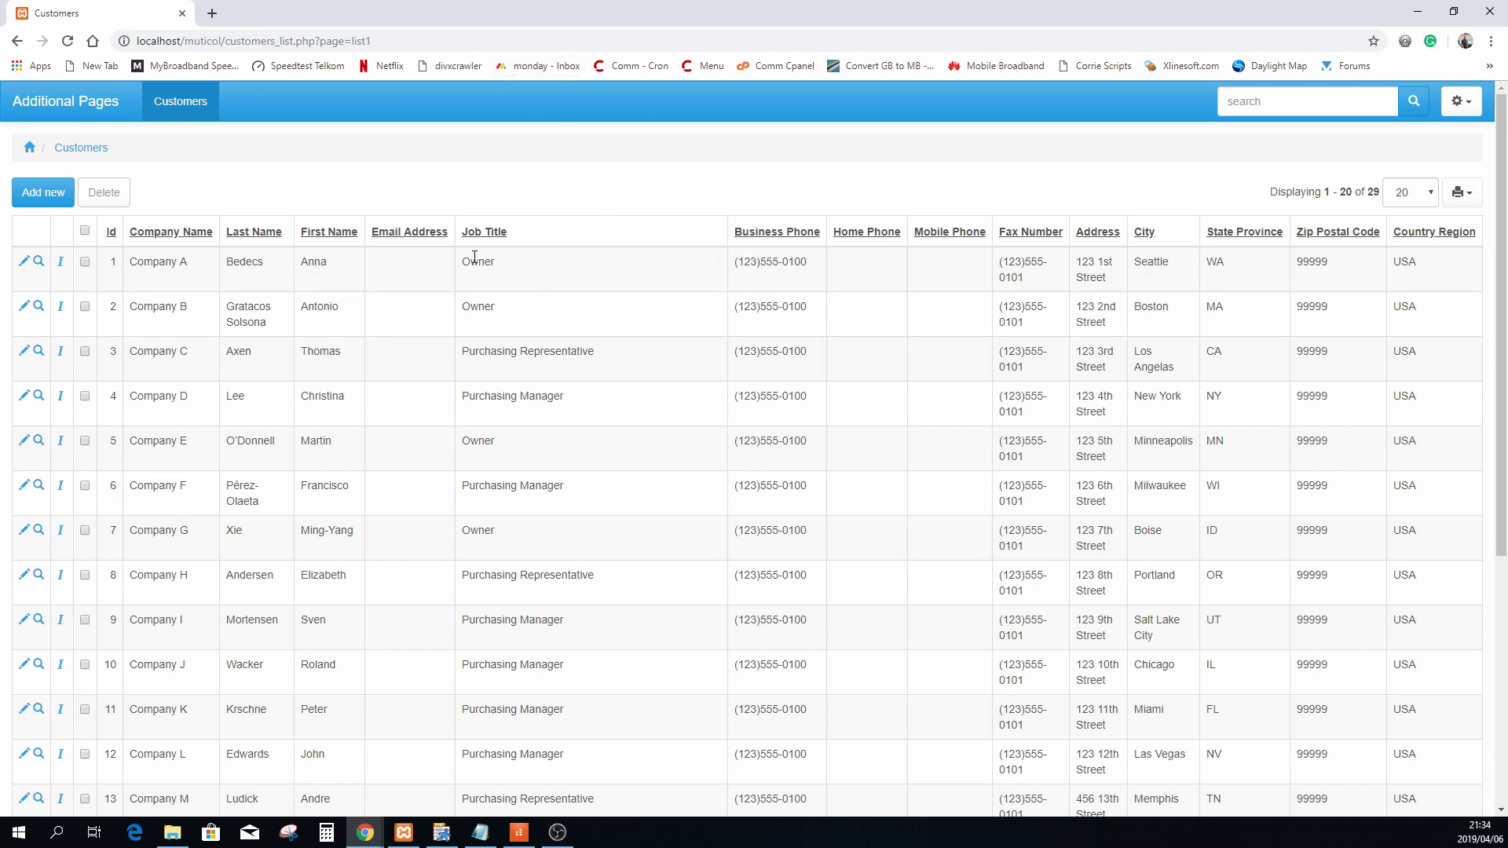
Change the address parameter back to page=list and reload the Customers list
click(400, 48)
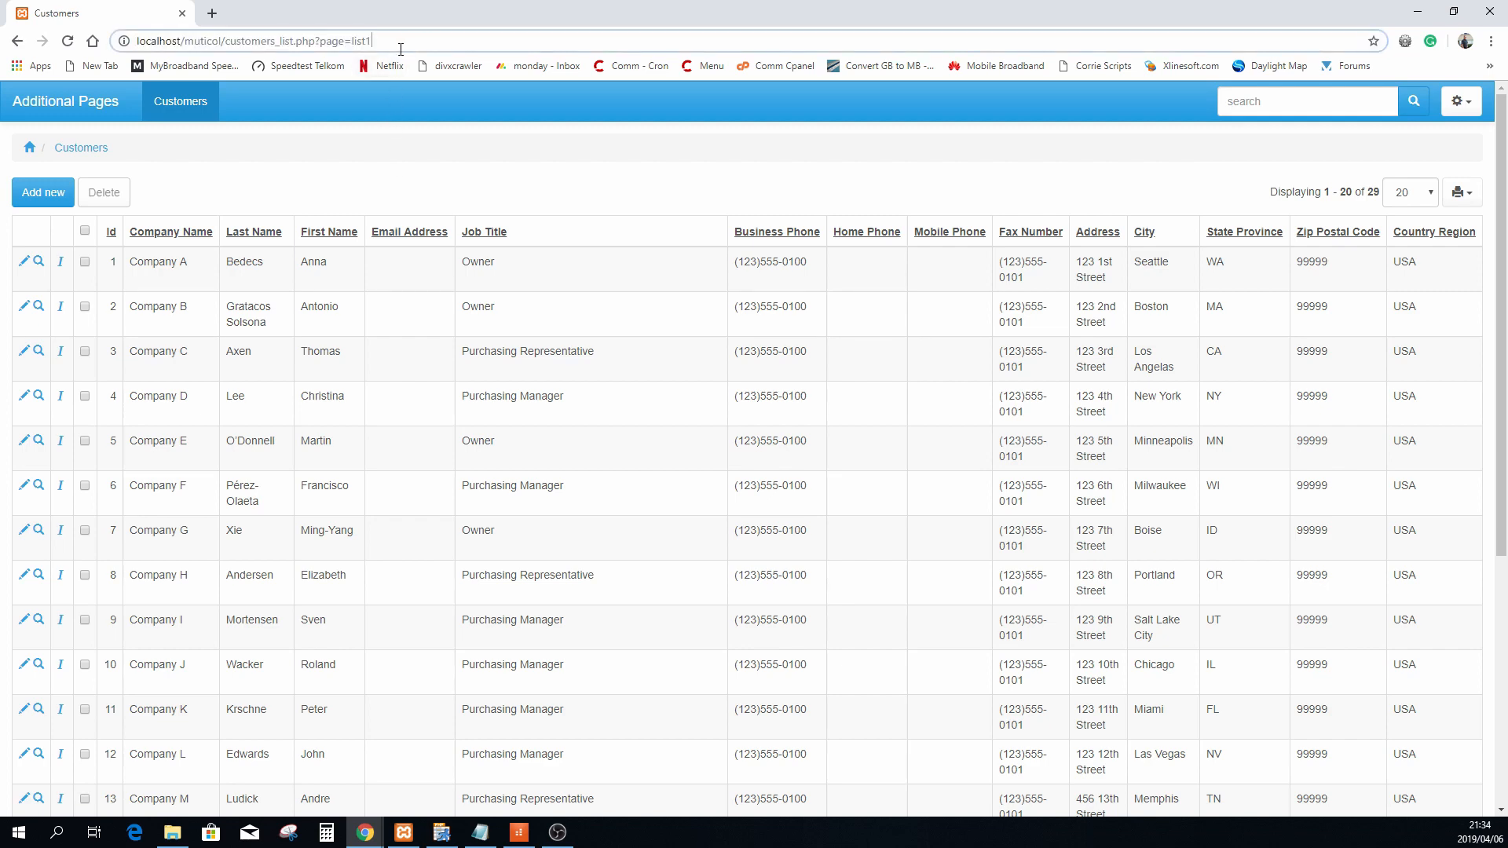
key(BackSpace)
key(Return)
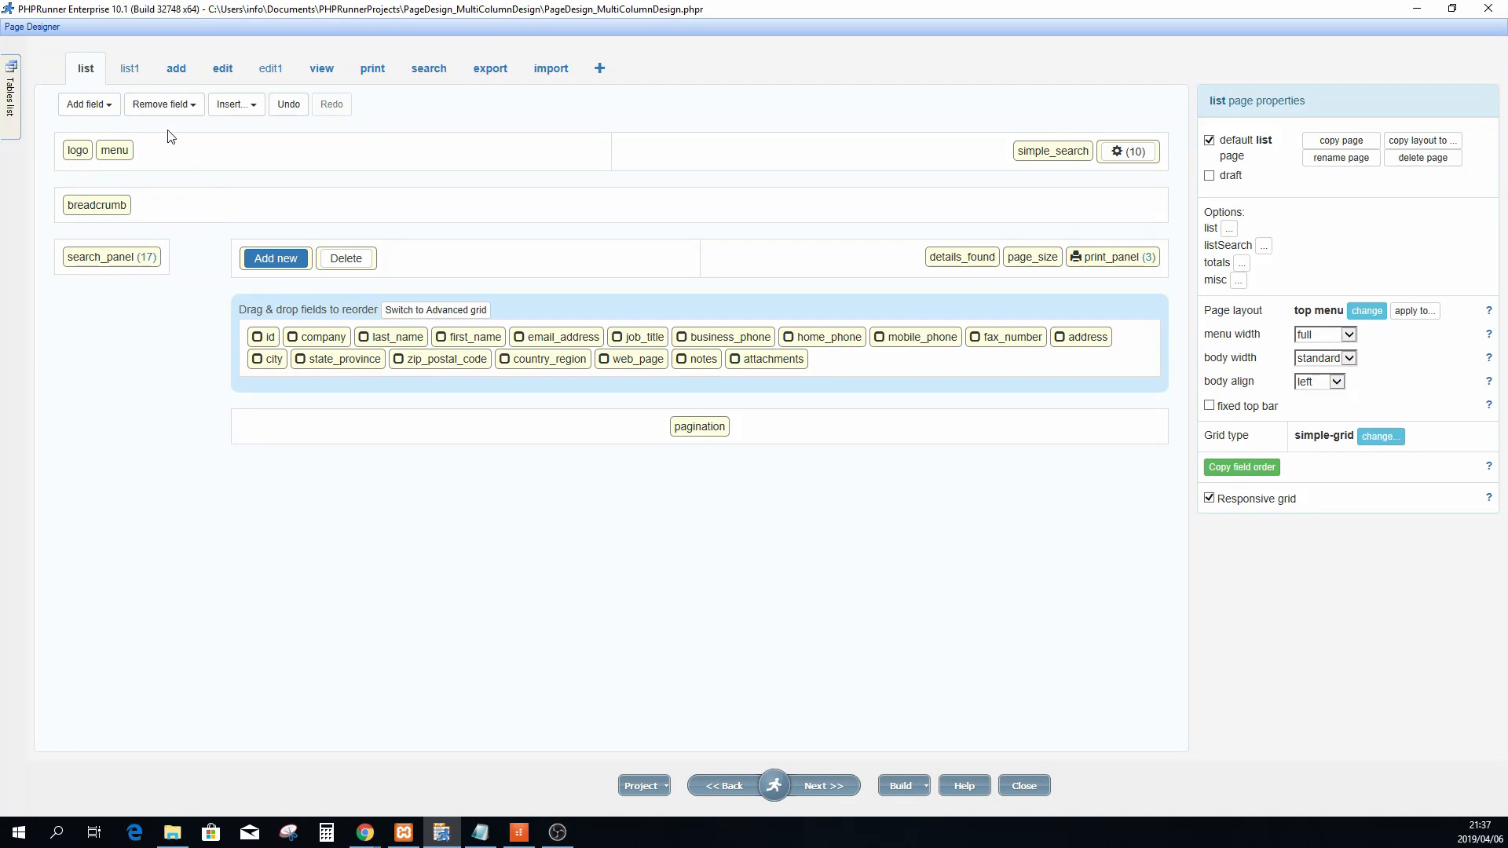
Review the list1 page in PHPRunner, and highlight the ?page=list parameter in the Chrome address
click(130, 69)
click(365, 832)
click(444, 809)
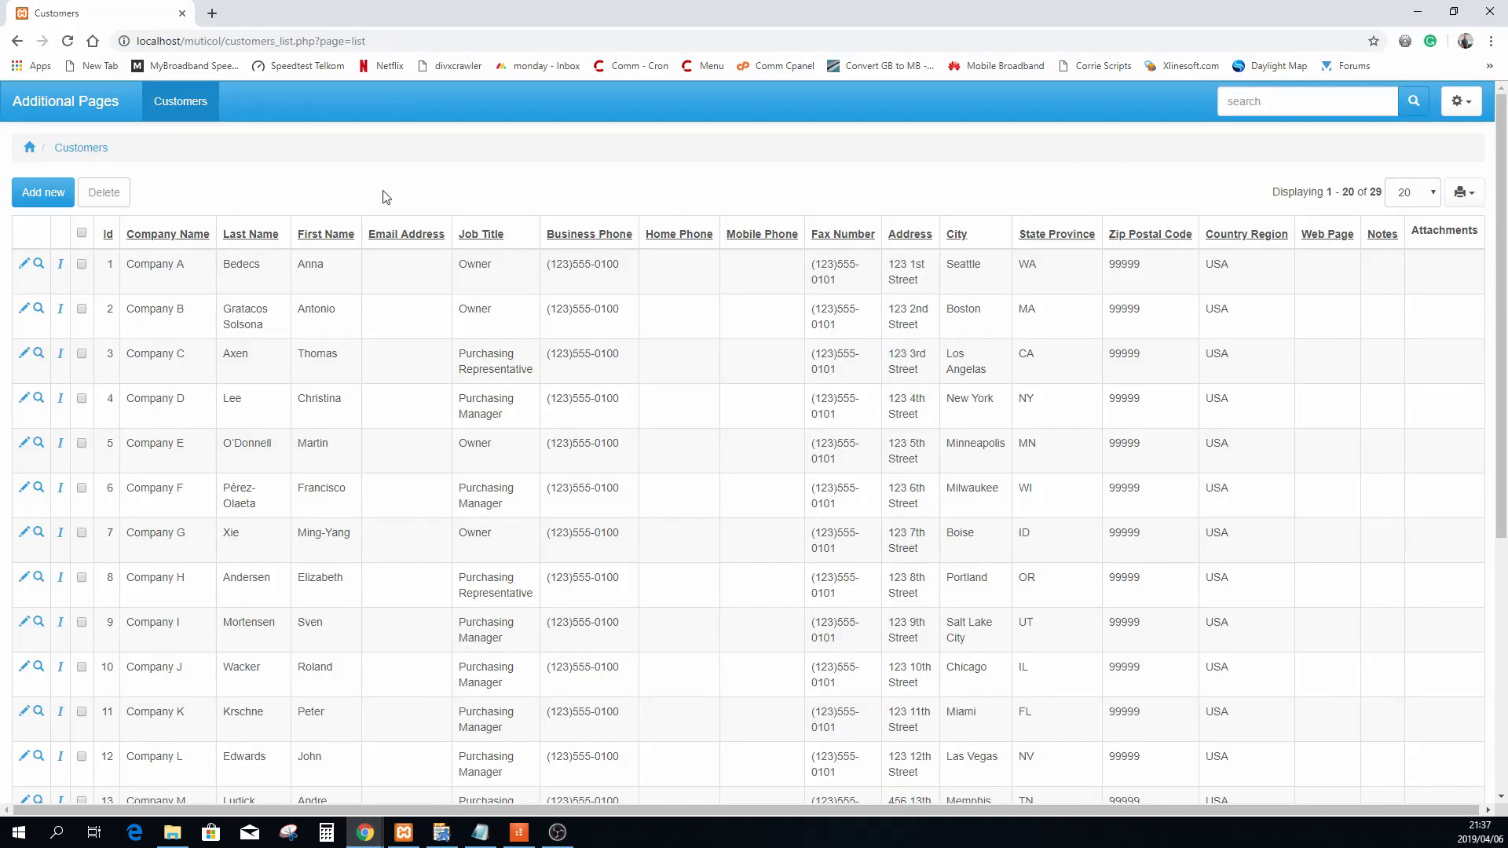
click(321, 44)
click(366, 41)
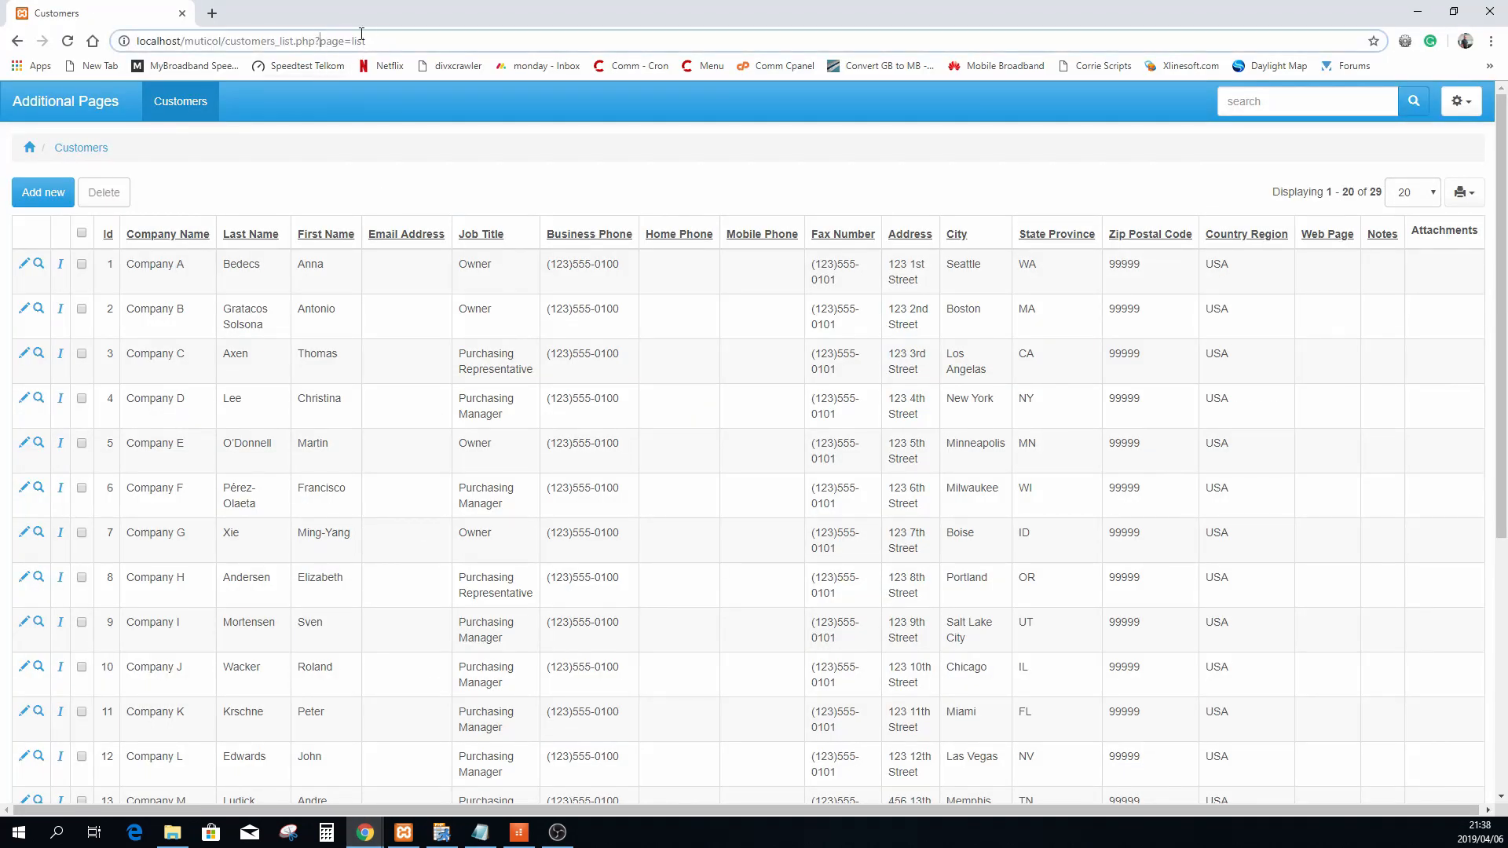
drag(366, 40, 320, 41)
Switch to PHPRunner, continue to Events and open the customers "List page: Before process" event
click(443, 834)
click(819, 788)
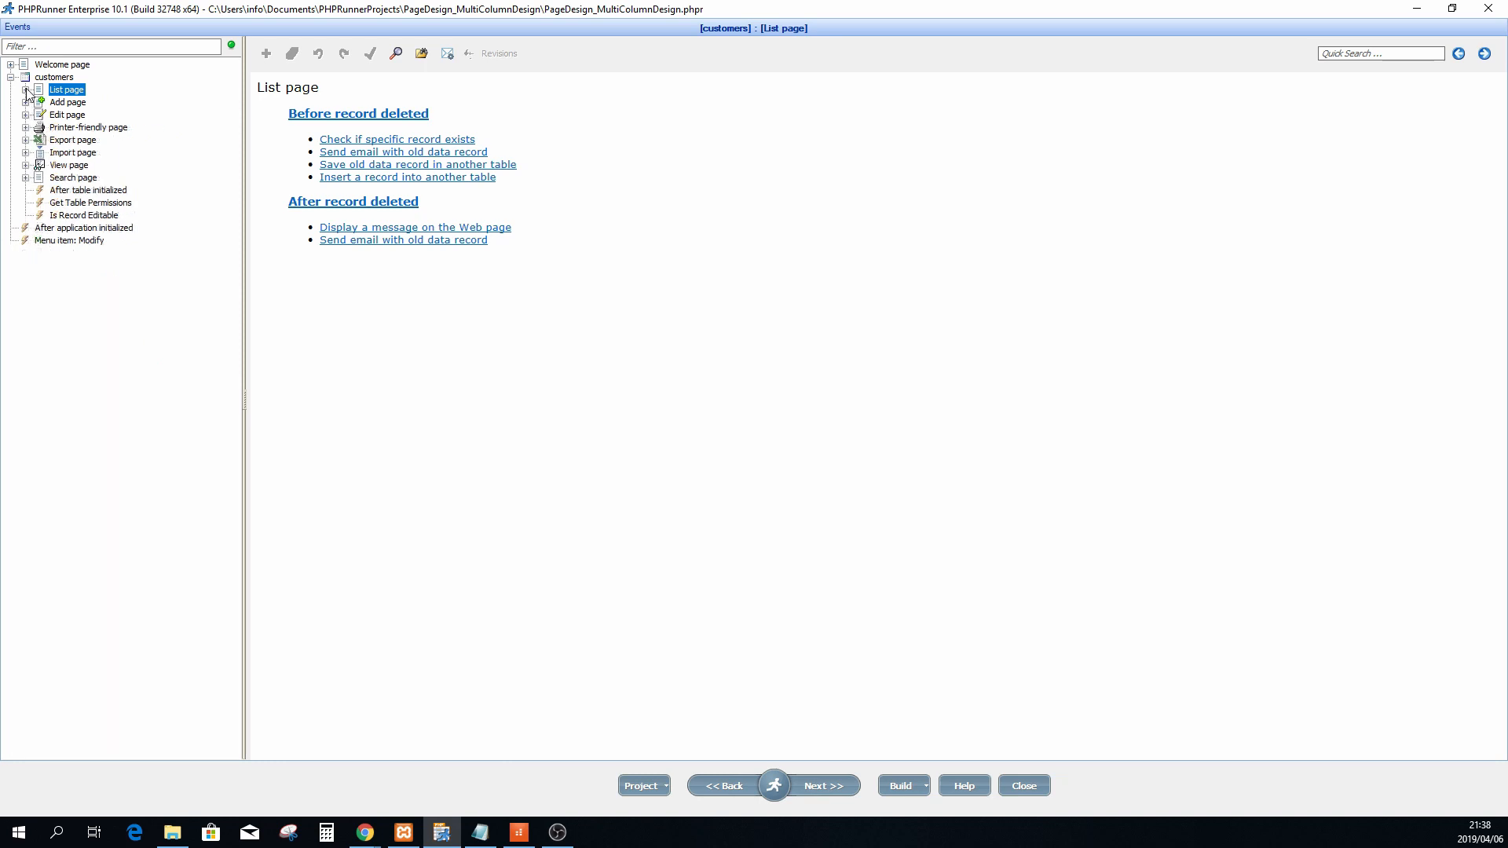
click(110, 103)
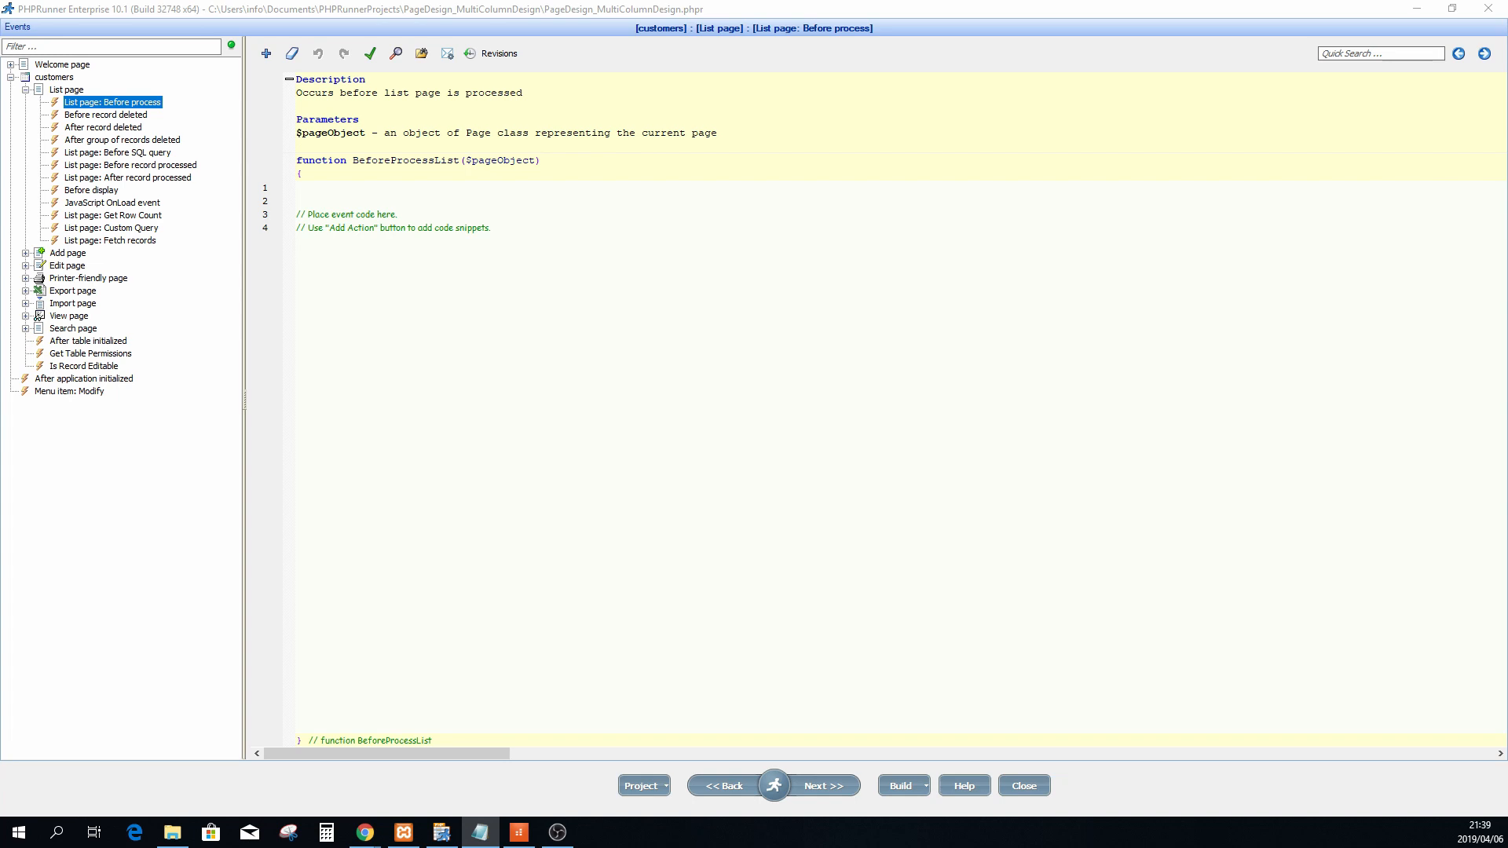
Replace the placeholder event code with an empty IF(IsSet($_GET["page"])) { } block and highlight its IsSet condition
drag(493, 228, 460, 253)
text($_GET["page"])
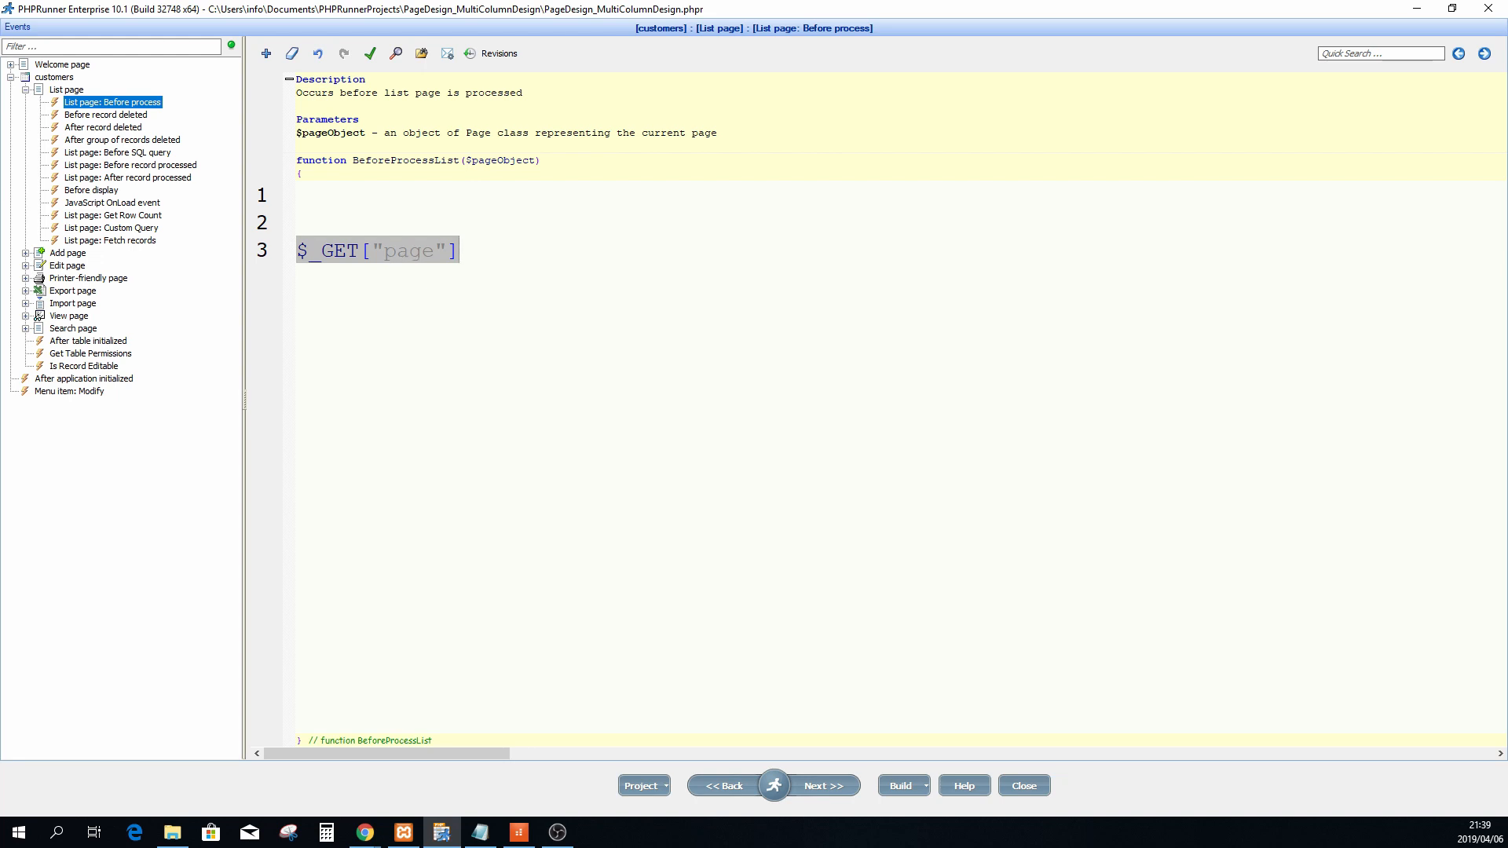
text(IF(IsSet($_GET["page"])) {  })
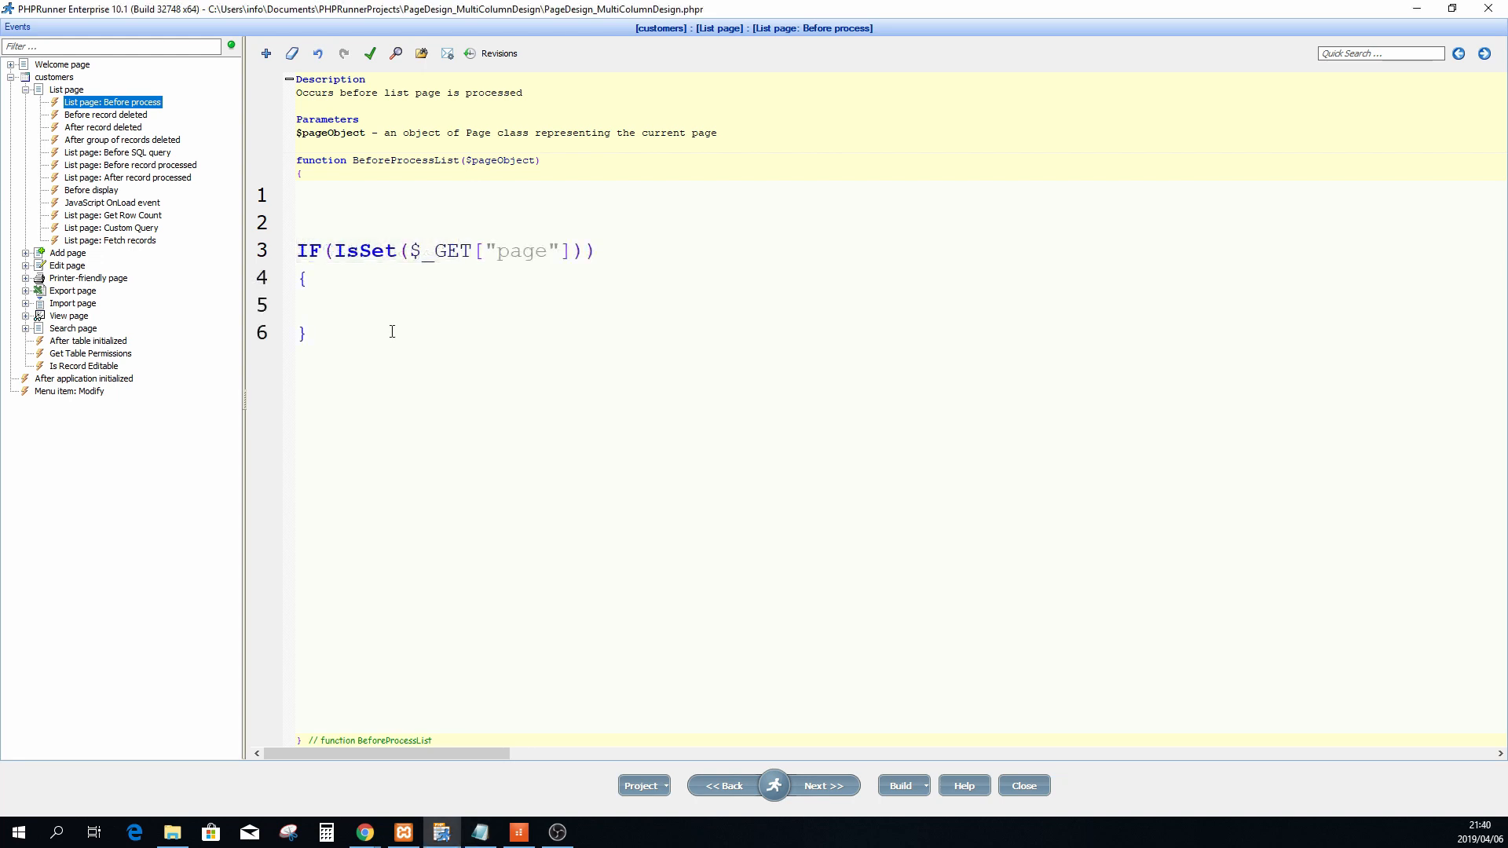
drag(333, 250, 562, 254)
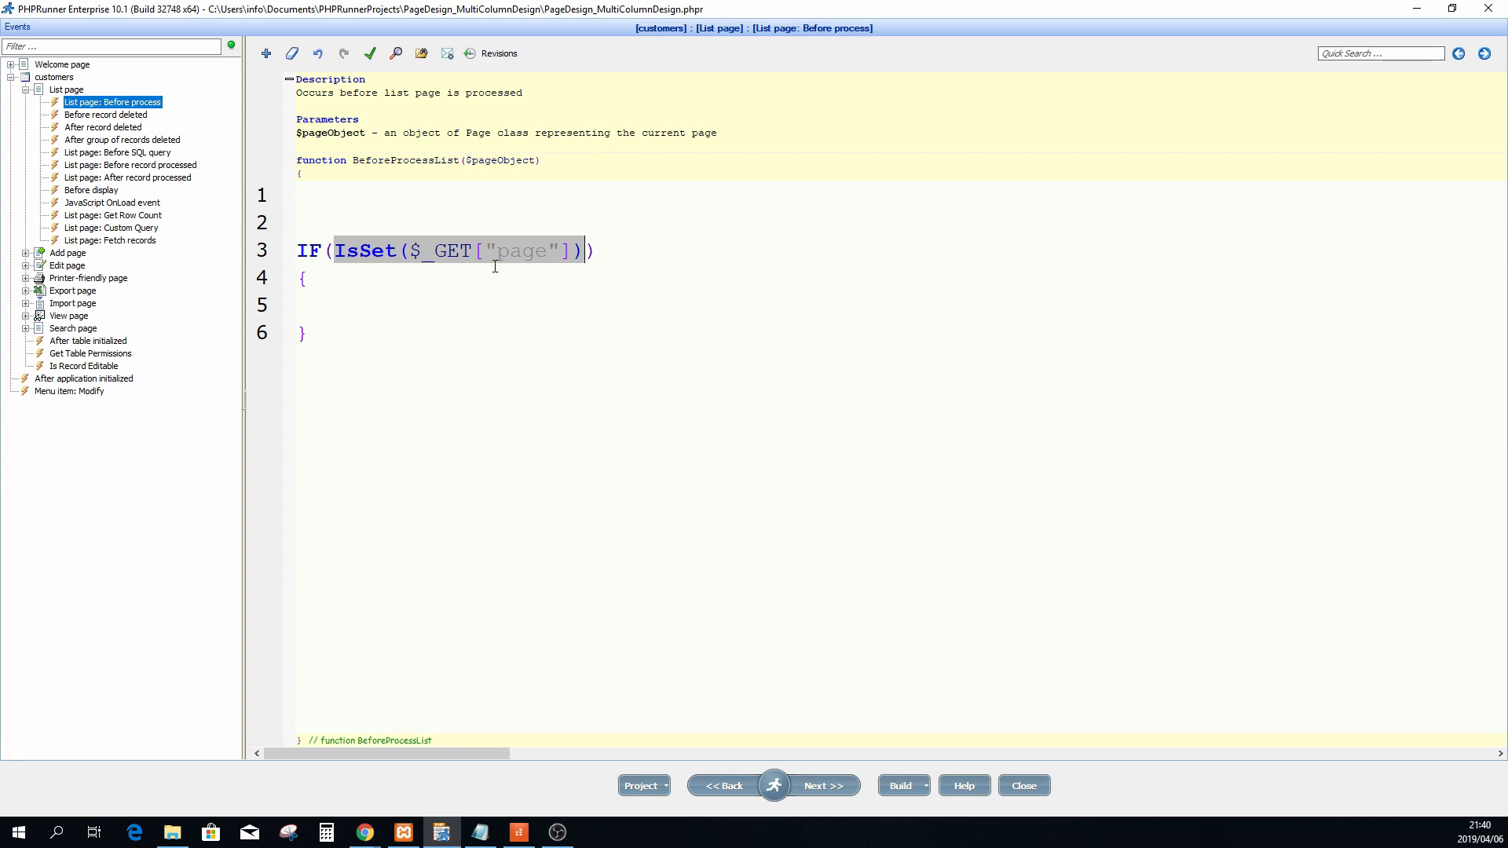
Fill the IF block with nested checks setting $_SESSION["listpage"] to "1" for page "list" and "2" for page "list1"
click(360, 275)
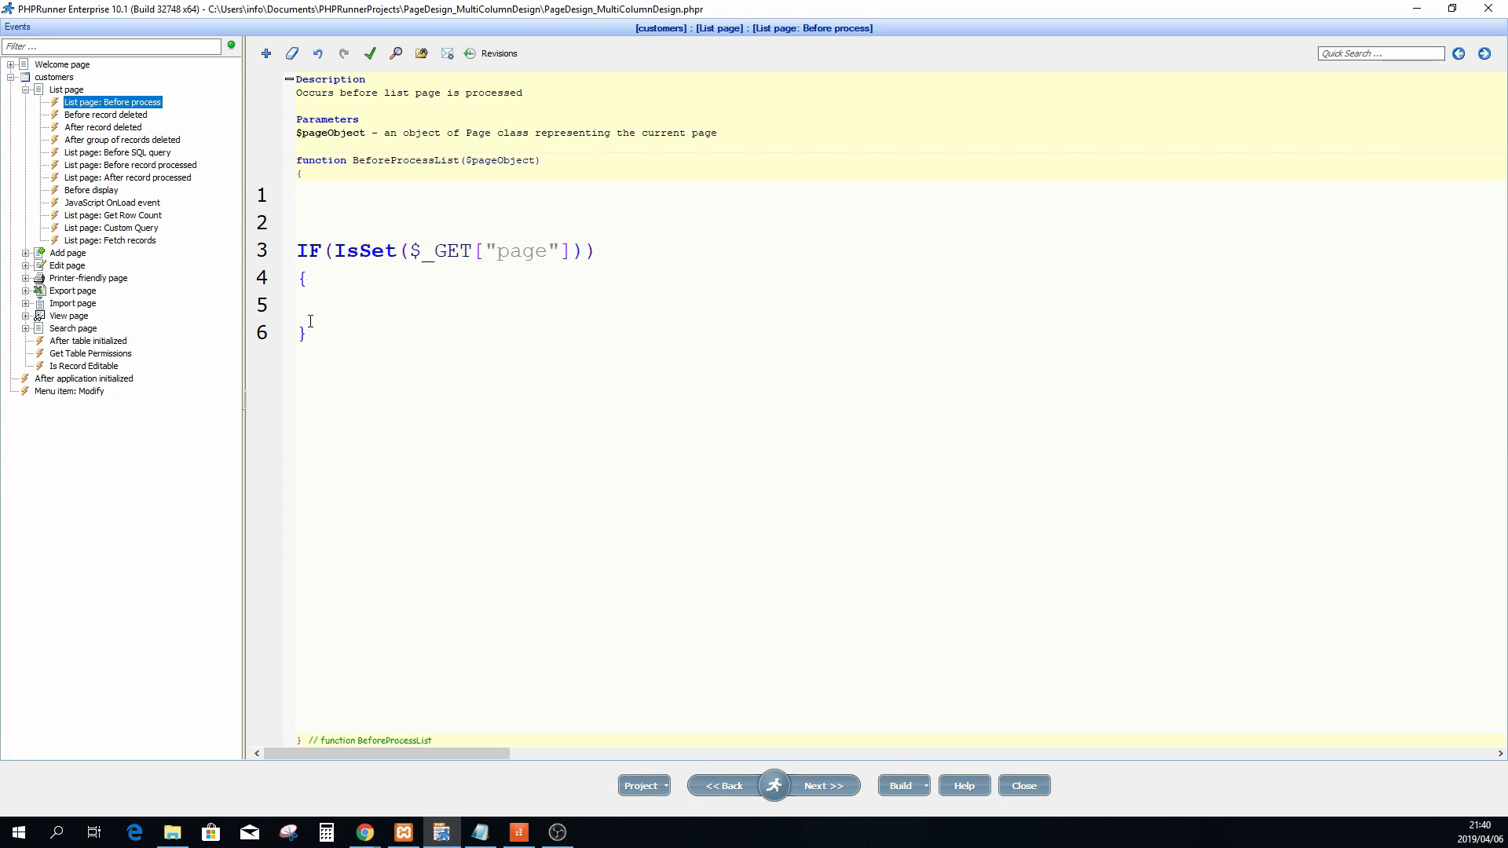
click(339, 279)
click(310, 304)
click(314, 279)
click(312, 329)
drag(334, 249, 511, 267)
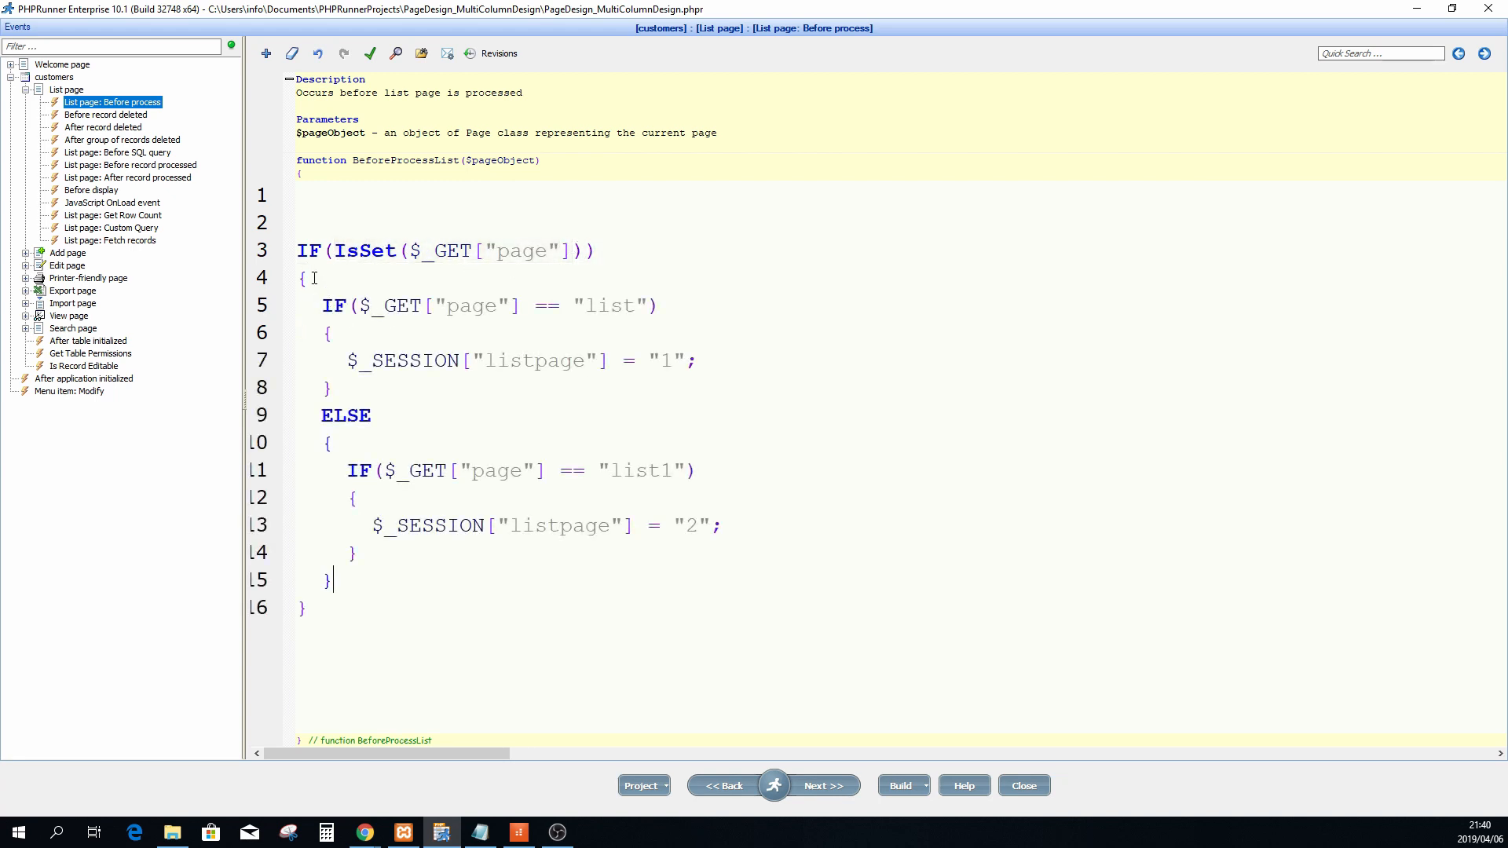
Review the "list" and "list1" conditions and their $_SESSION["listpage"] assignments by highlighting each part of the code
double_click(472, 305)
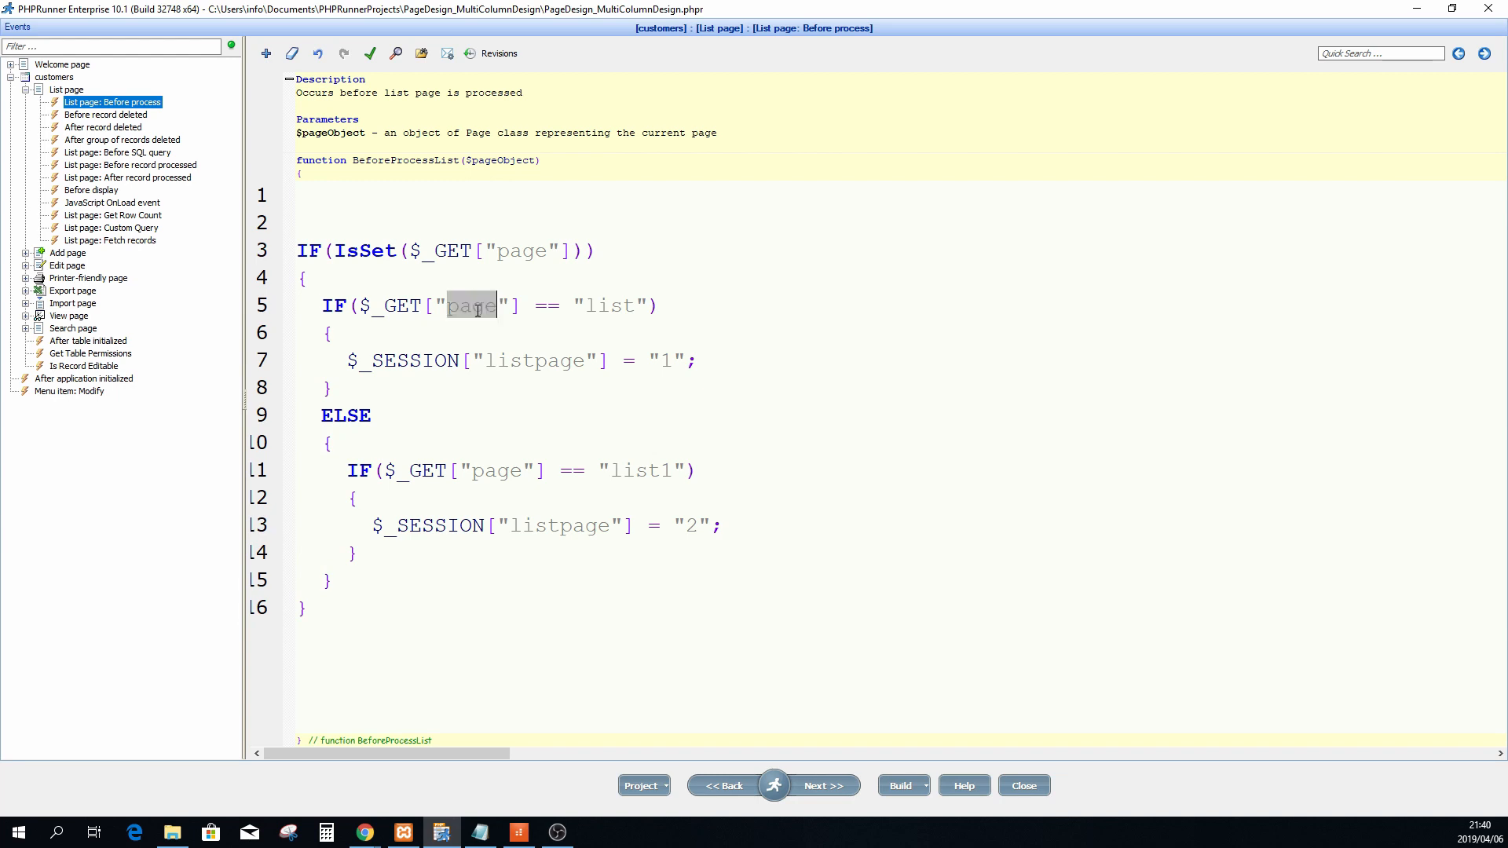
click(558, 305)
drag(558, 305, 540, 304)
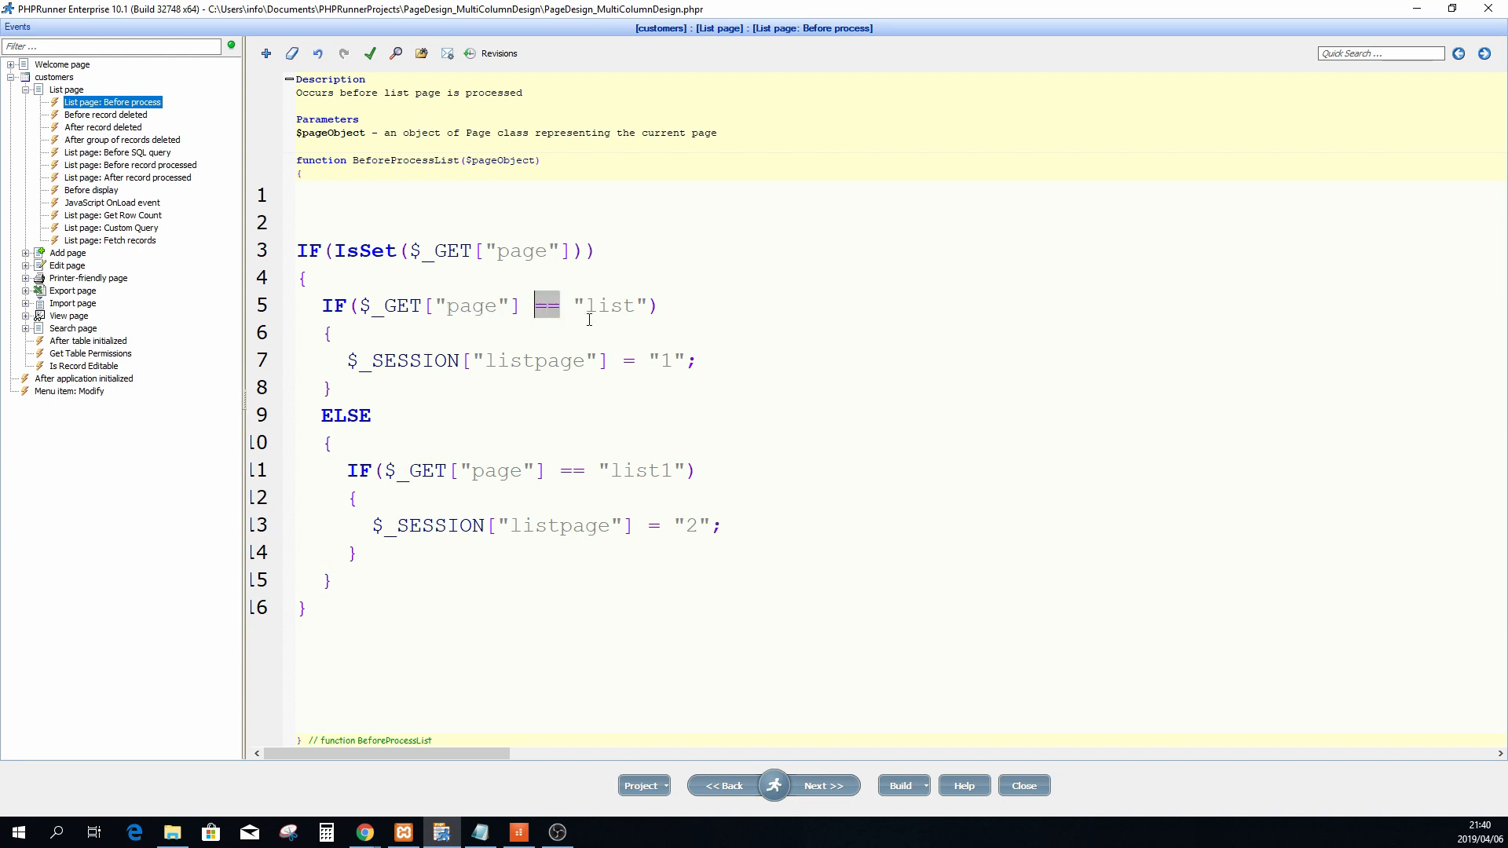
double_click(611, 306)
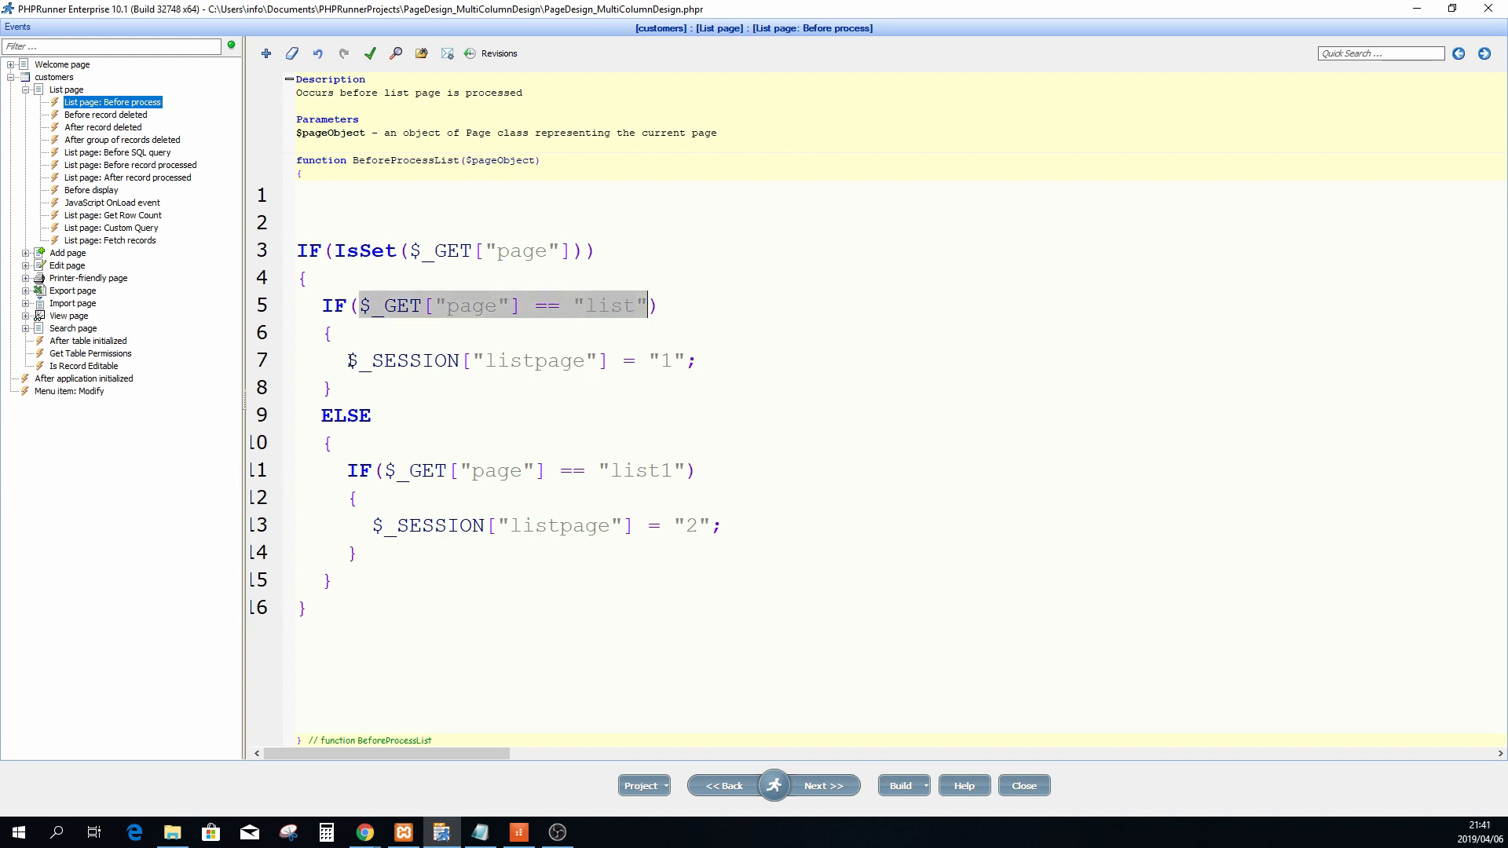
drag(348, 360, 686, 363)
click(334, 442)
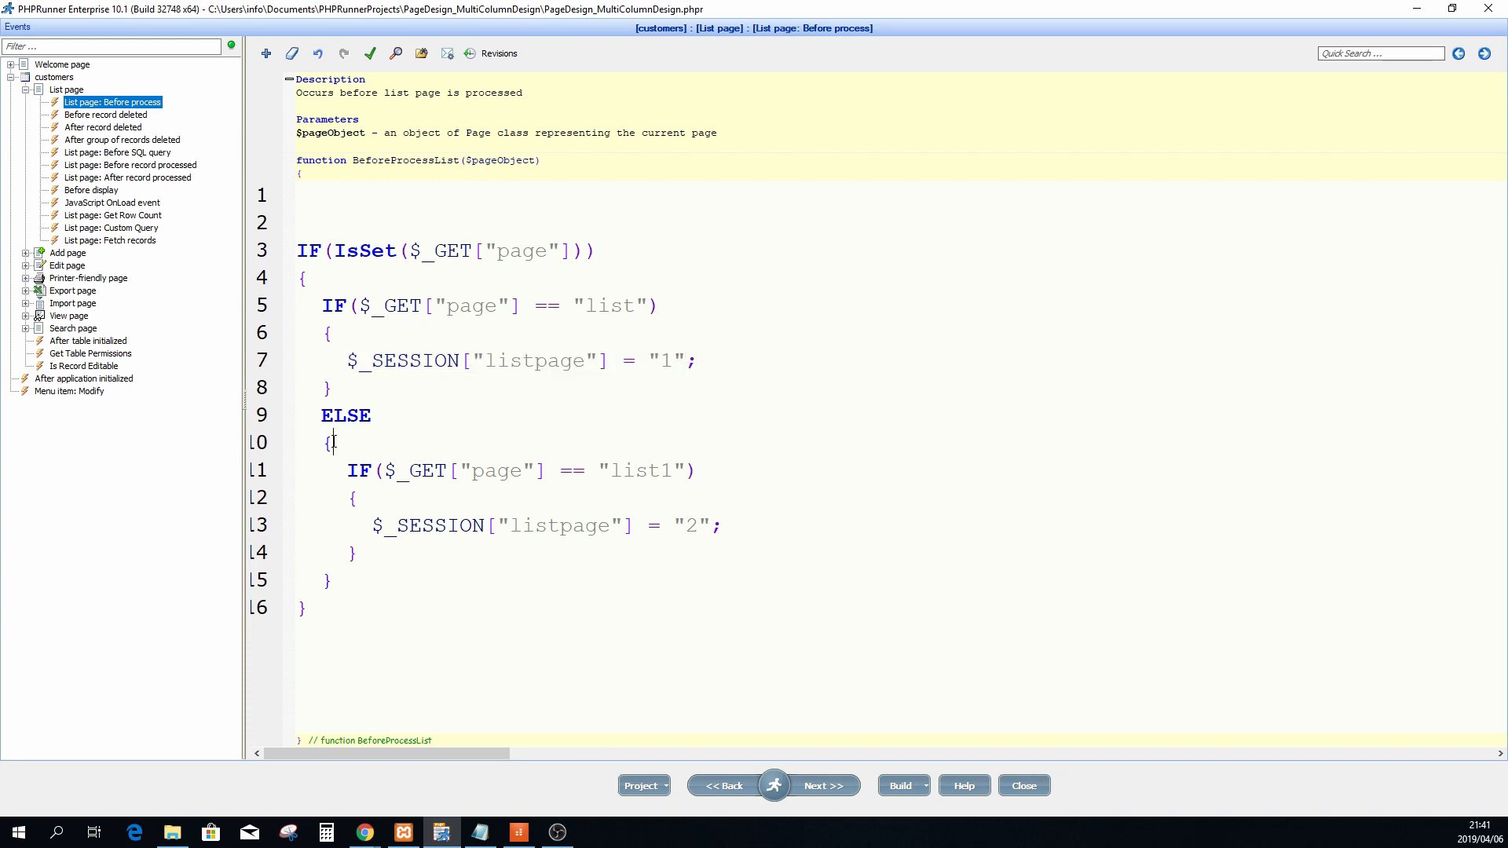
drag(384, 471, 677, 472)
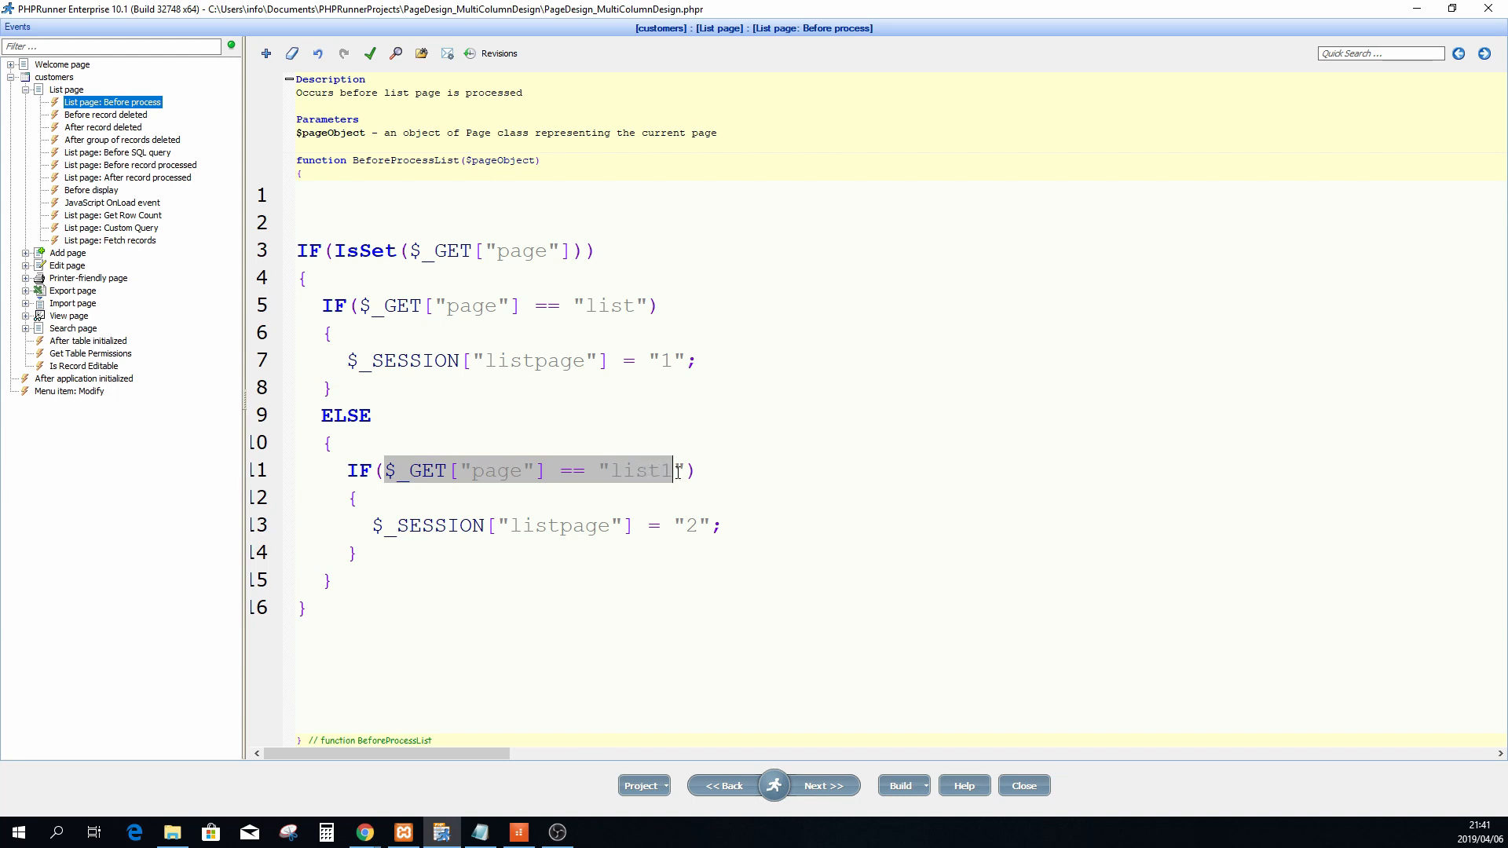
drag(373, 524, 698, 525)
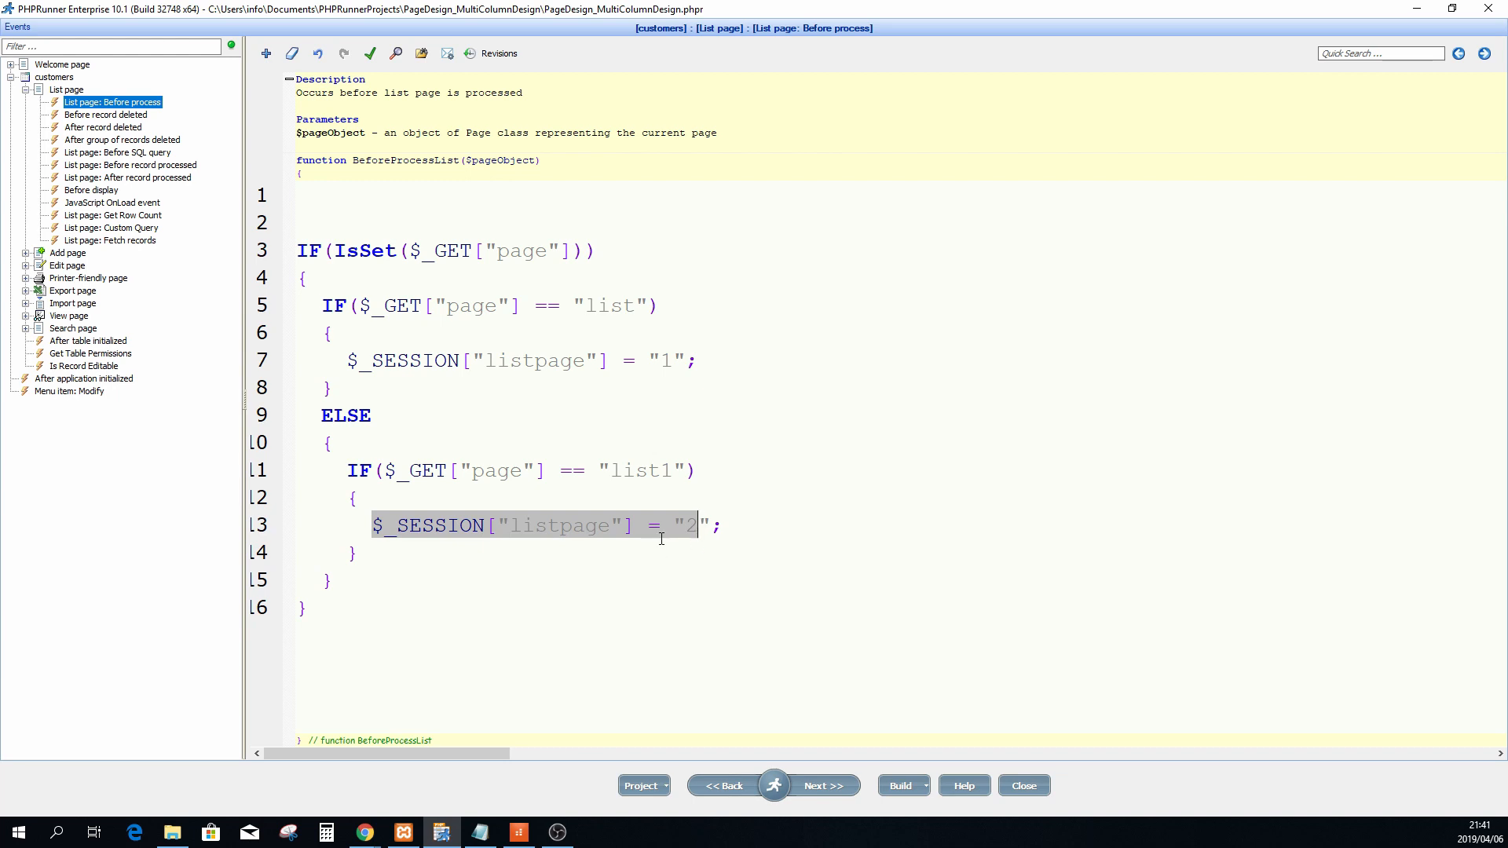
click(661, 541)
drag(347, 361, 610, 361)
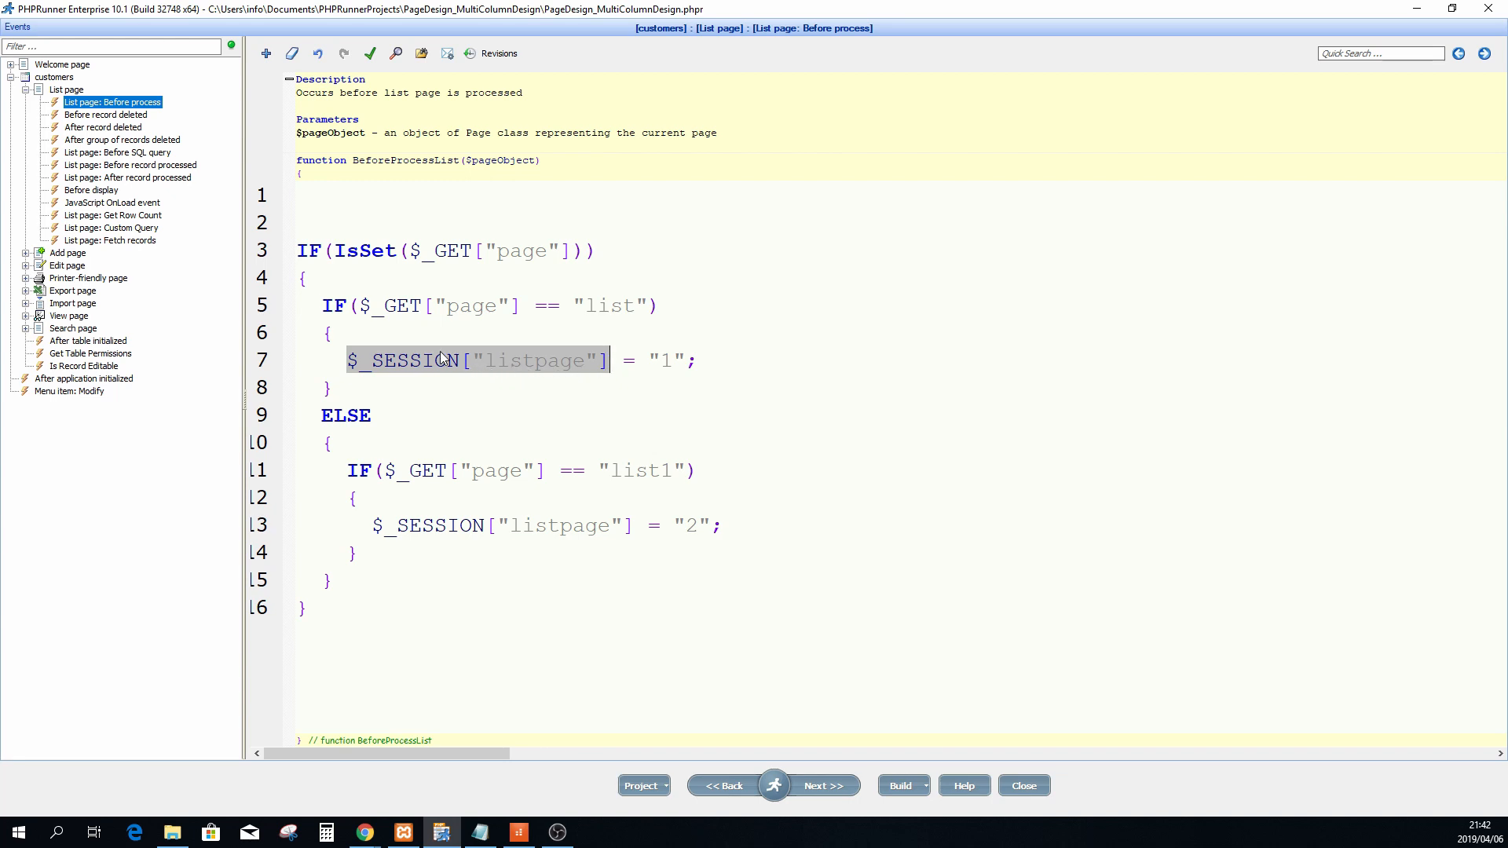
Insert UNSET($_SESSION["listpage"]); above the outer IF statement, followed by a blank line
click(338, 226)
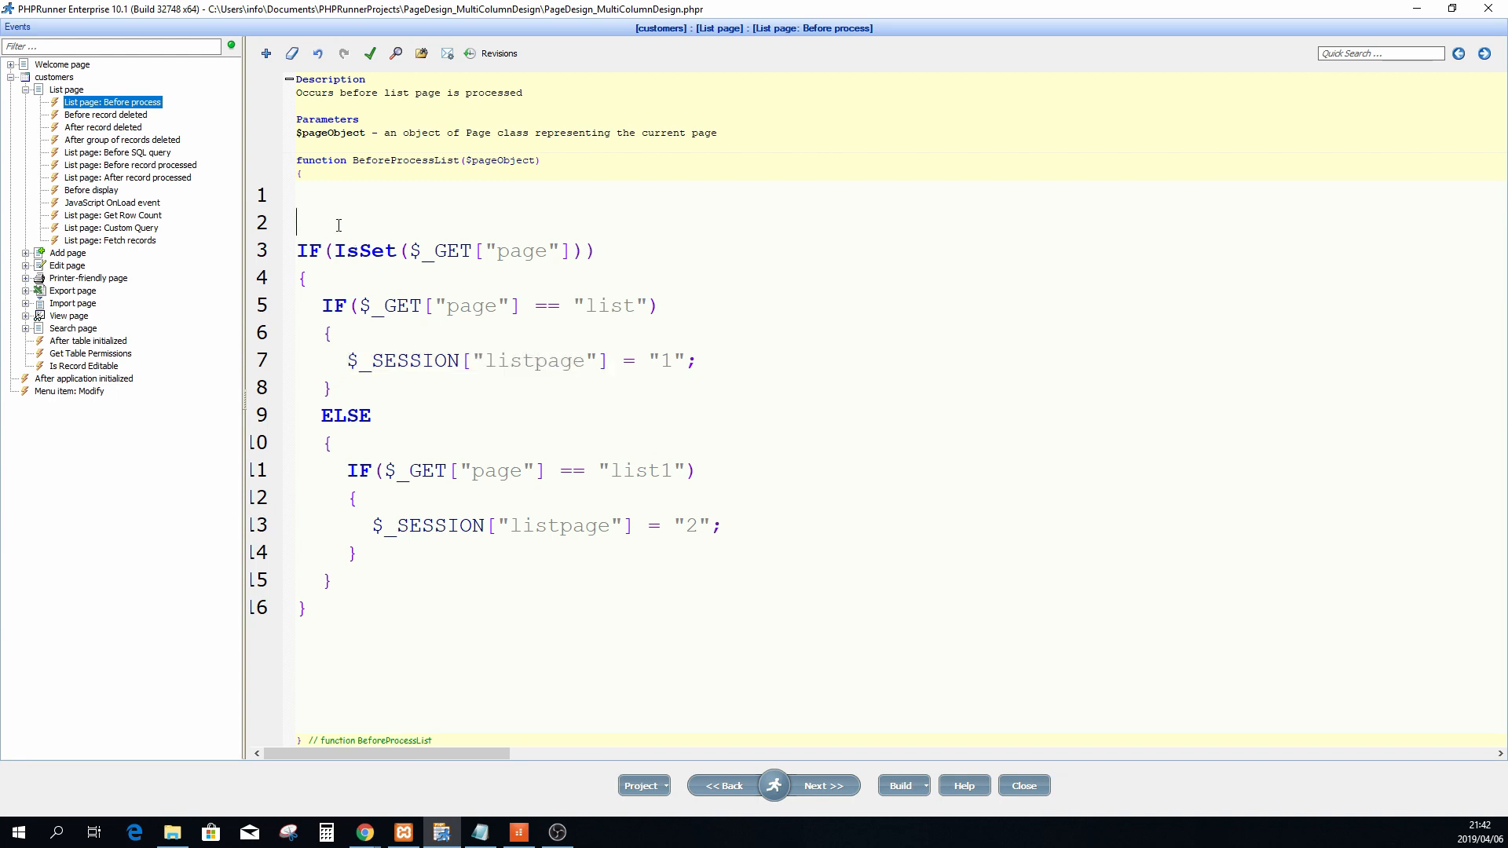
text(UNSET($_SESSION["listpage"]);)
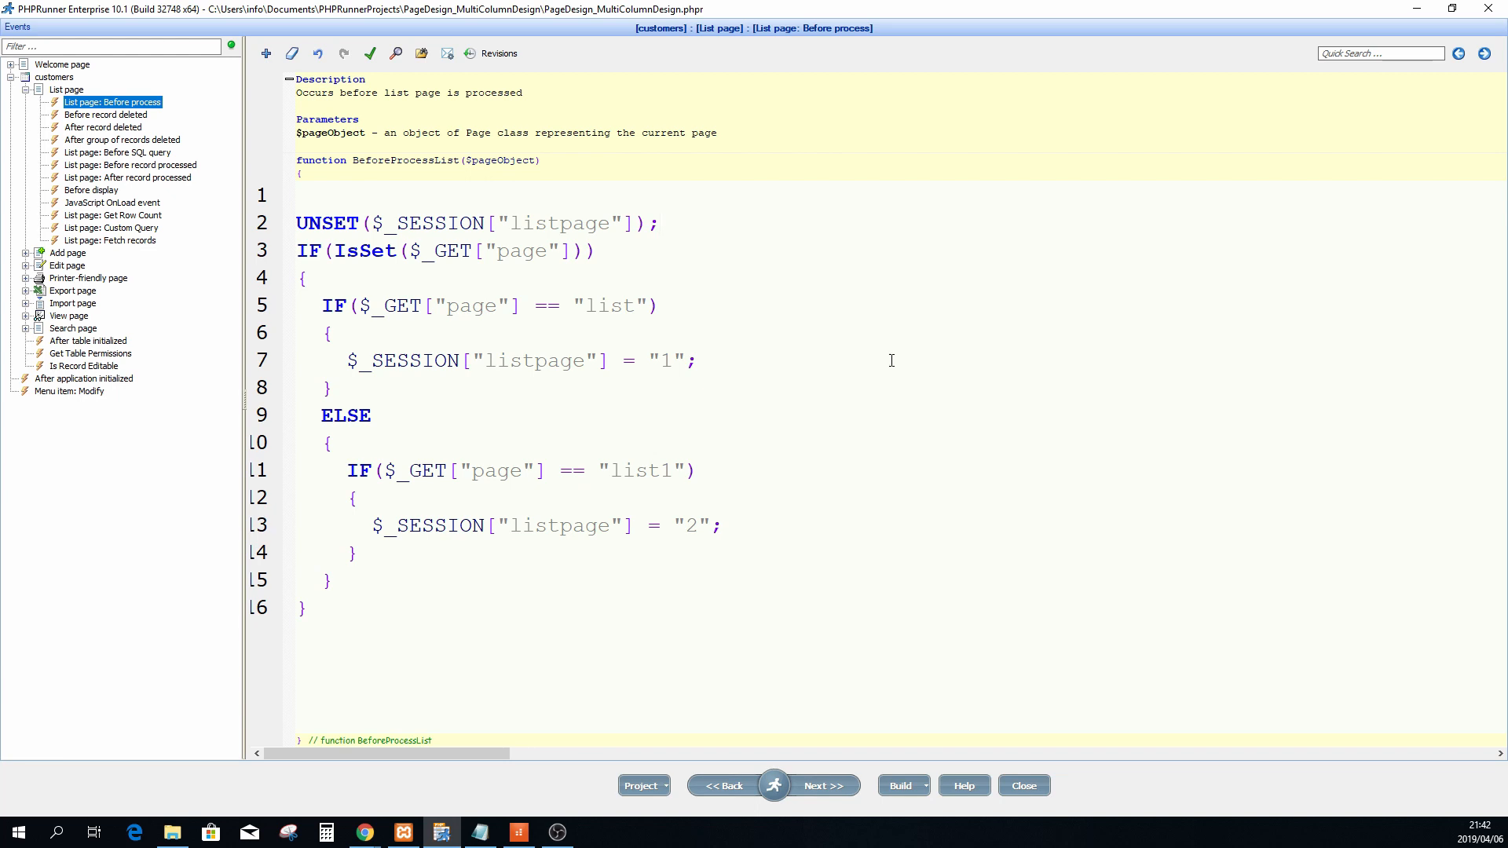
key(Return)
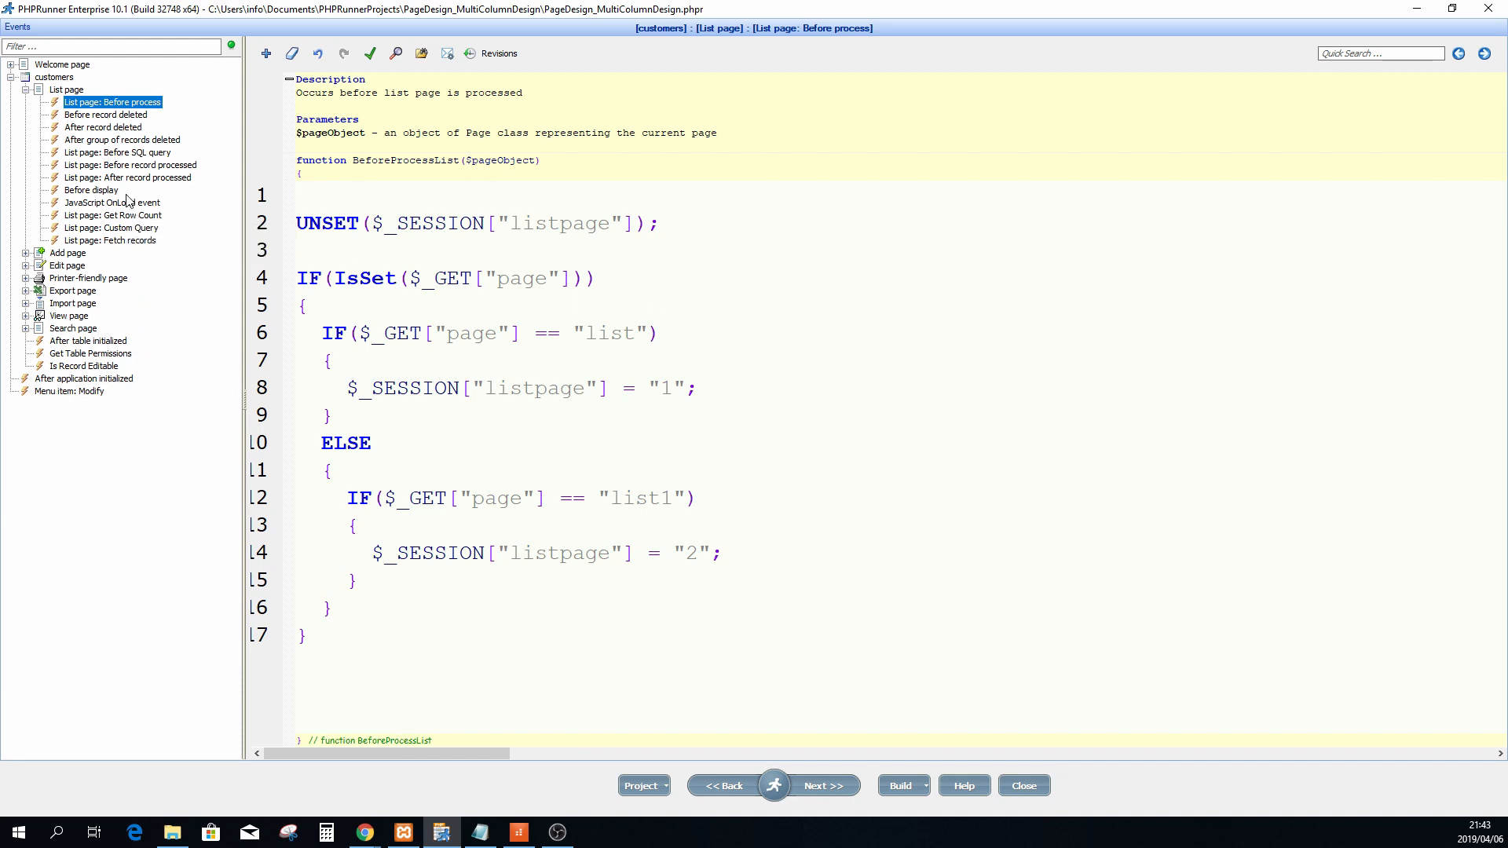
In the "List page: Before SQL query" event, set $strWhereClause to "`company` = 'Company A'" when $_SESSION["listpage"] == "2", and highlight the code
click(135, 154)
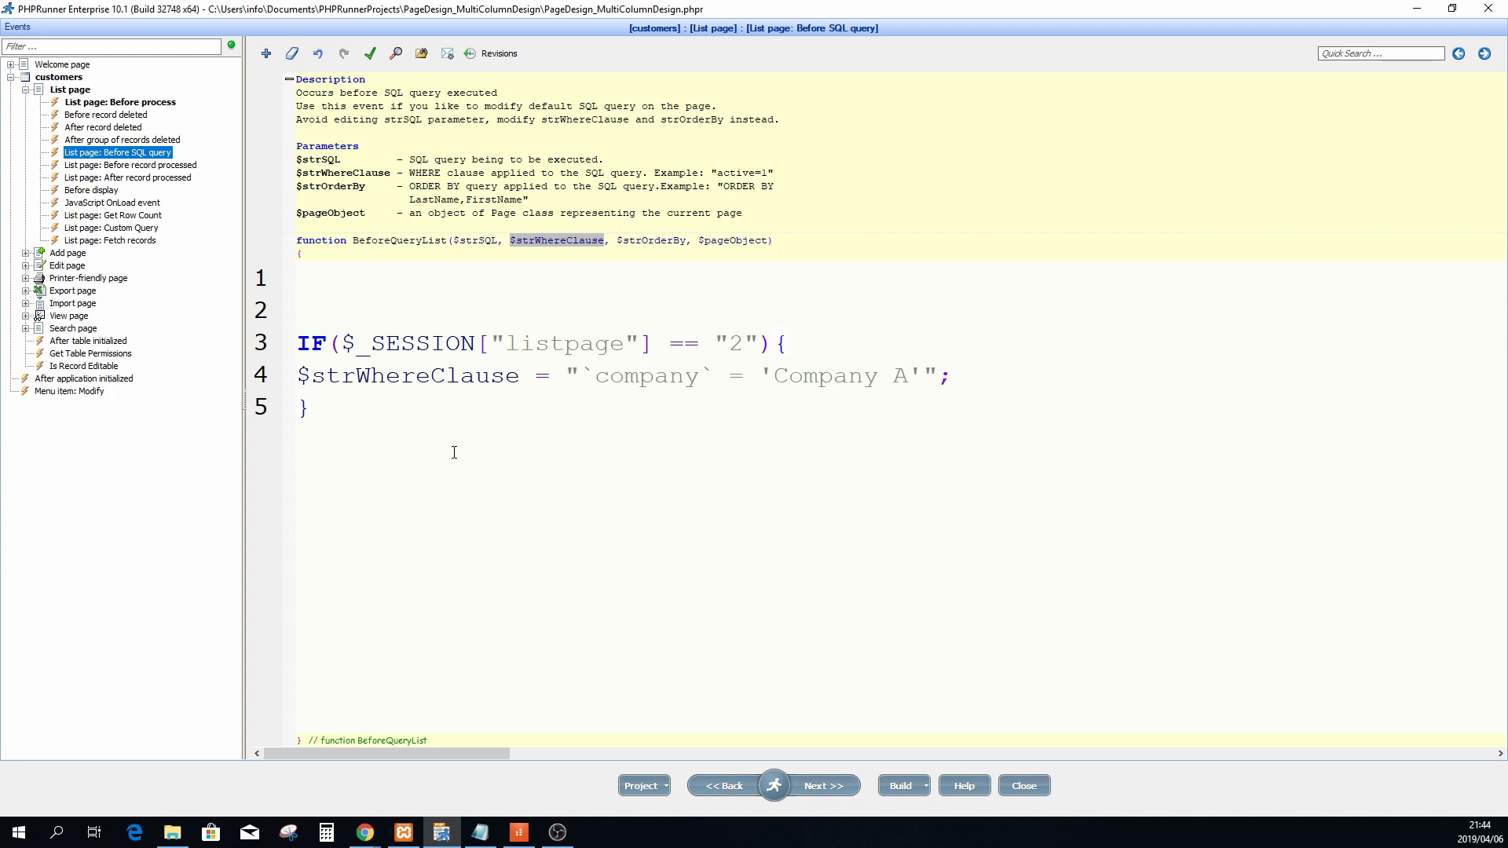
drag(297, 346, 758, 343)
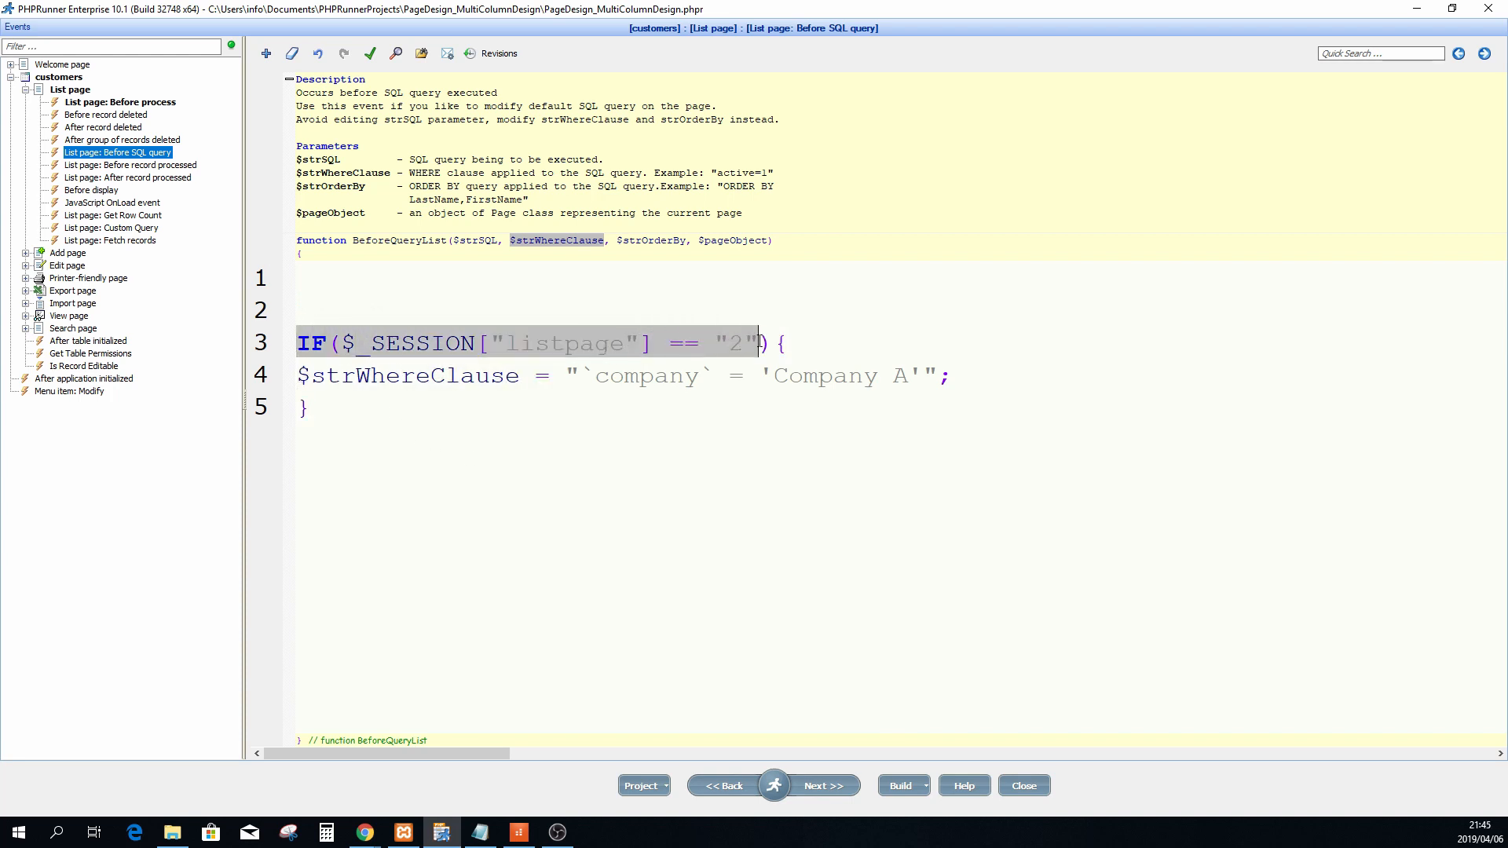
click(786, 343)
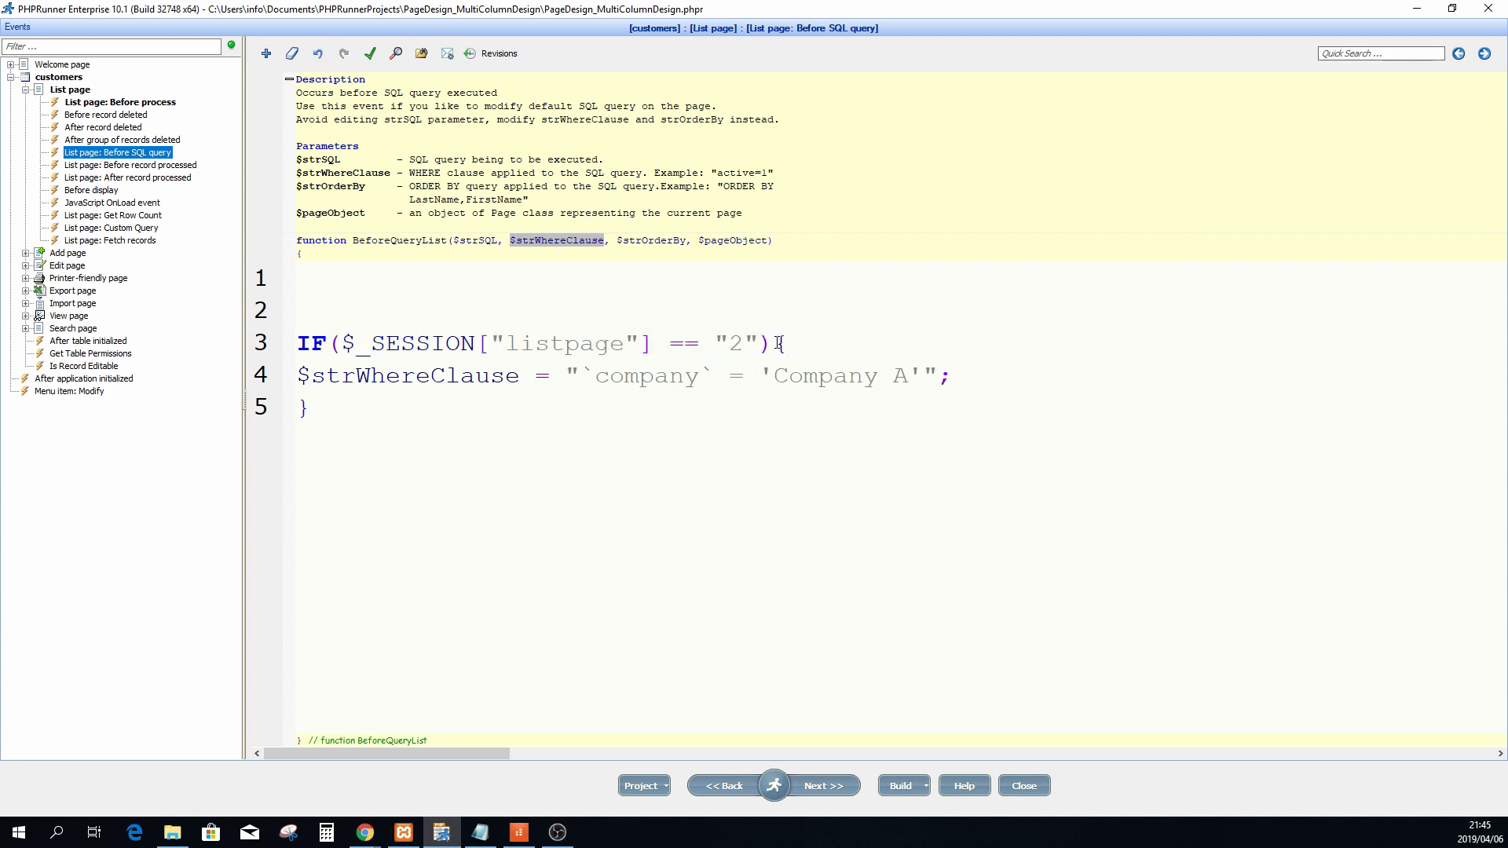
click(297, 375)
drag(300, 375, 918, 364)
click(308, 376)
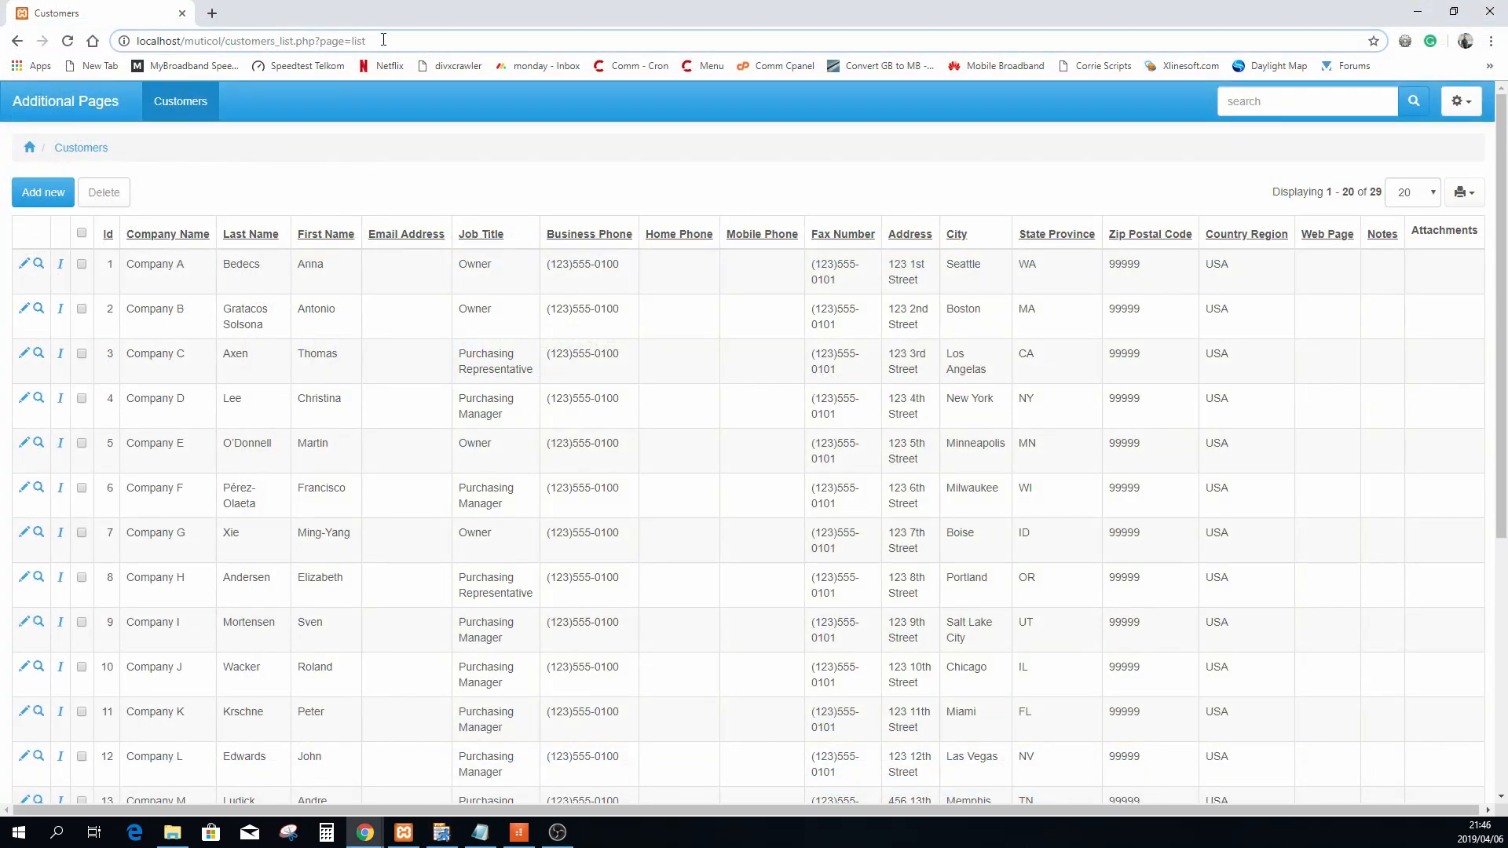
Switch to Chrome, load the Customers list with page=list and then page=list1, and highlight the company name in the first row
key(Return)
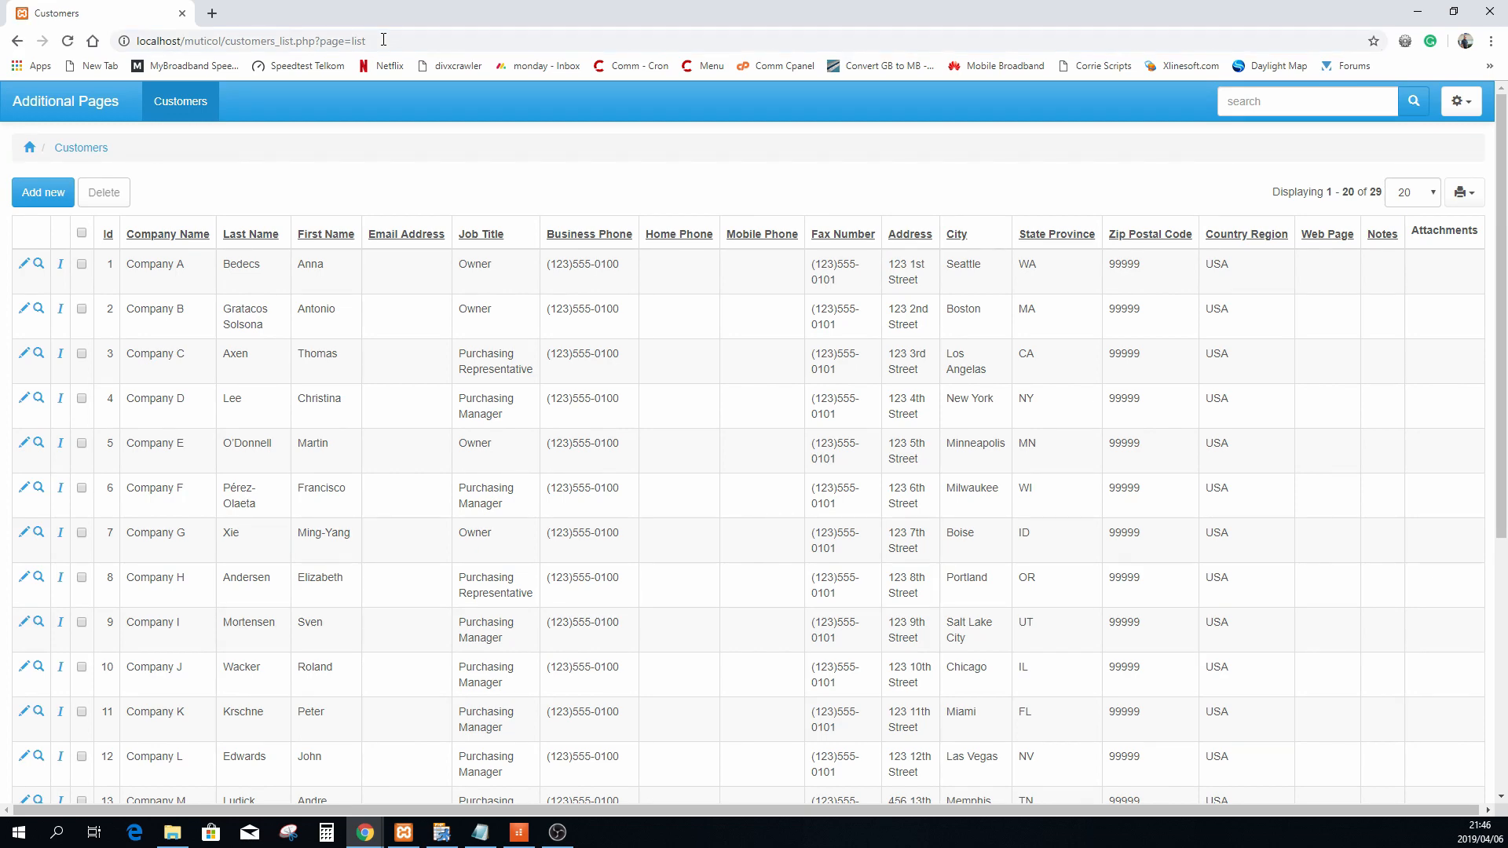
click(382, 41)
click(375, 43)
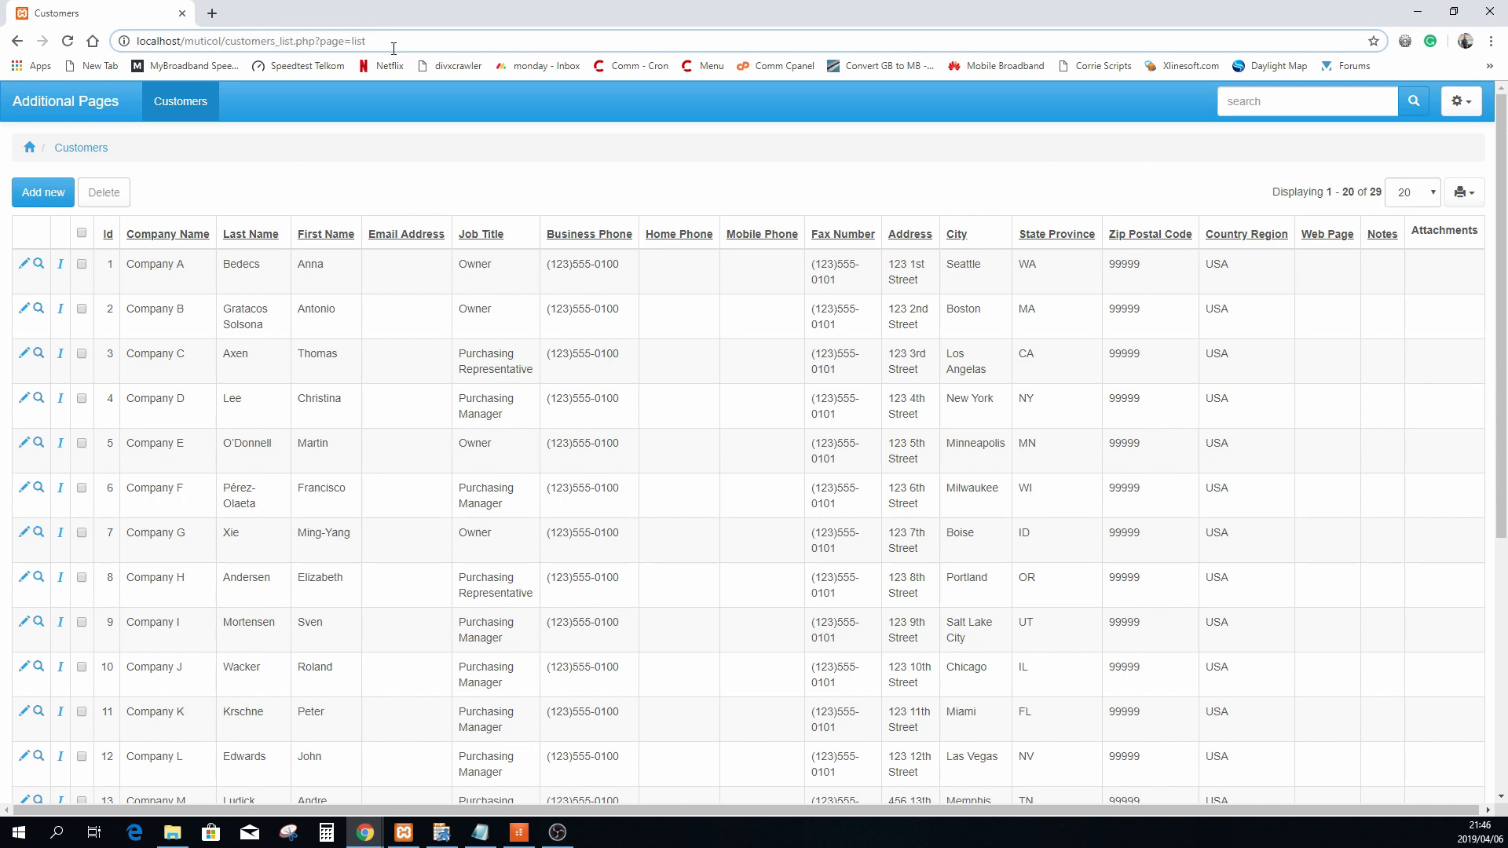
text(1)
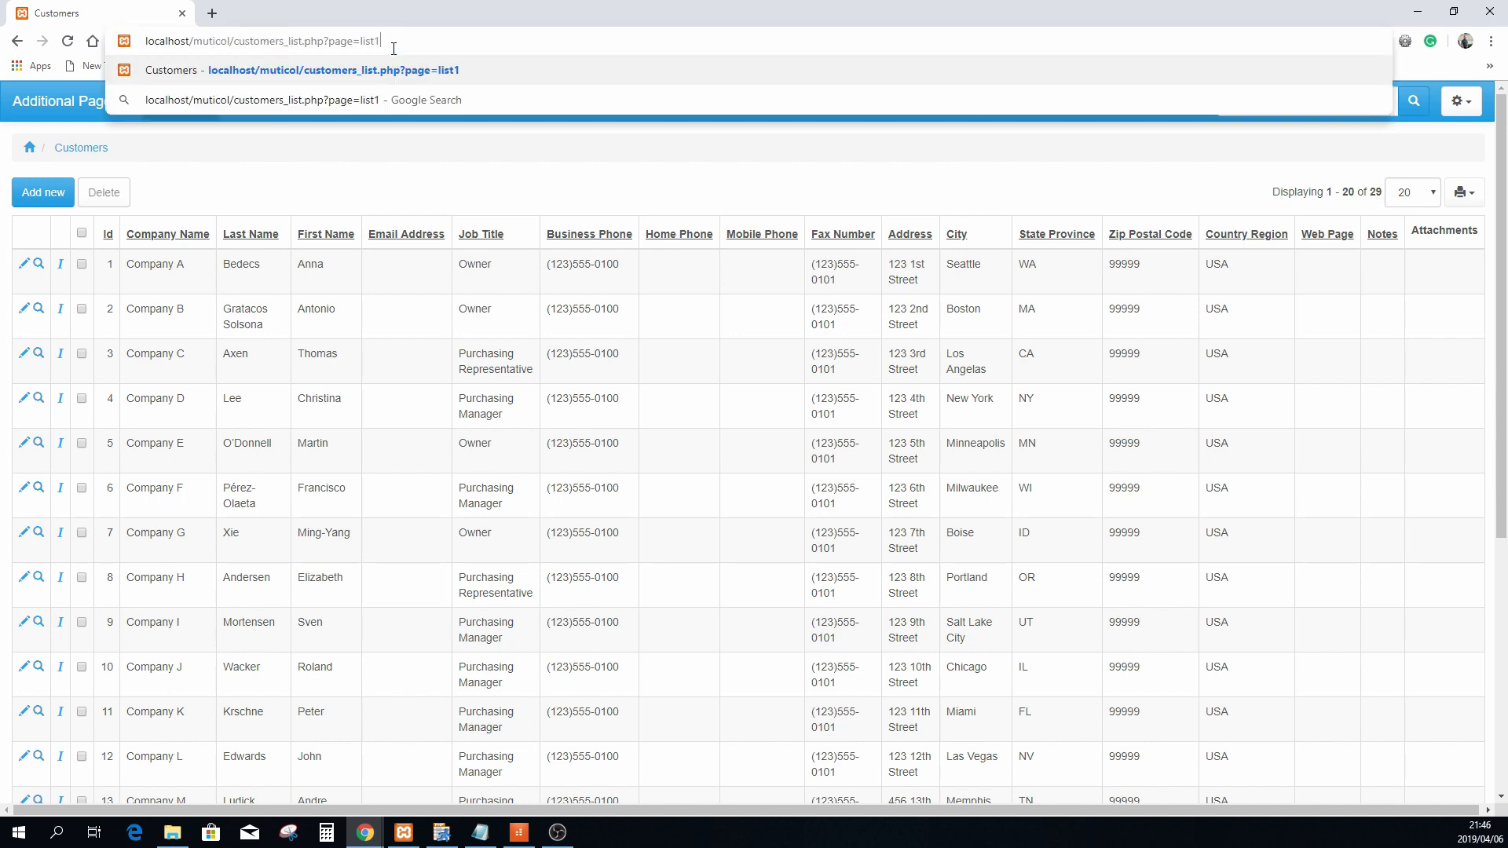
key(Return)
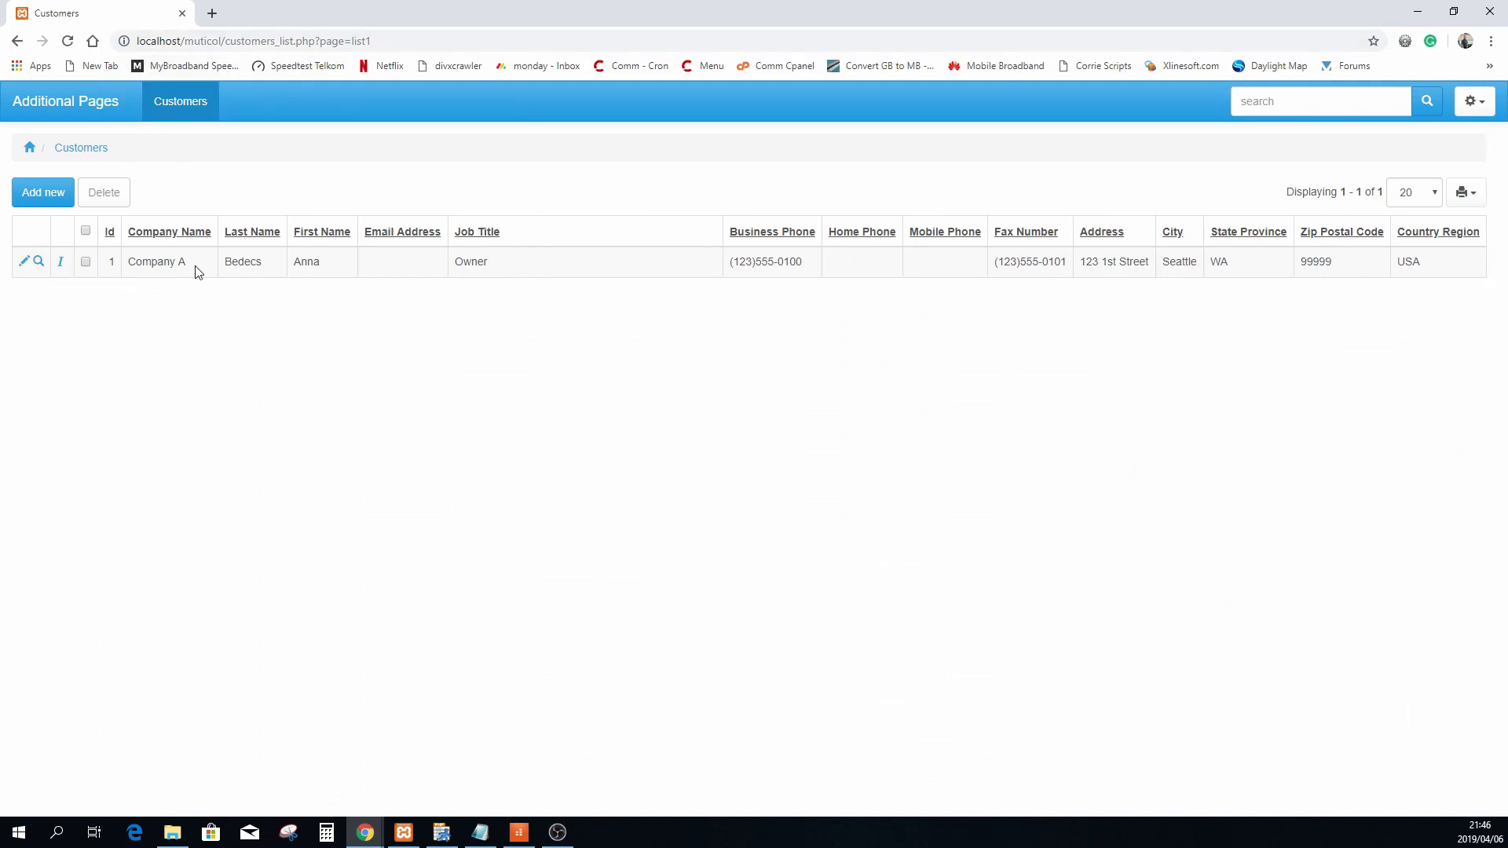
drag(128, 261, 189, 270)
Change the address parameter back to page=list and load the standard Customers list
click(403, 39)
click(421, 43)
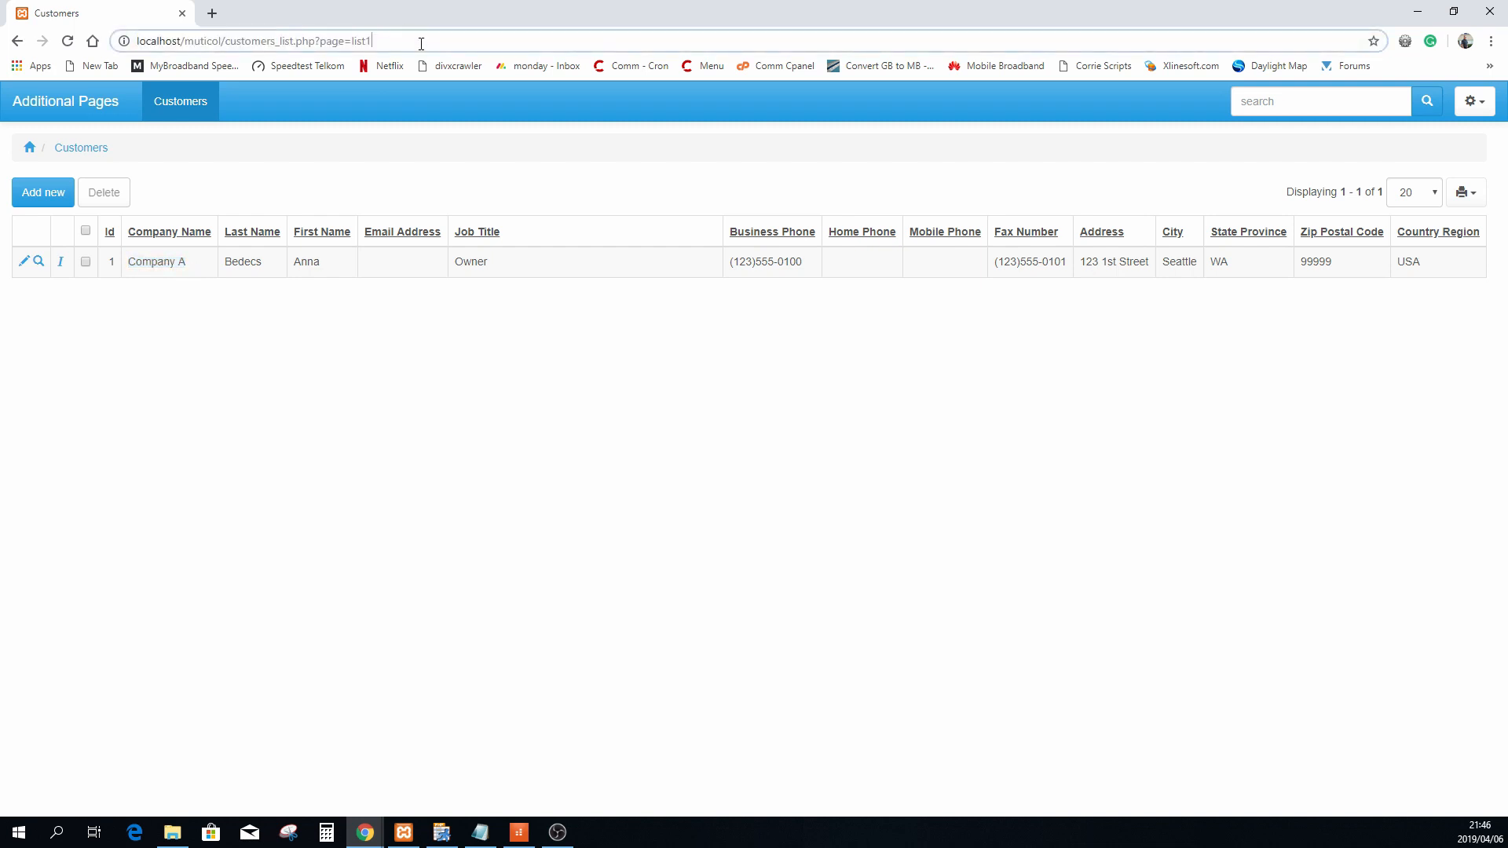
key(BackSpace)
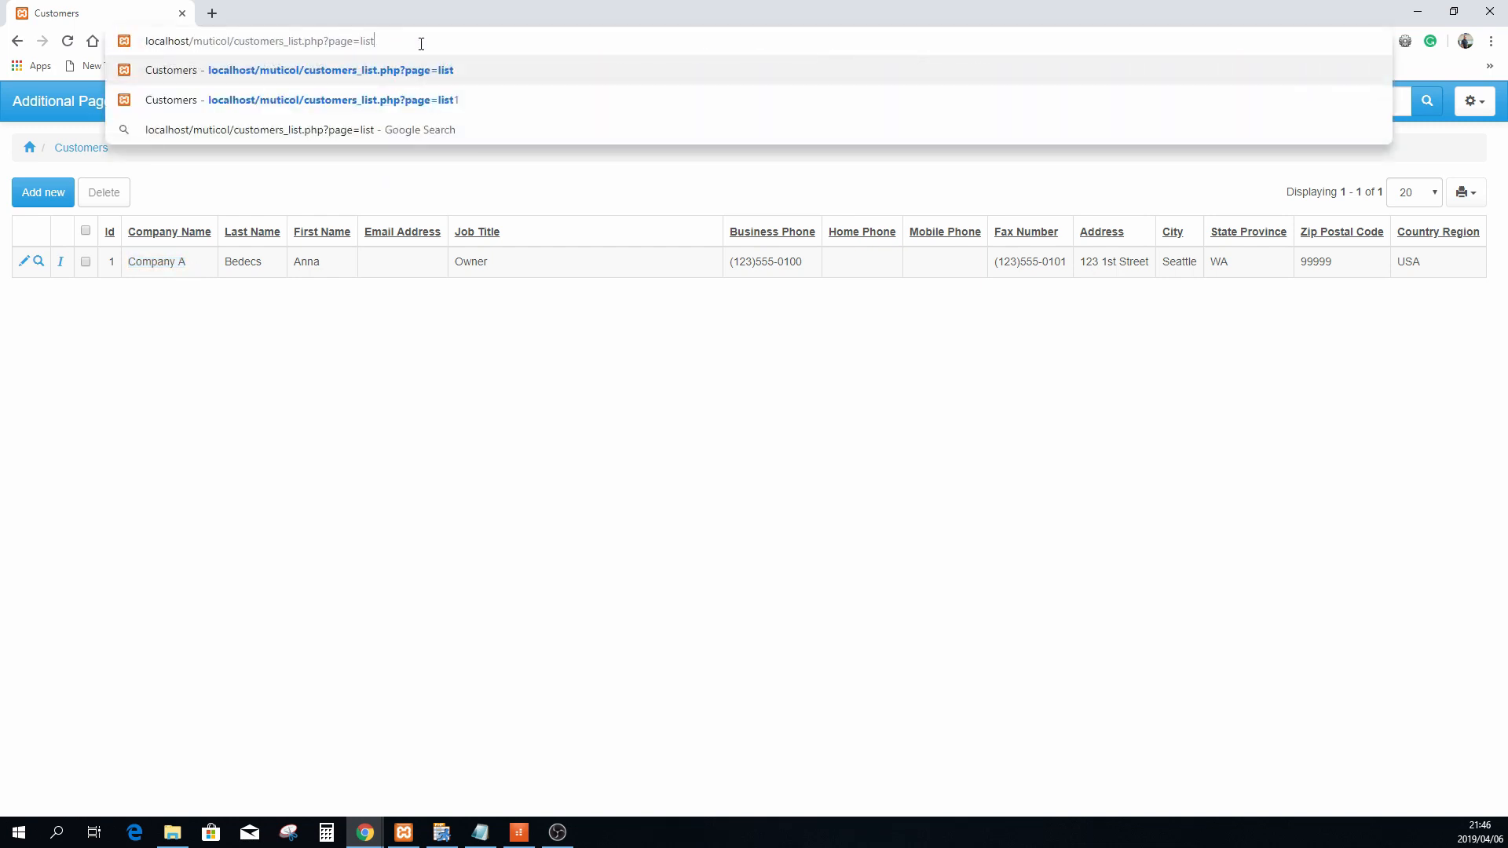
key(Return)
Set the address parameter to page=list1 again and load the additional Customers list page
click(417, 43)
click(412, 42)
text(1)
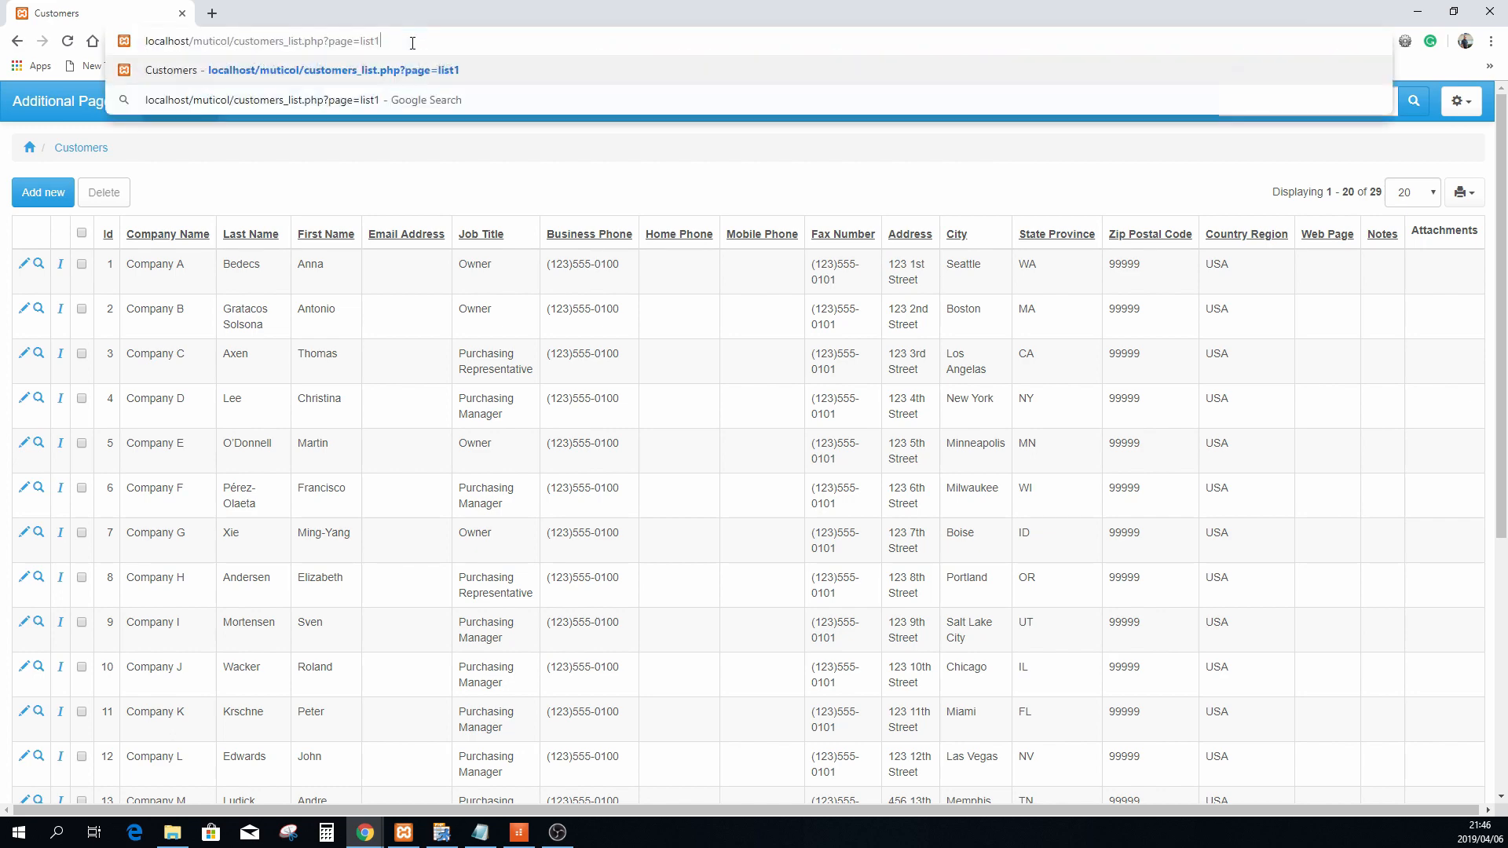
key(Return)
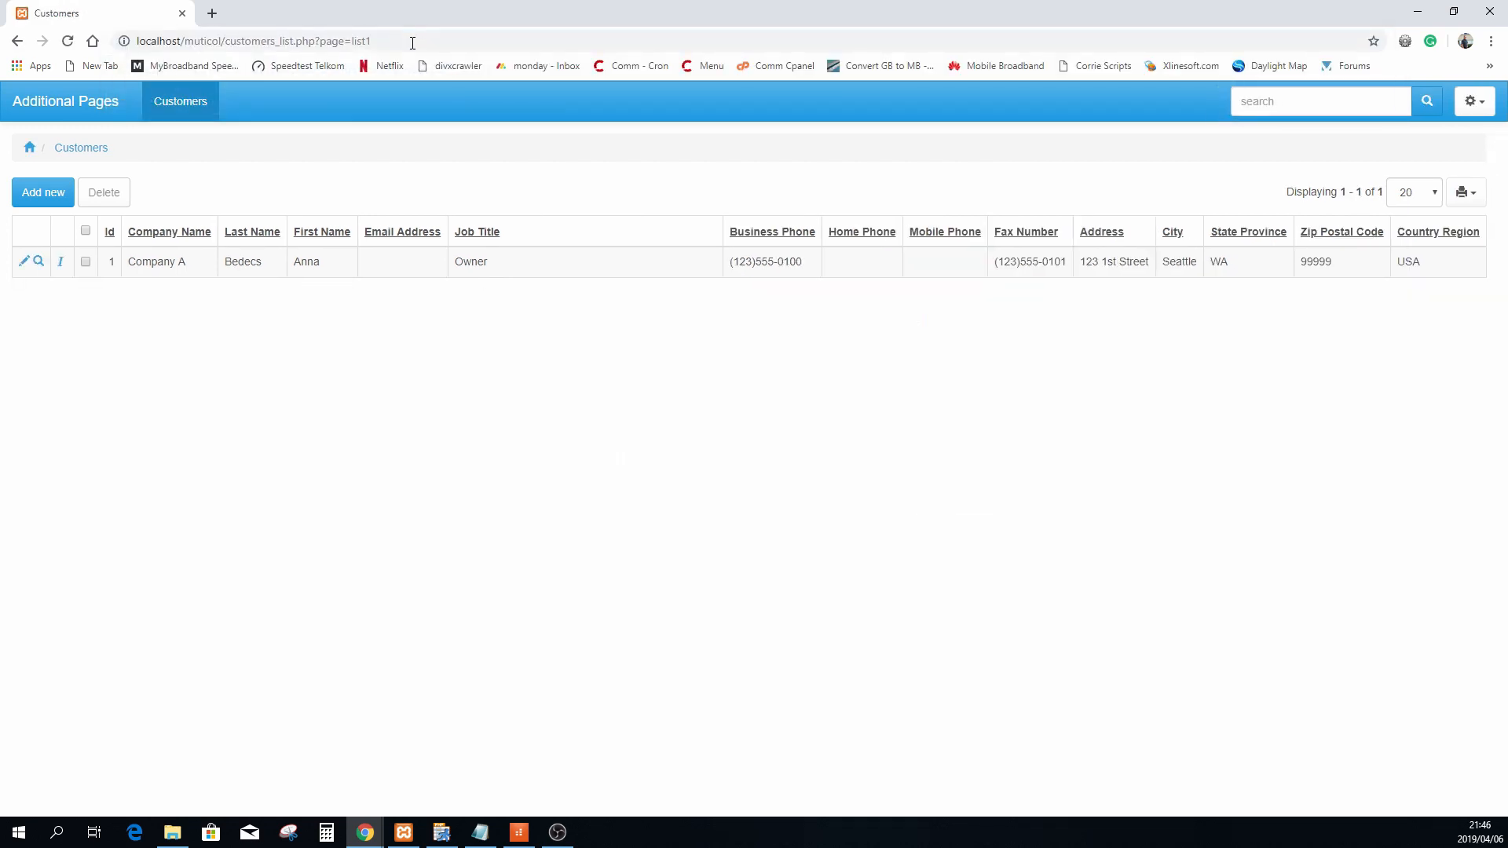